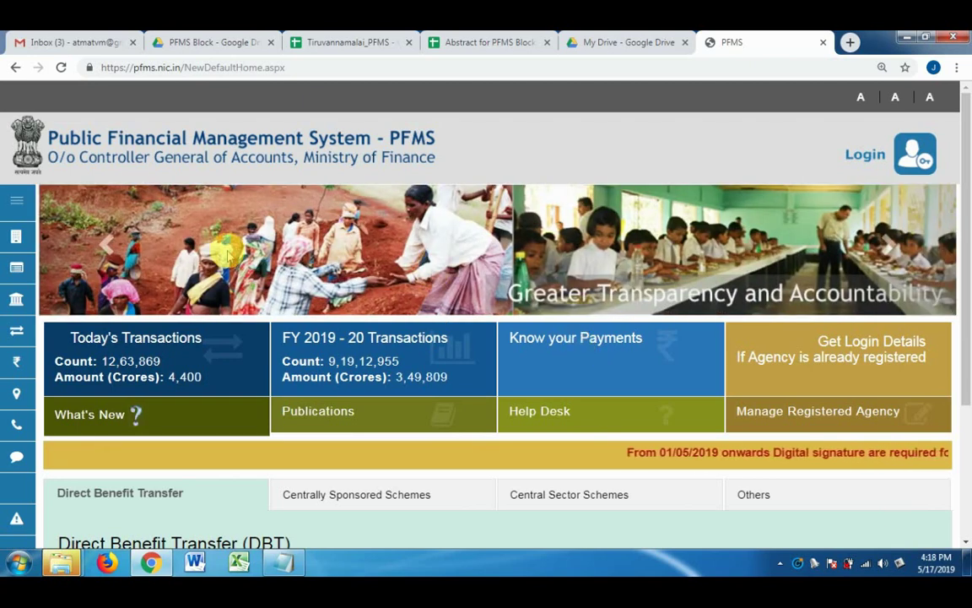
Open the Bank Branch/India Post listing and fill in the bank name "Indian Bank" from the Notepad note.
left_click(42, 299)
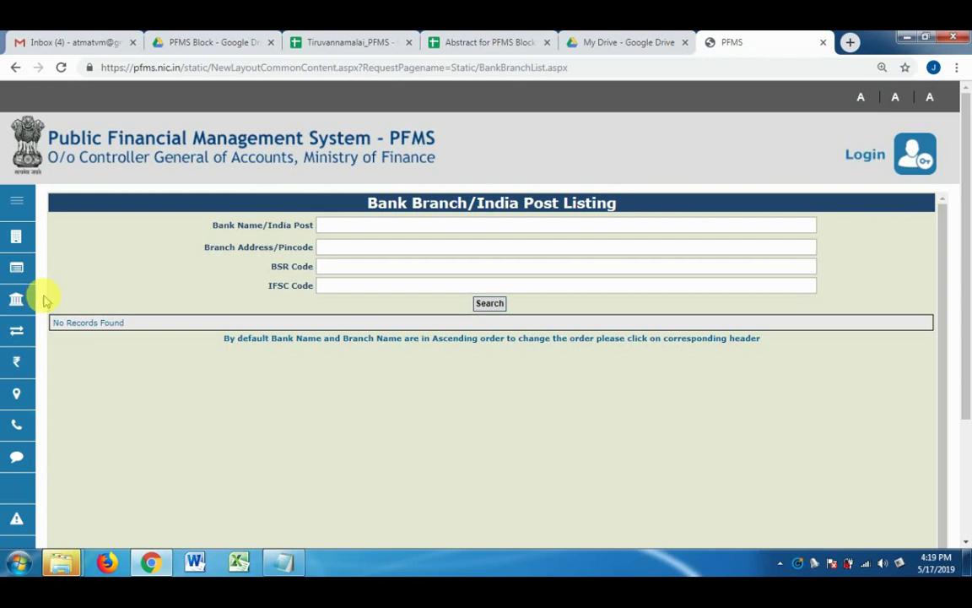
left_click(282, 562)
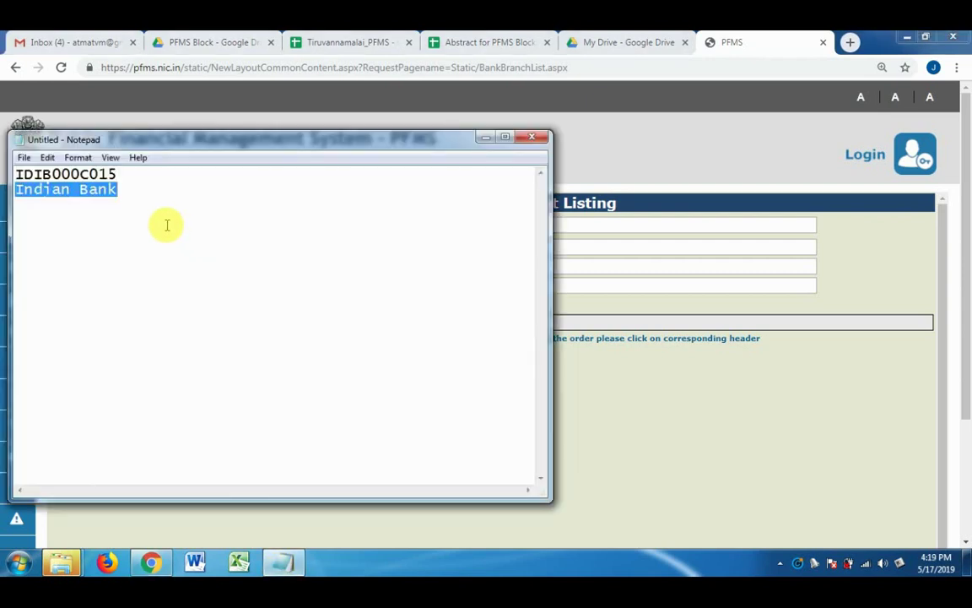
left_click(566, 226)
type("Indian Bank")
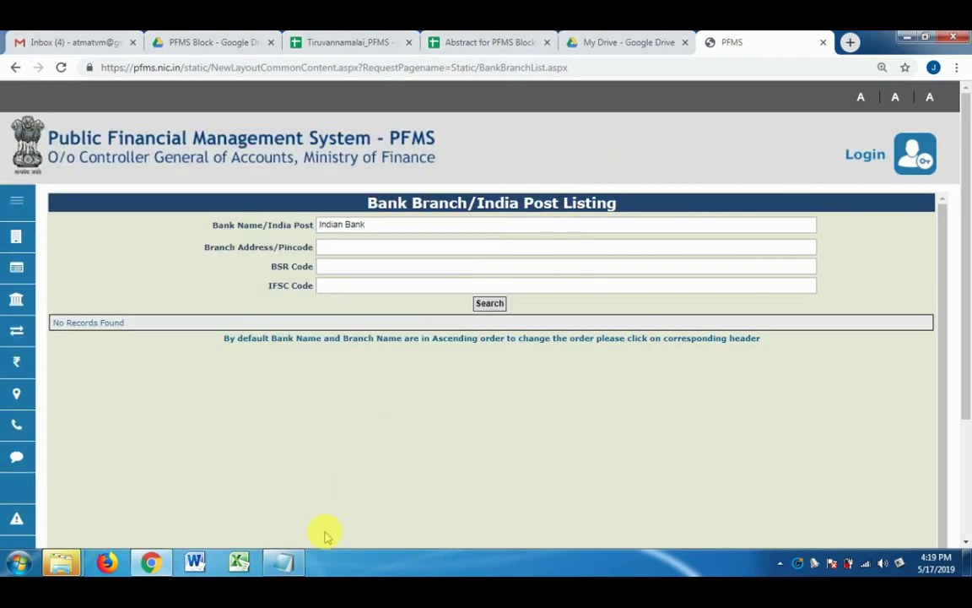
Copy the IFSC code IDIB000C015 from Notepad into the branch listing form and search for the matching bank branch.
left_click(283, 563)
left_click_drag(139, 171, 4, 135)
key("ctrl+c")
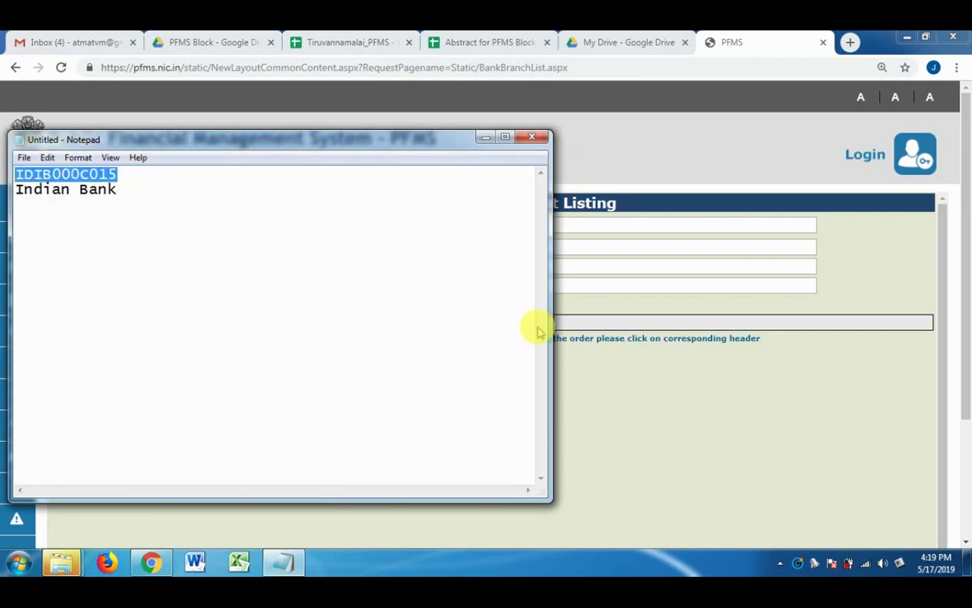
left_click(581, 286)
key("ctrl+v")
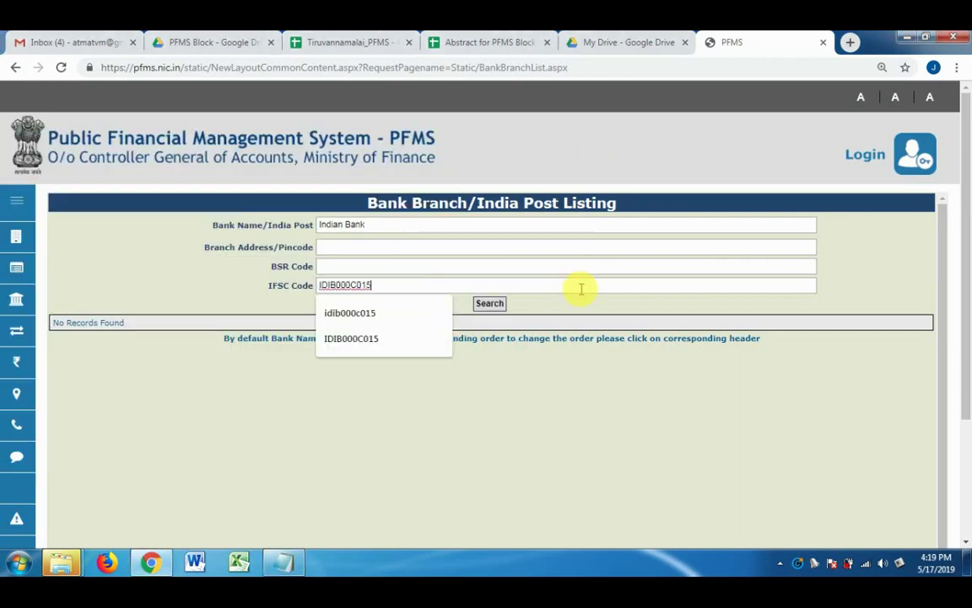
left_click(491, 304)
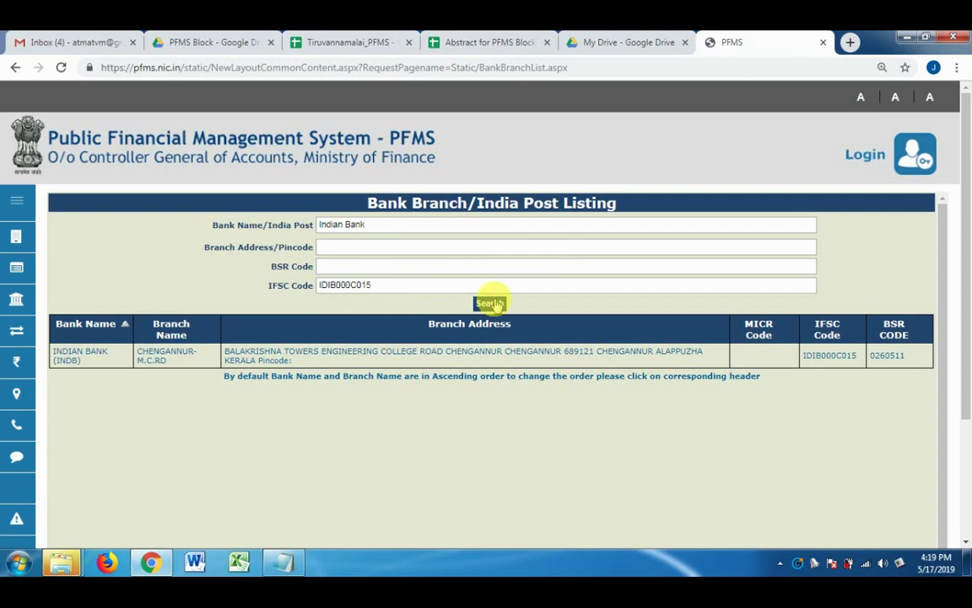
Log in to PFMS for 2019-2020 with the agency data operator's username and account password.
left_click(859, 159)
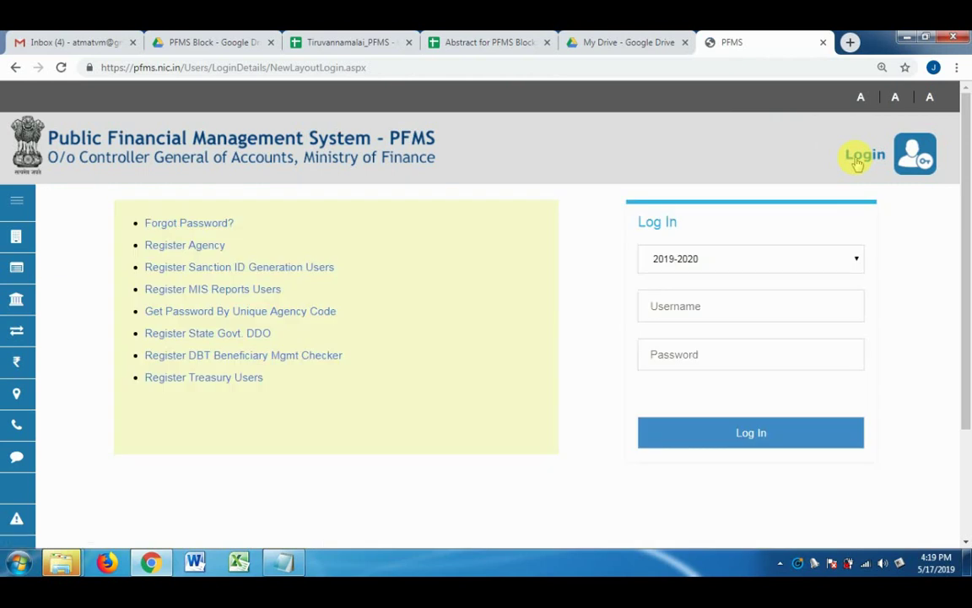
left_click(738, 304)
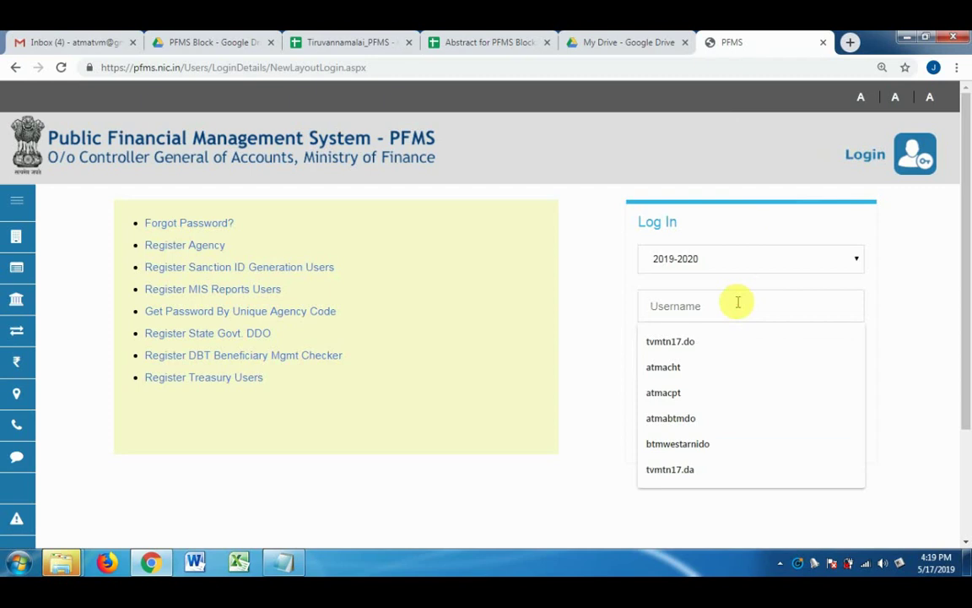
type("a")
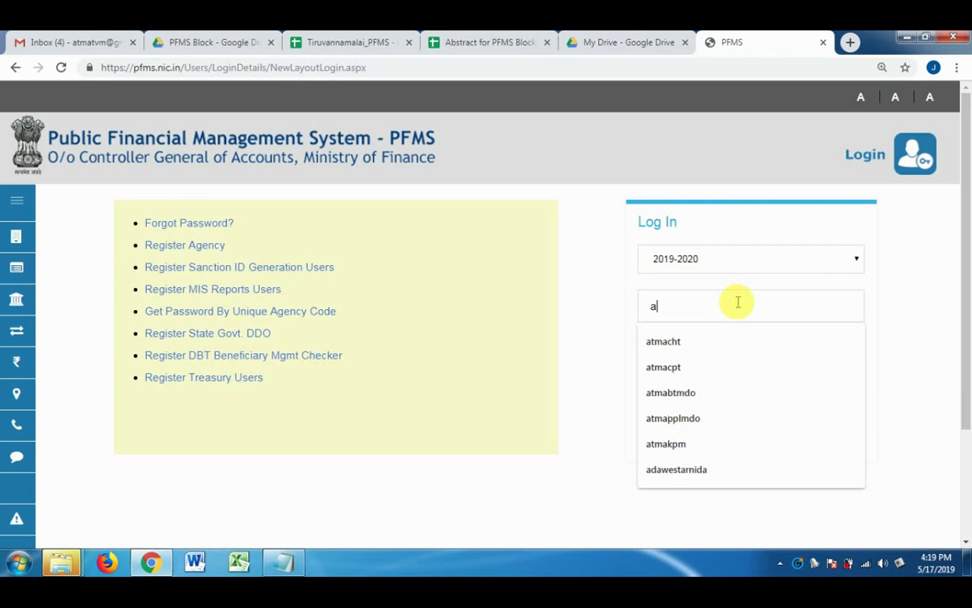
type("tmabtmdo")
left_click(694, 404)
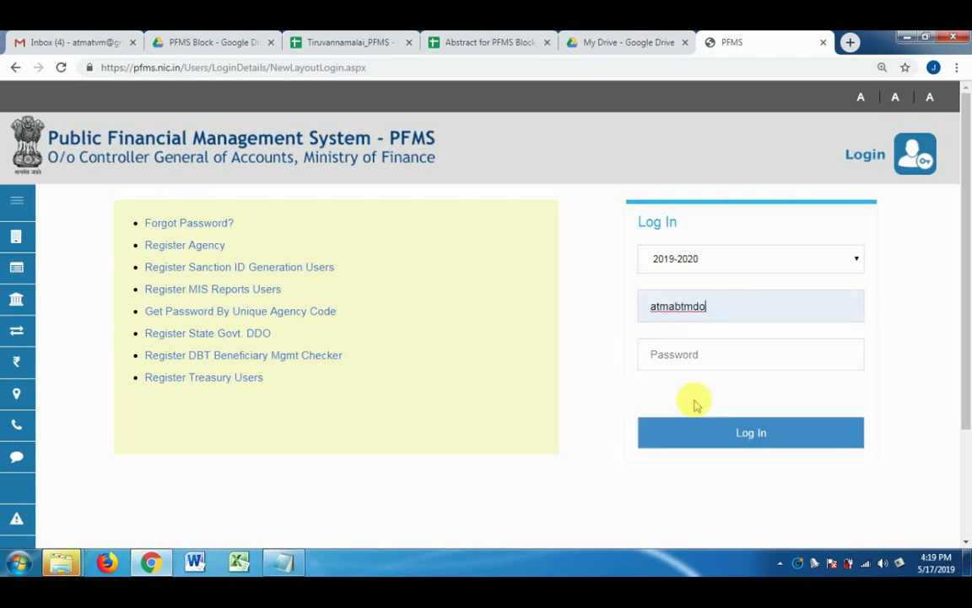
left_click(672, 355)
type("***")
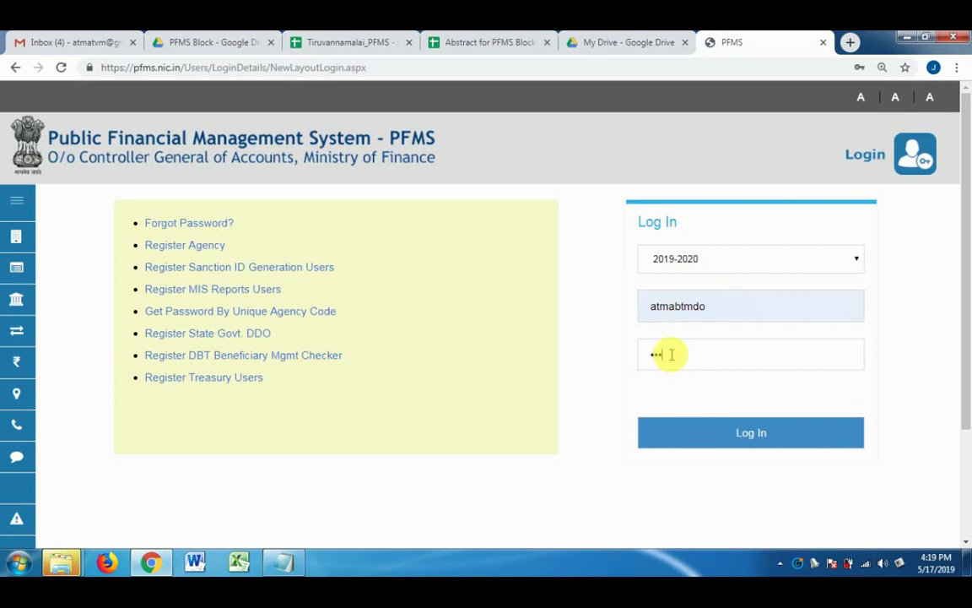
type("*****")
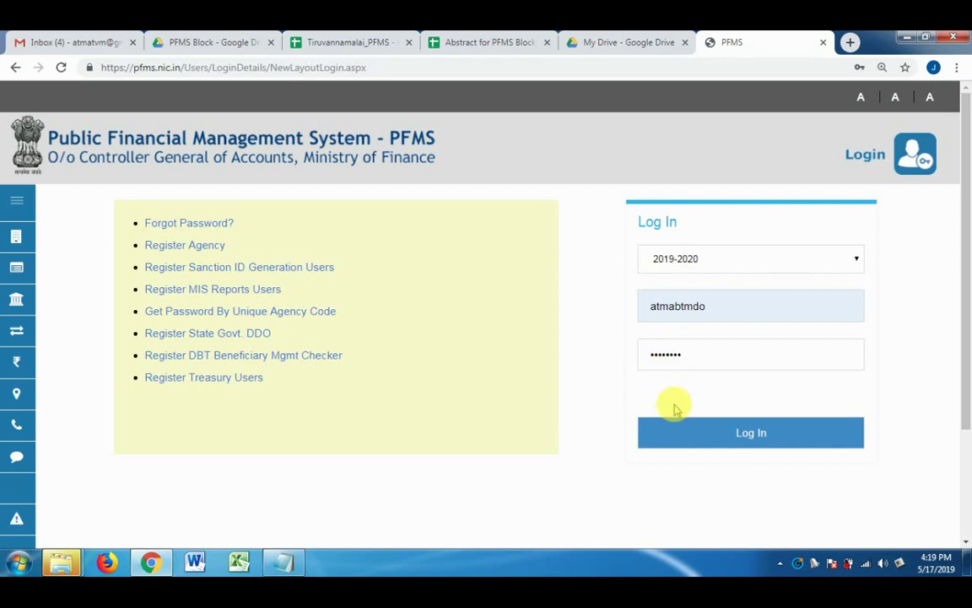
left_click(680, 429)
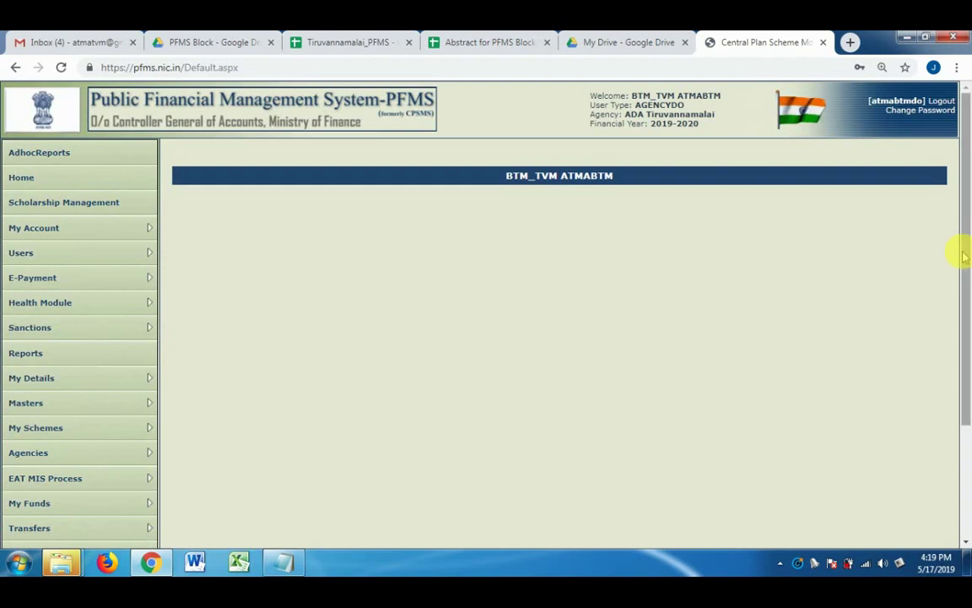
Start a fund transfer to a higher agency with scheme TN17 - SUB MISSION ON AGRICULTURE EXENTION [TN] and the block's Indian Bank account.
scroll(963, 347, "down", 2)
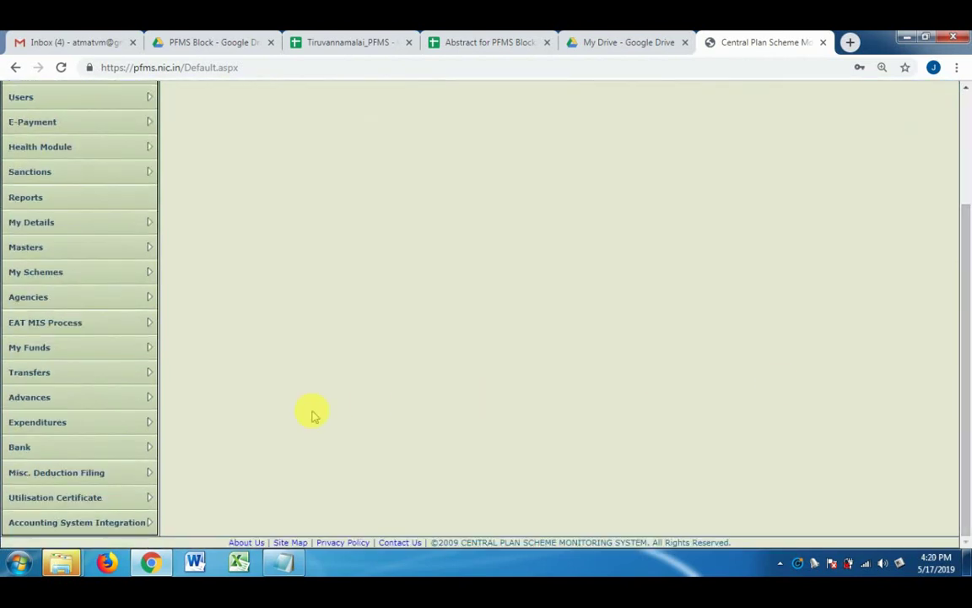
mouse_move(148, 373)
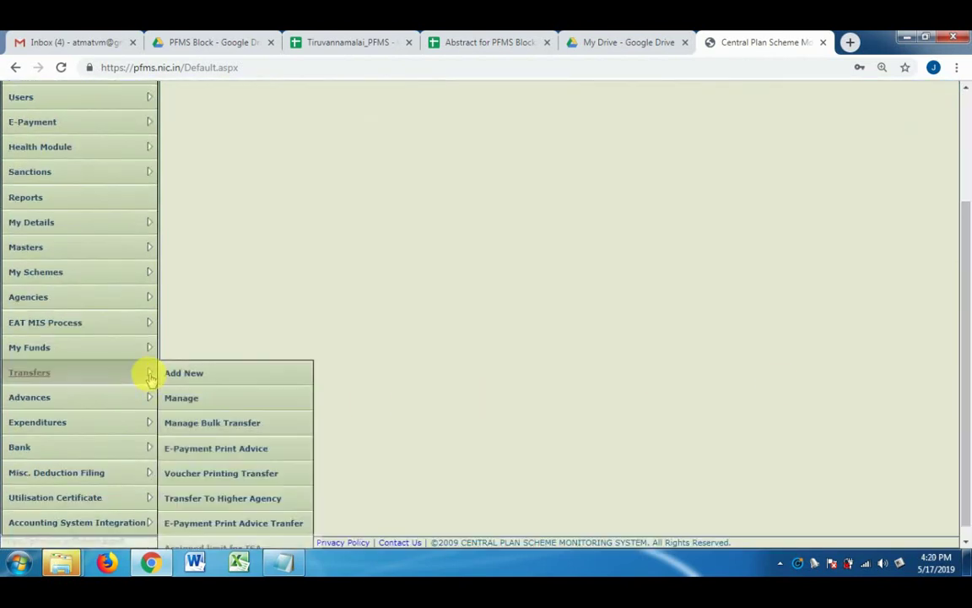
left_click(253, 500)
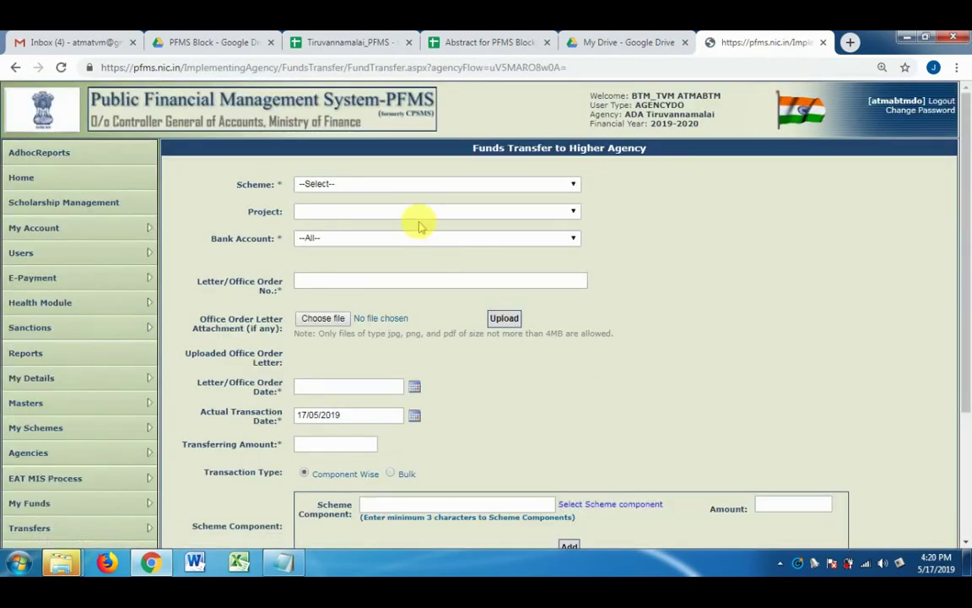
left_click(399, 182)
left_click(382, 221)
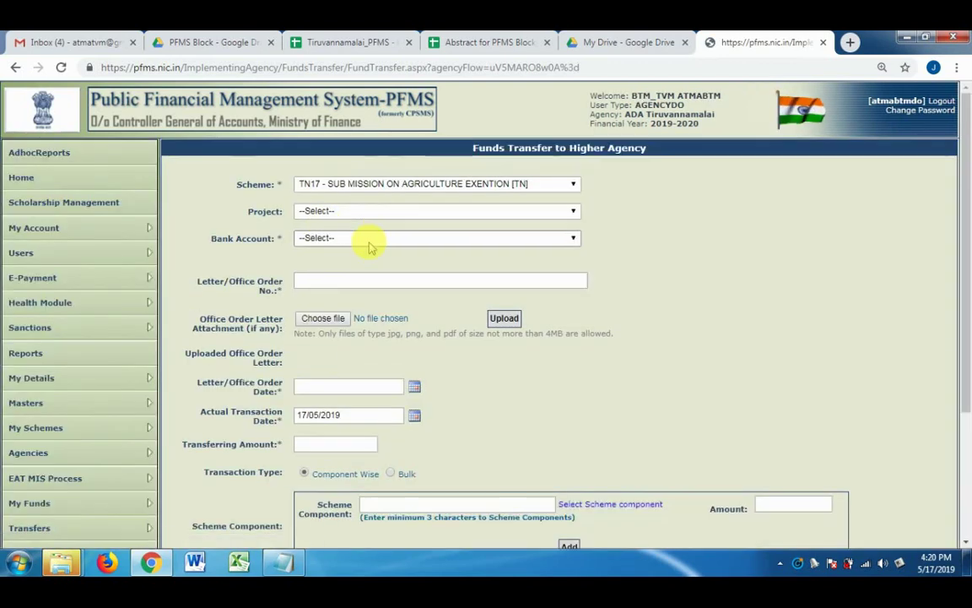
left_click(369, 240)
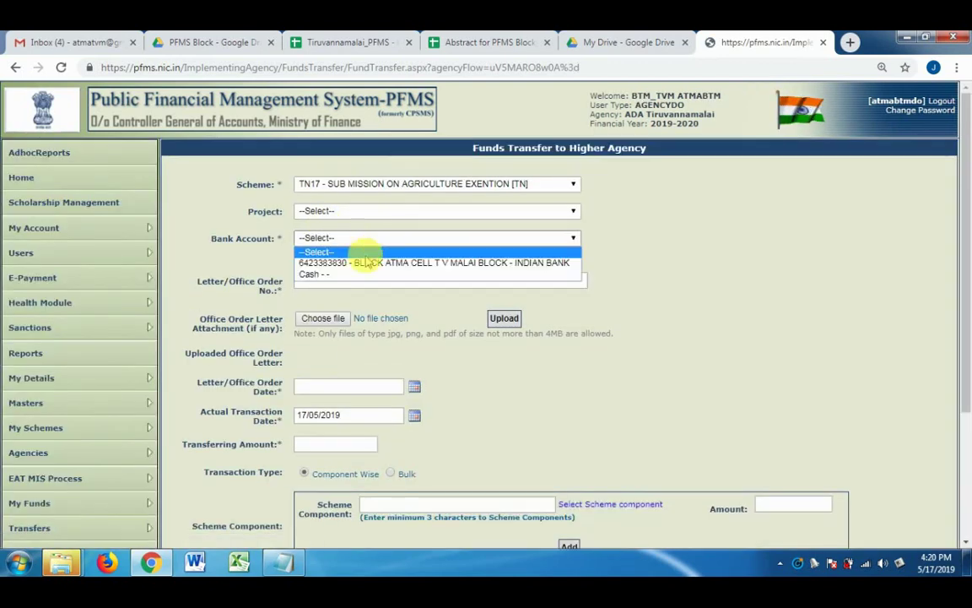
left_click(365, 262)
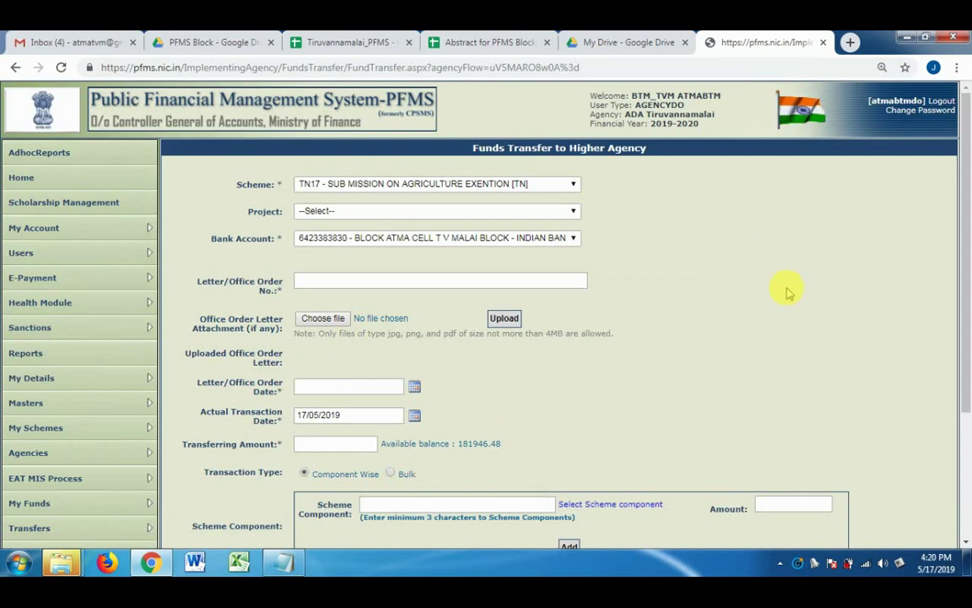
Choose TNTV00005728-JDA Thiruvannamalai as the higher agency for the fund transfer.
left_click_drag(964, 340, 965, 428)
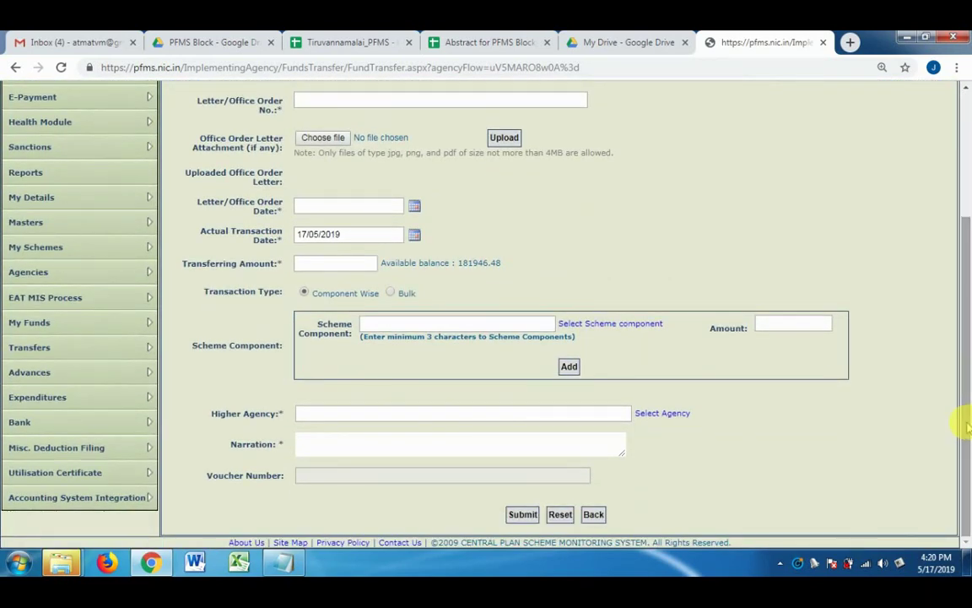
left_click(683, 414)
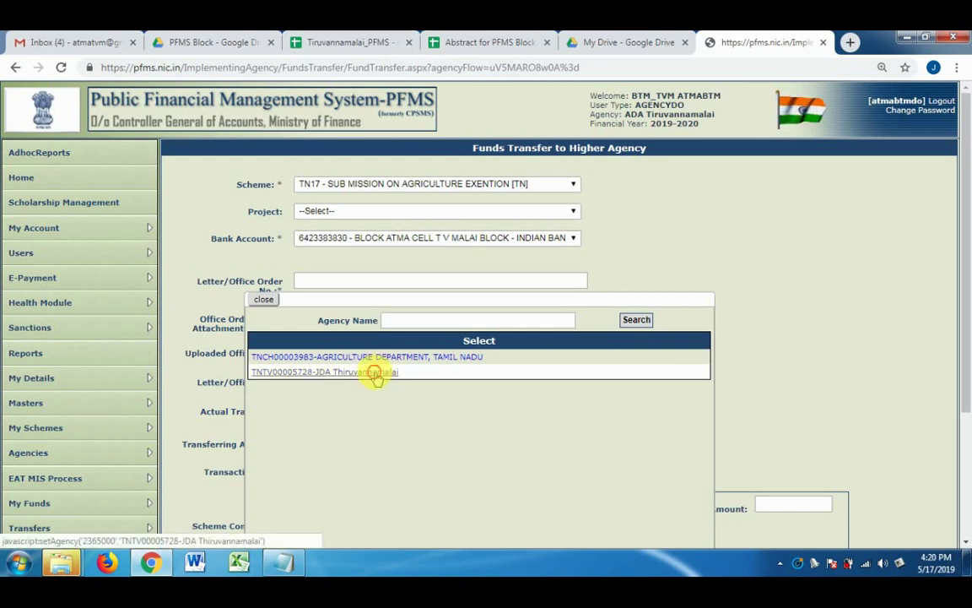
left_click(376, 373)
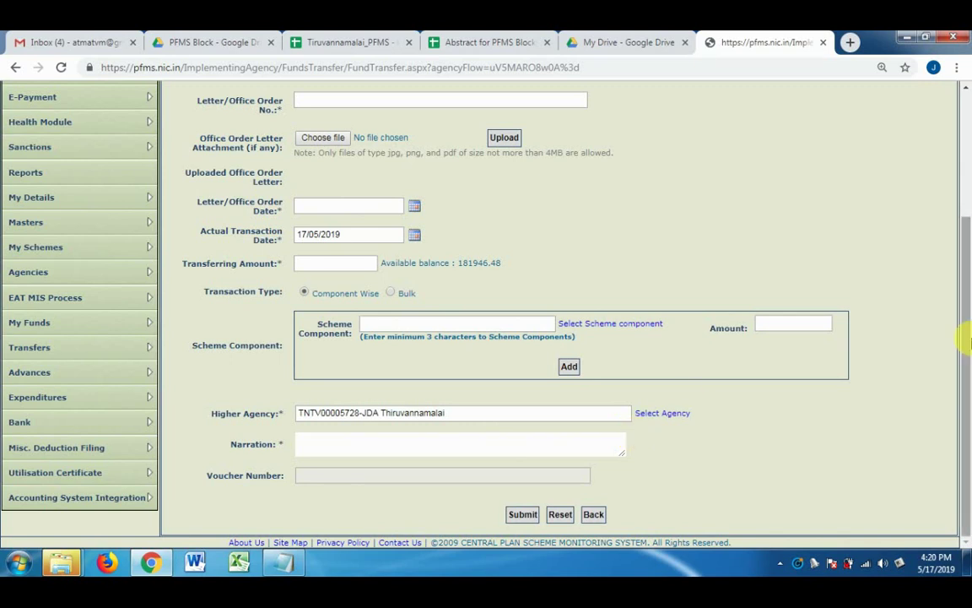
Open the Add Fund Reciever page for agencies, choosing scheme TN17 - SUB MISSION ON AGRICULTURE and implementation level Block.
left_click_drag(966, 337, 965, 160)
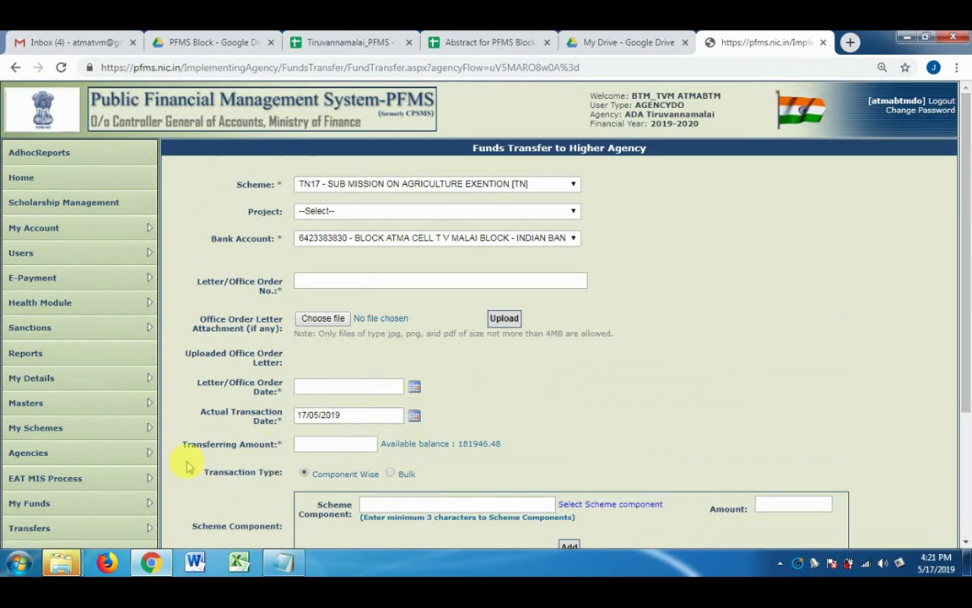
mouse_move(137, 463)
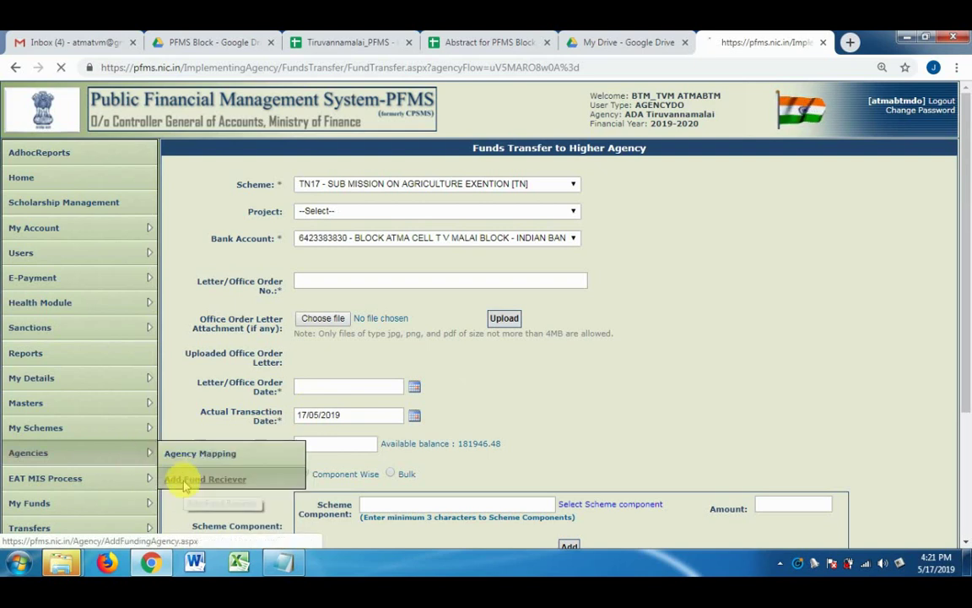
left_click(186, 485)
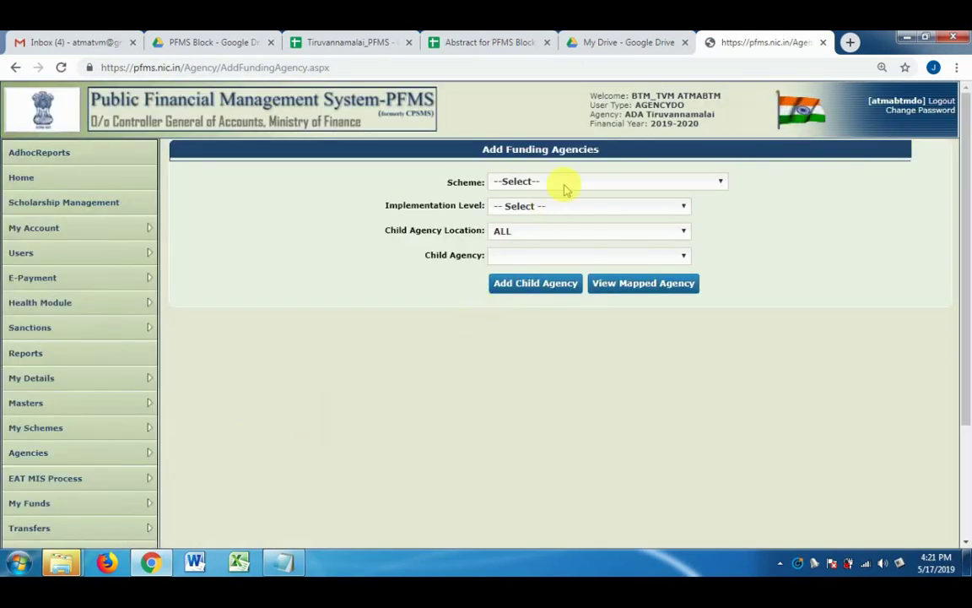
left_click(565, 188)
left_click(553, 217)
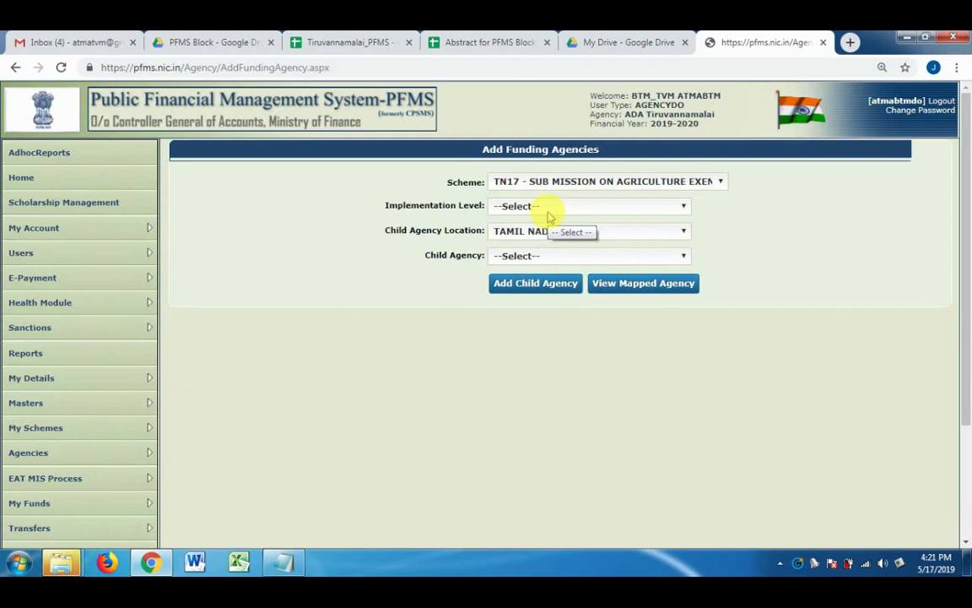
left_click(536, 227)
left_click(536, 226)
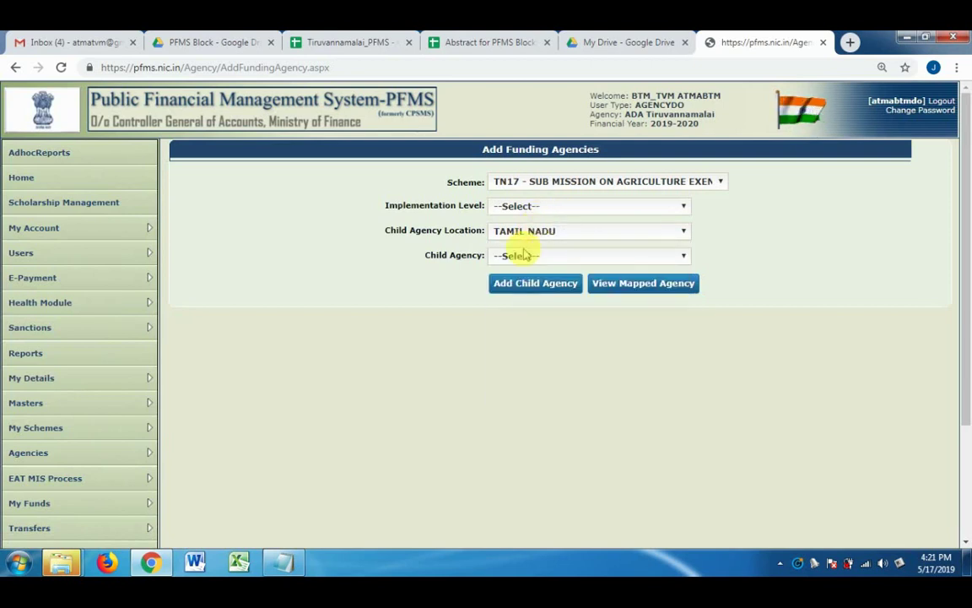
left_click(539, 206)
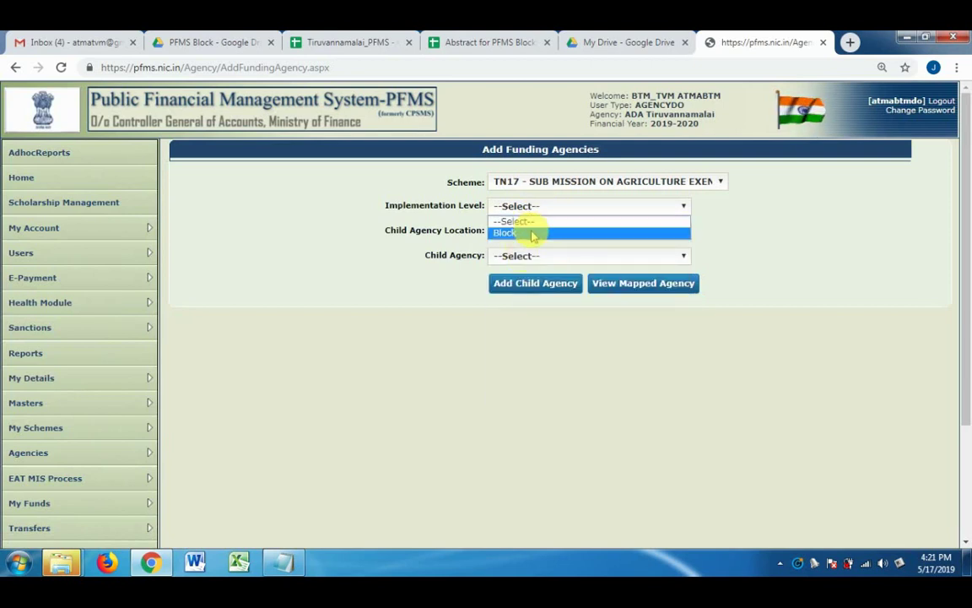
left_click(531, 234)
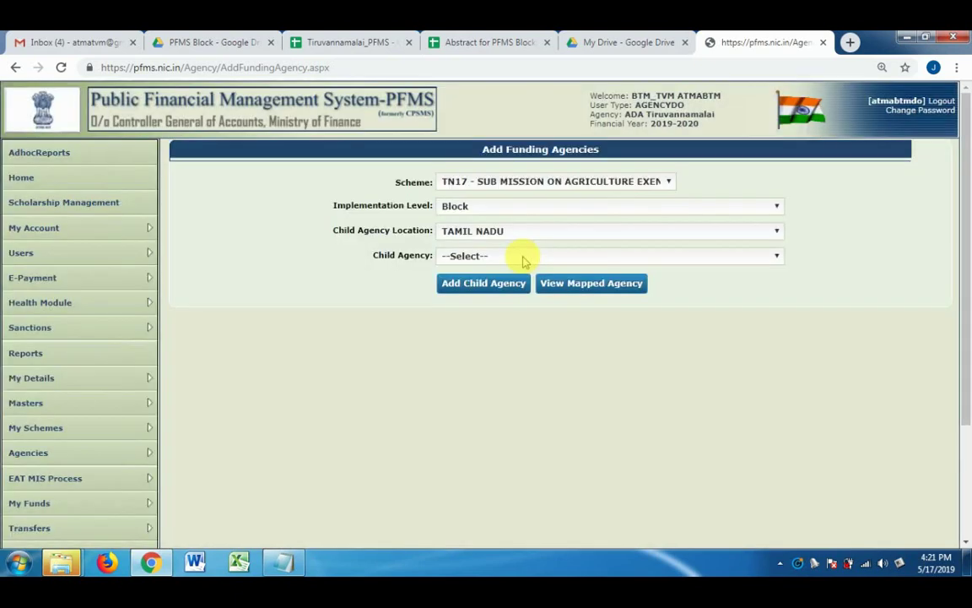
Add TNTV00005844 -- ADA Kalasapakkam as a child agency for the scheme and save the mapping.
left_click(523, 258)
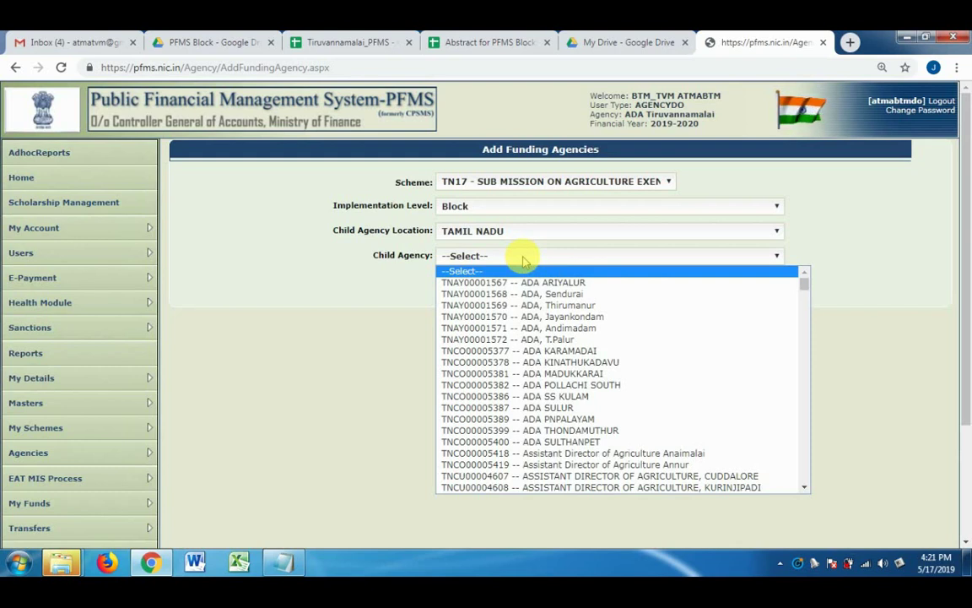
key("End")
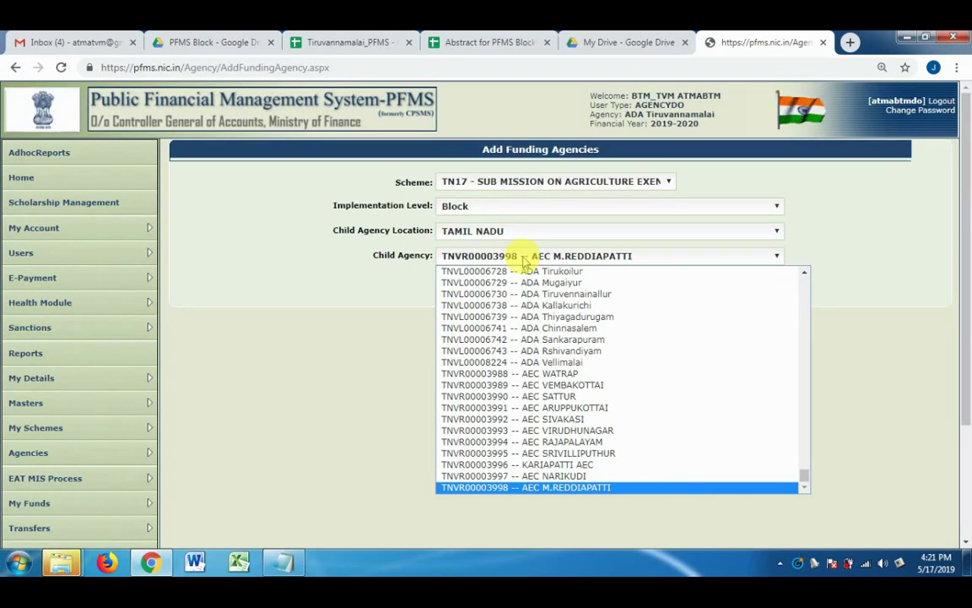
key("Up")
key("Up")
key("Up")
key("Up")
key("Up")
key("Up")
key("Up")
key("Up")
key("Up")
key("Up")
key("Up")
key("Up")
key("Up")
key("Up")
key("Up")
key("Up")
key("Up")
key("Up")
key("Up")
key("Up")
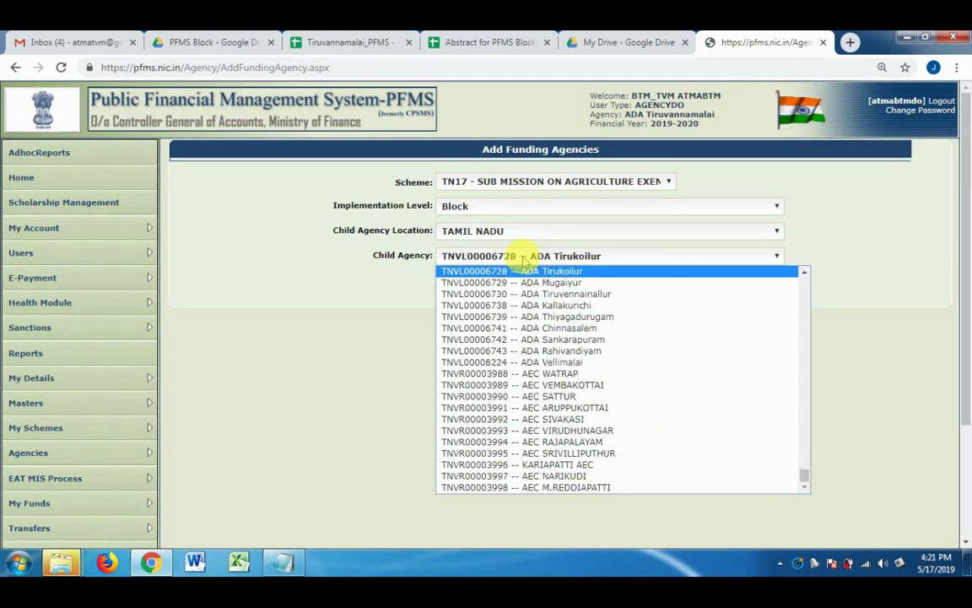
key("Up")
key("Up")
key("Up")
key("Up")
key("Up")
key("Up")
key("Up")
key("Up")
key("Up")
key("Up")
key("Up")
key("Up")
key("Up")
key("Up")
key("Up")
key("Up")
key("Up")
key("Up")
key("Up")
key("Up")
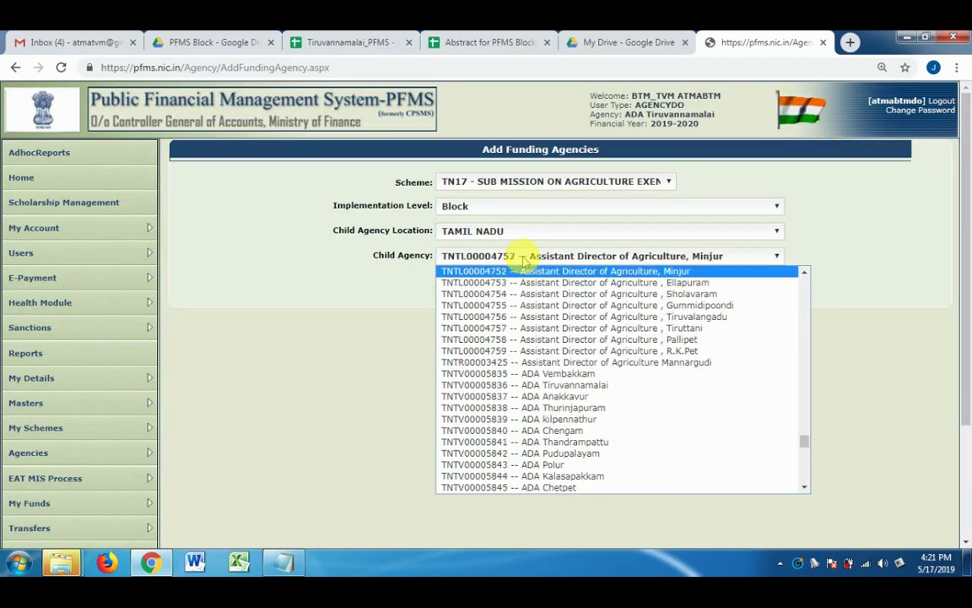
key("Down")
key("Down")
key("Down")
key("Down")
key("Down")
key("Down")
key("Down")
key("Down")
key("Down")
key("Down")
key("Down")
key("Down")
key("Down")
key("Down")
key("Down")
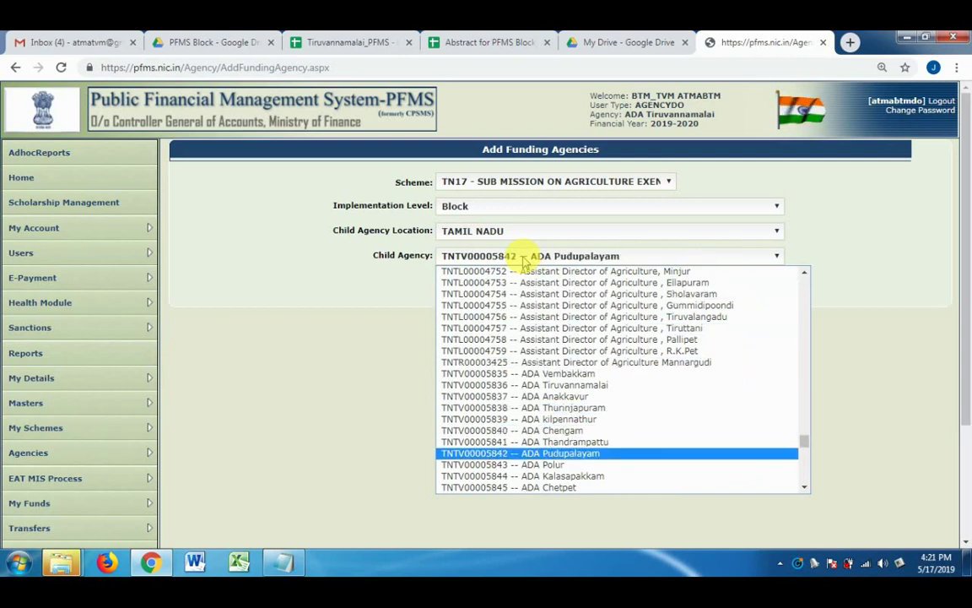
key("Down")
key("Down")
key("Down")
key("Down")
key("Down")
key("Down")
key("Down")
key("Down")
key("Down")
key("Down")
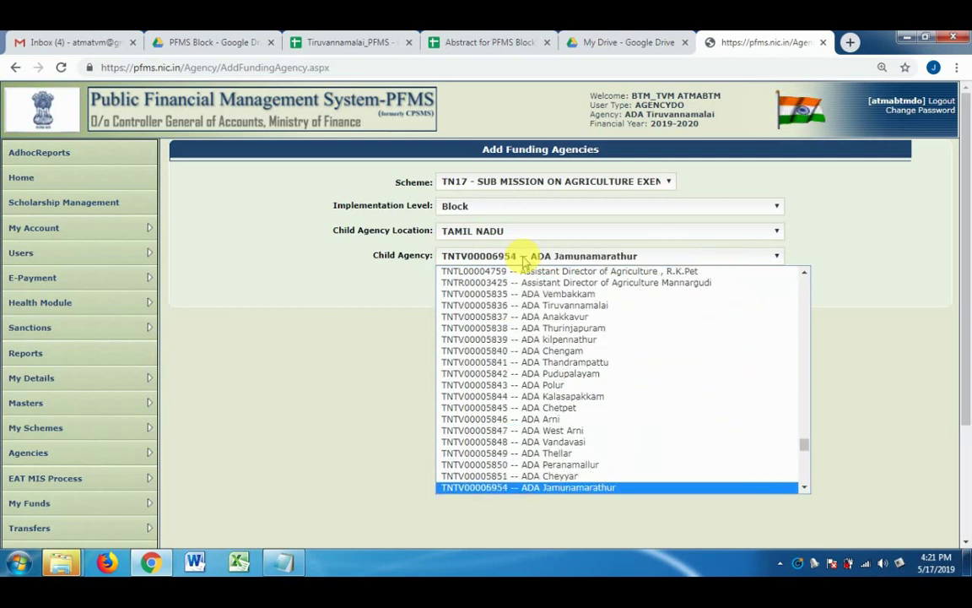
key("Up")
key("Up")
key("Up")
key("Up")
key("Up")
key("Up")
key("Up")
key("Up")
key("Return")
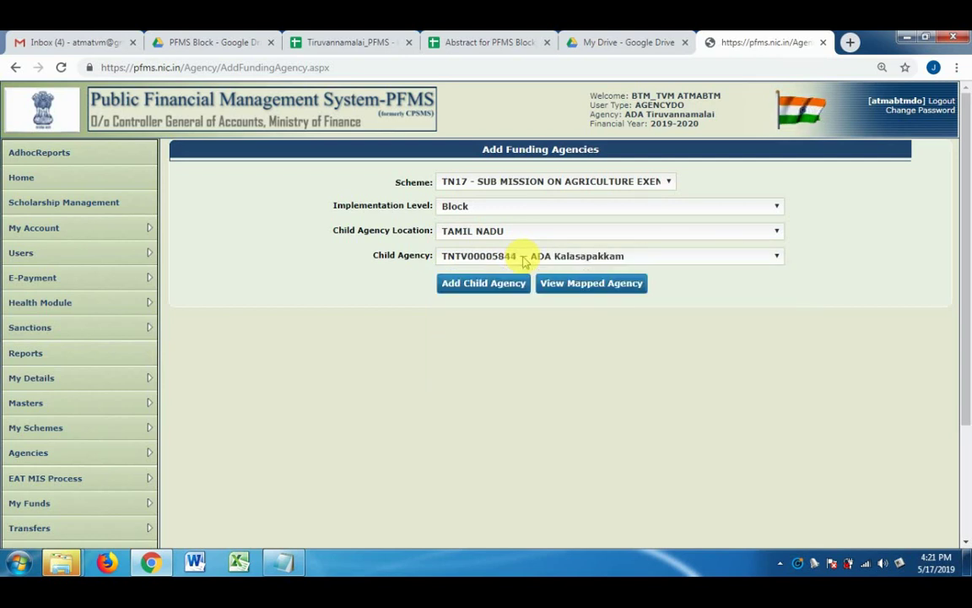
left_click(492, 283)
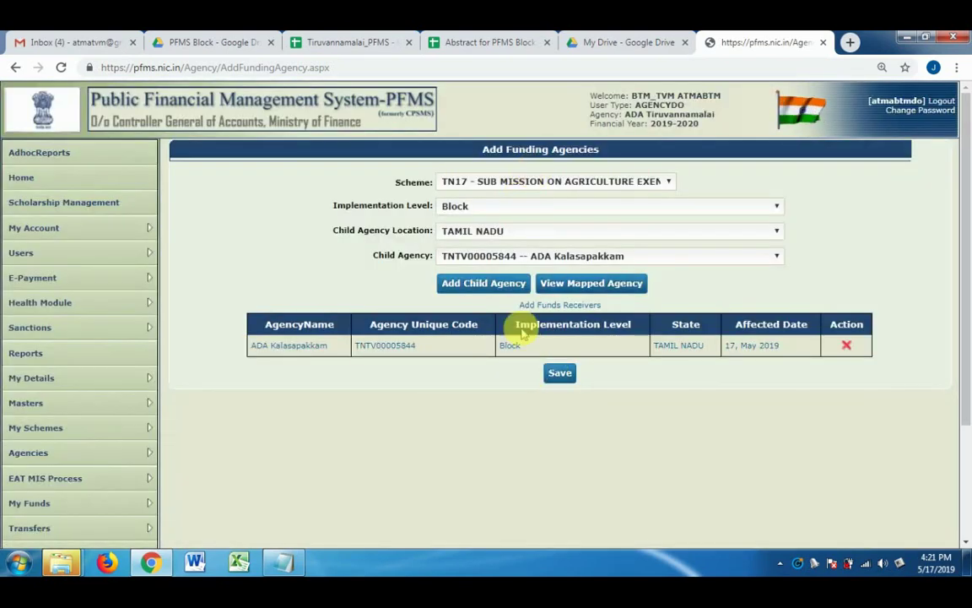
left_click(560, 375)
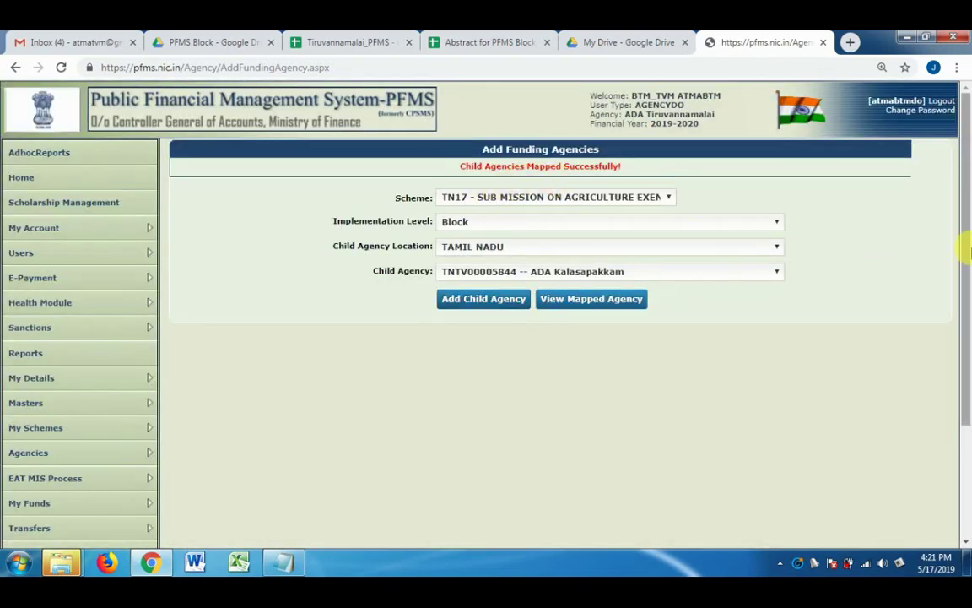
Start a new funds transfer with scheme TN17 - SUB MISSION ON AGRICULTURE EXENTION [TN] and the block's Indian Bank account.
left_click_drag(966, 287, 966, 405)
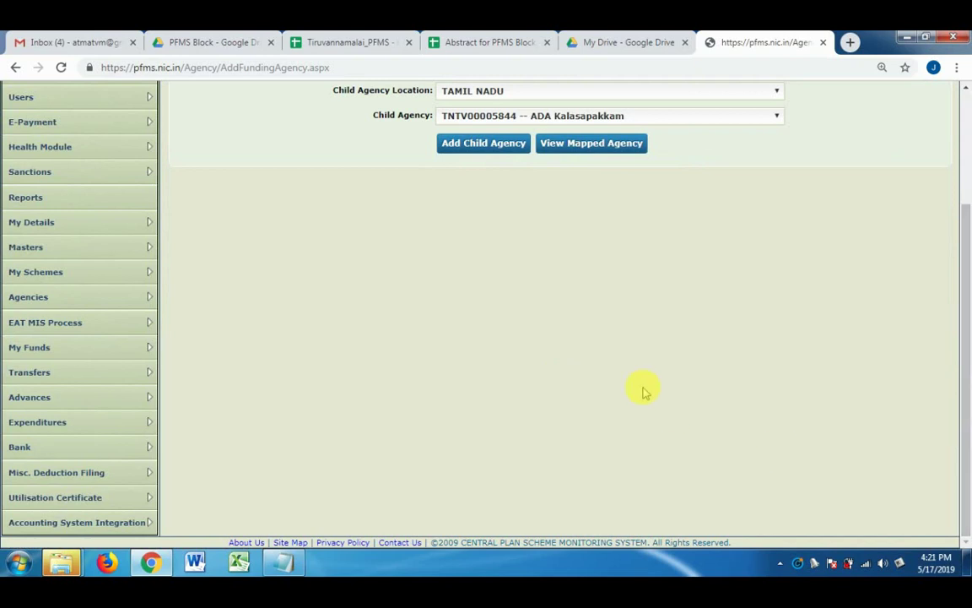
mouse_move(134, 372)
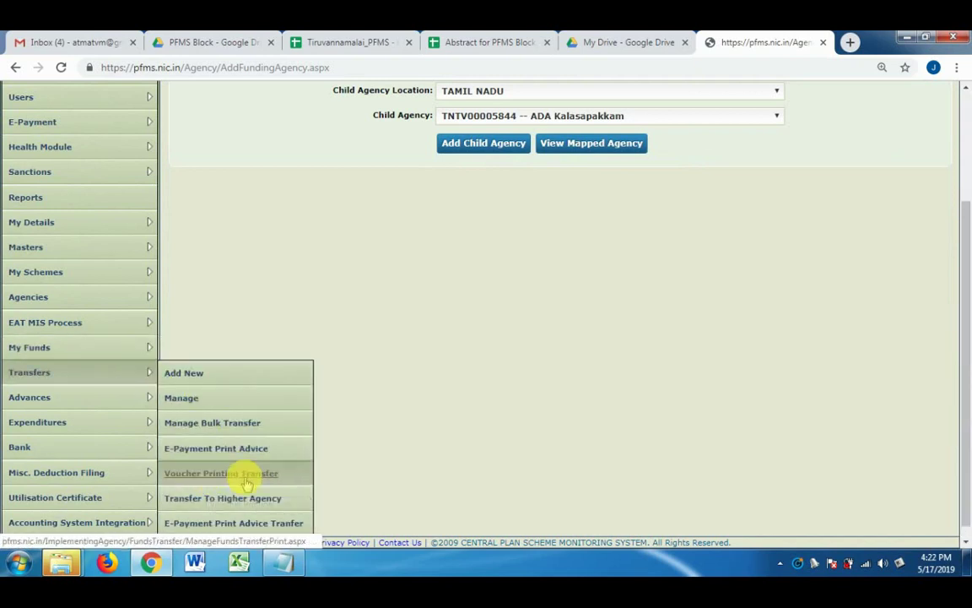
left_click(209, 374)
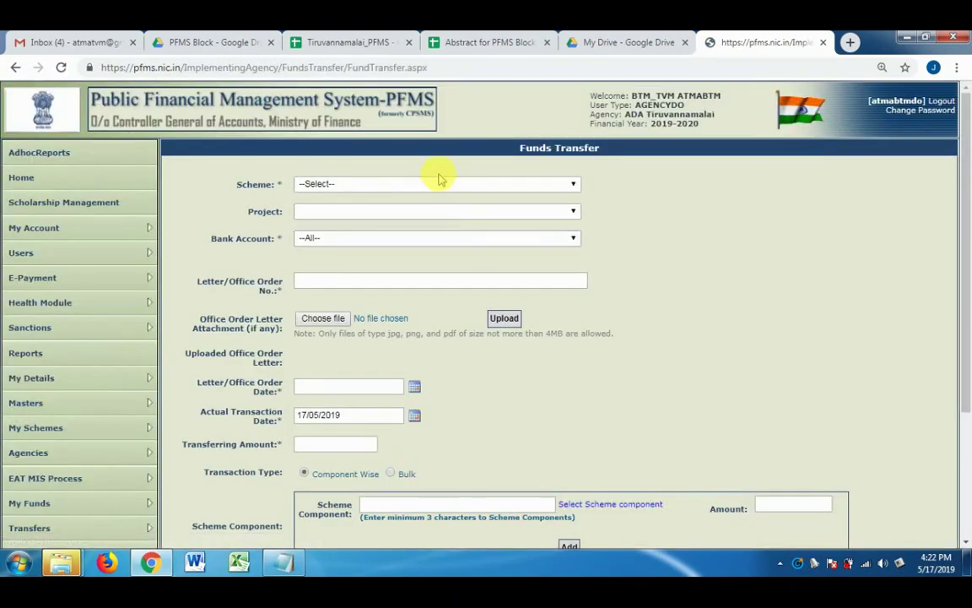
left_click(437, 183)
left_click(425, 220)
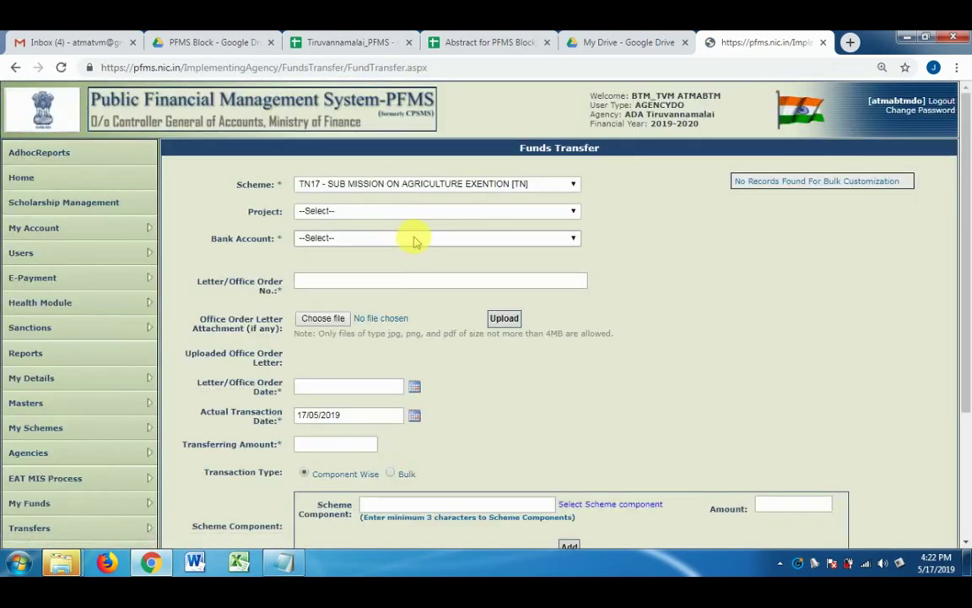
left_click(412, 239)
left_click(406, 263)
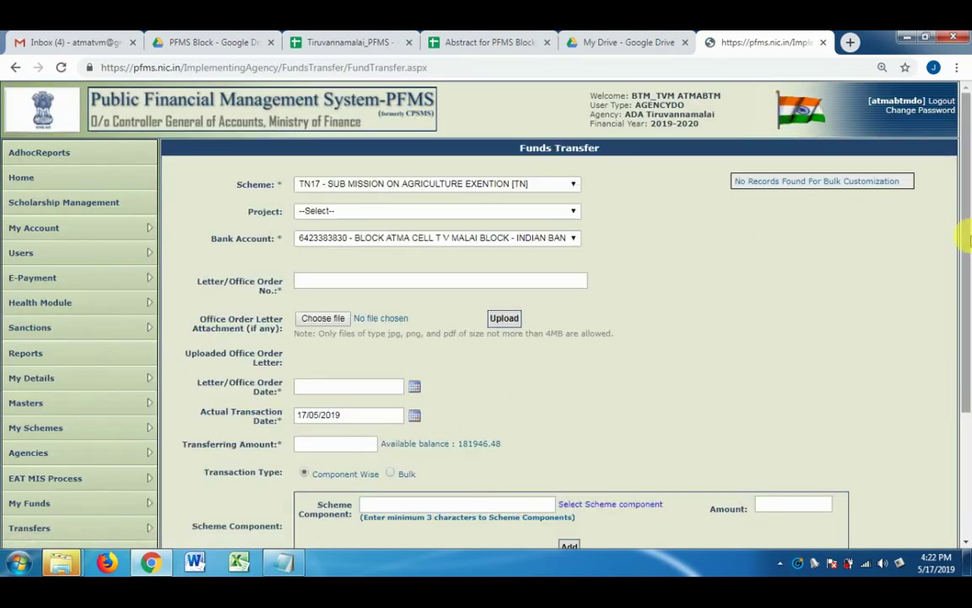
Choose TNTV00005844-ADA Kalasapakkam as the receiving agency for the funds transfer.
left_click_drag(964, 297, 965, 411)
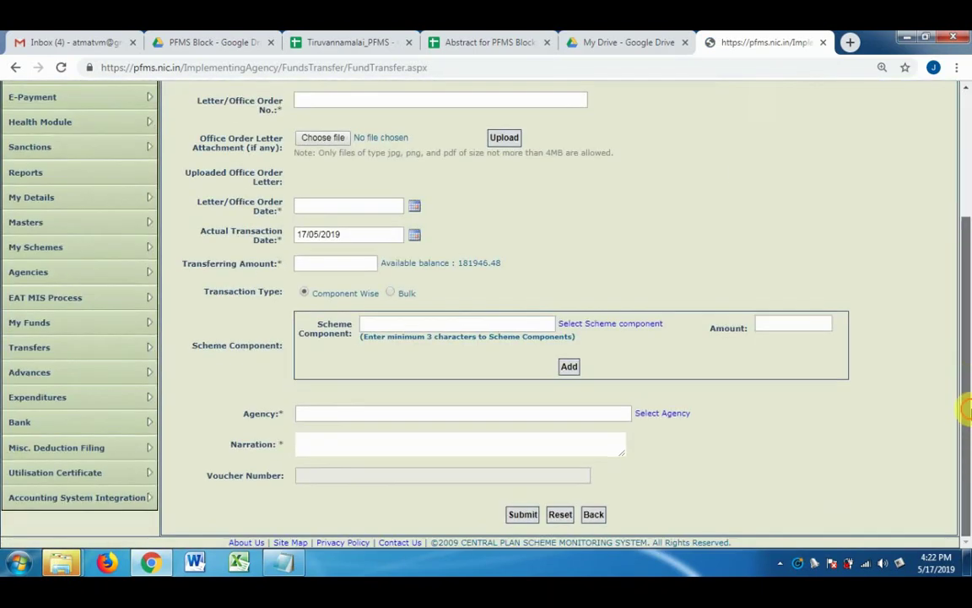
left_click(671, 415)
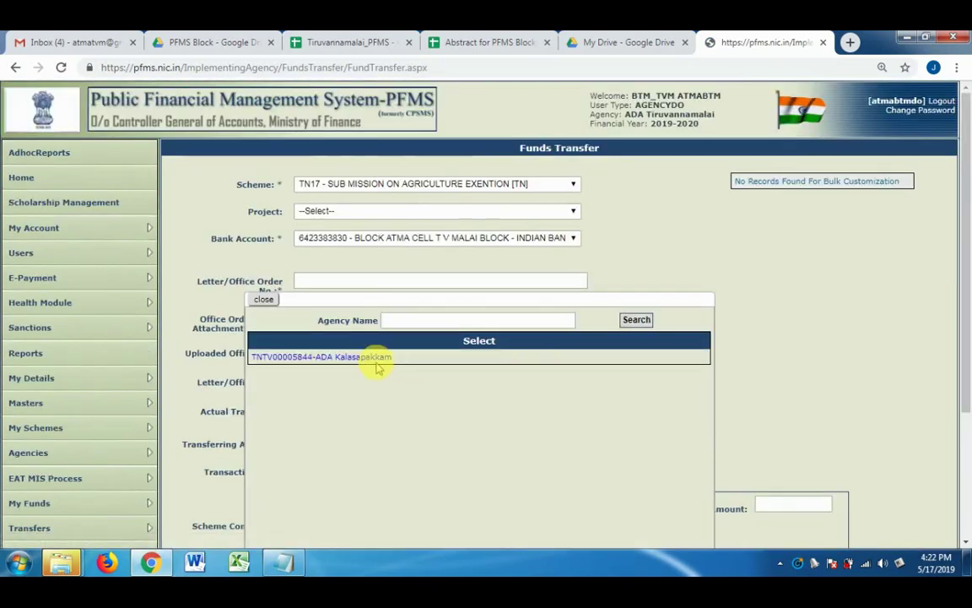
left_click(374, 358)
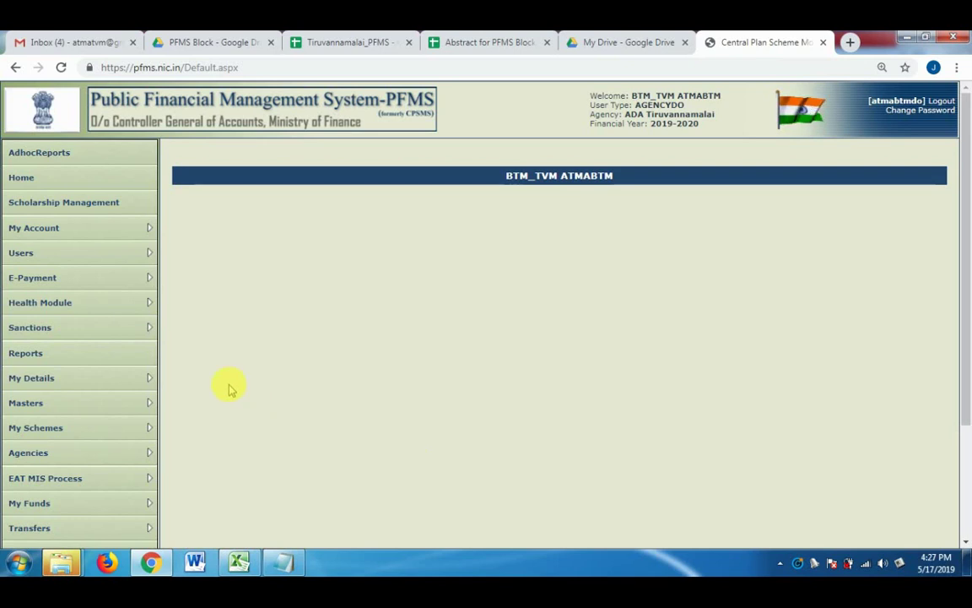
Open the Upload Vendor Data page for vendors.
mouse_move(125, 408)
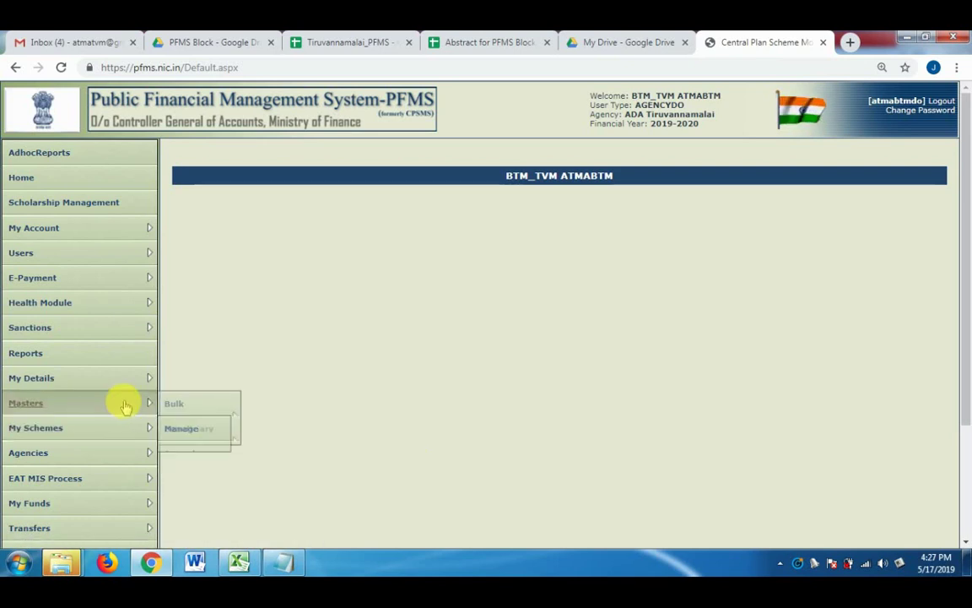
mouse_move(218, 452)
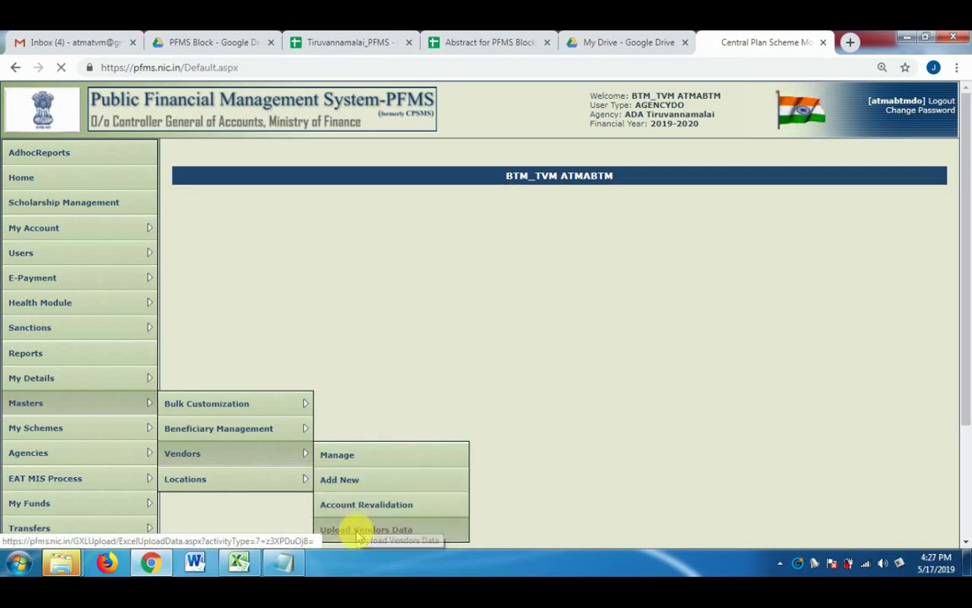
left_click(359, 531)
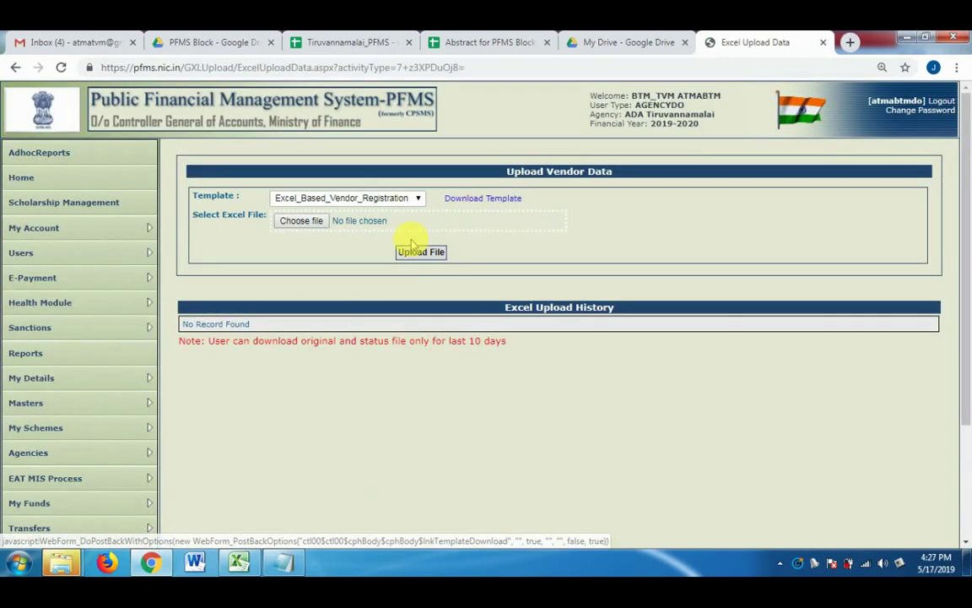
Switch to Excel and review all column headings of the Excel_Based_Vendor_Registration template on Sheet1, from Vendor Name to Account Number.
left_click(239, 562)
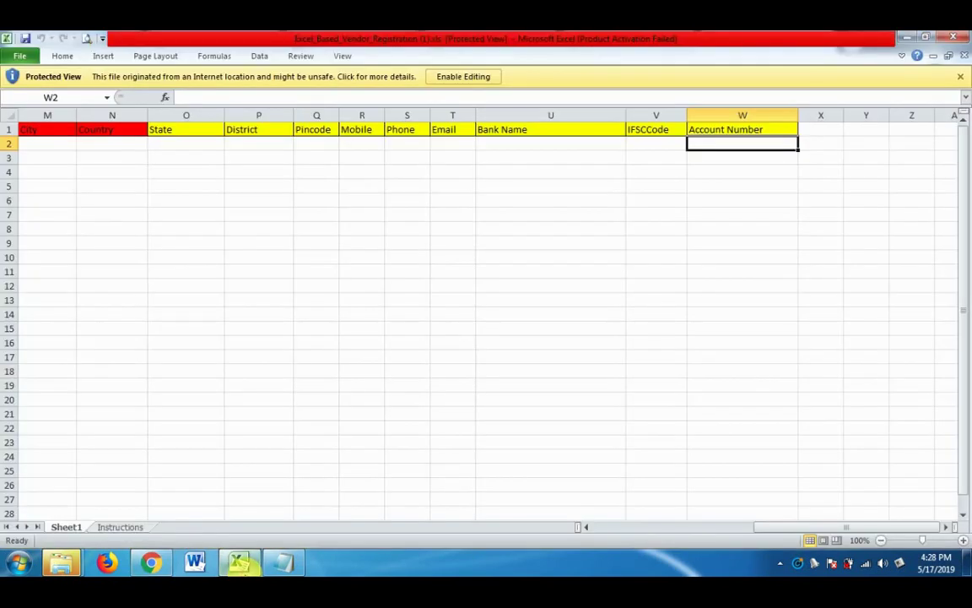
left_click(47, 145)
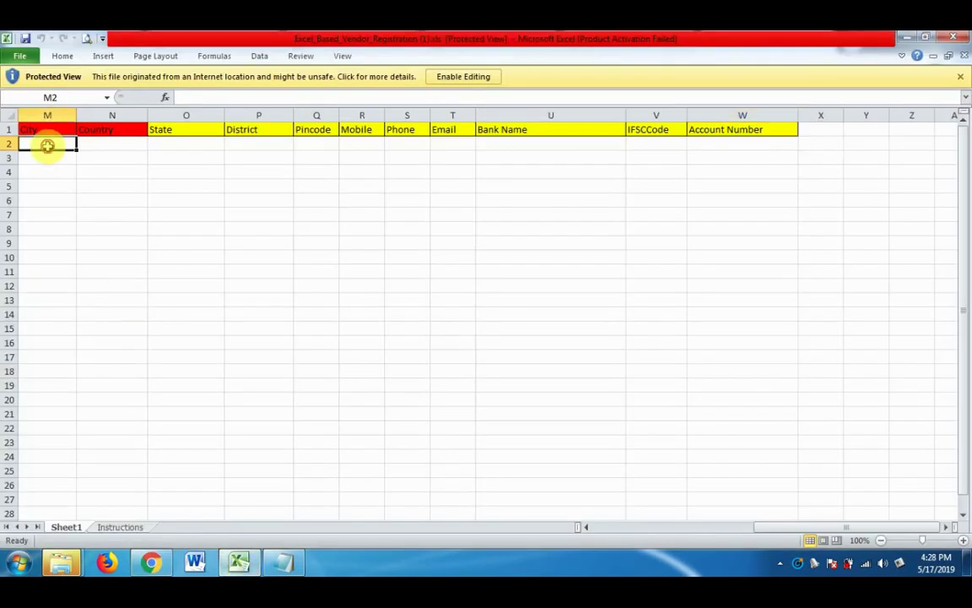
key("Left")
key("Left")
key("Left")
key("Left")
key("Left")
key("Left")
key("Left")
key("Left")
key("Left")
key("Left")
key("Left")
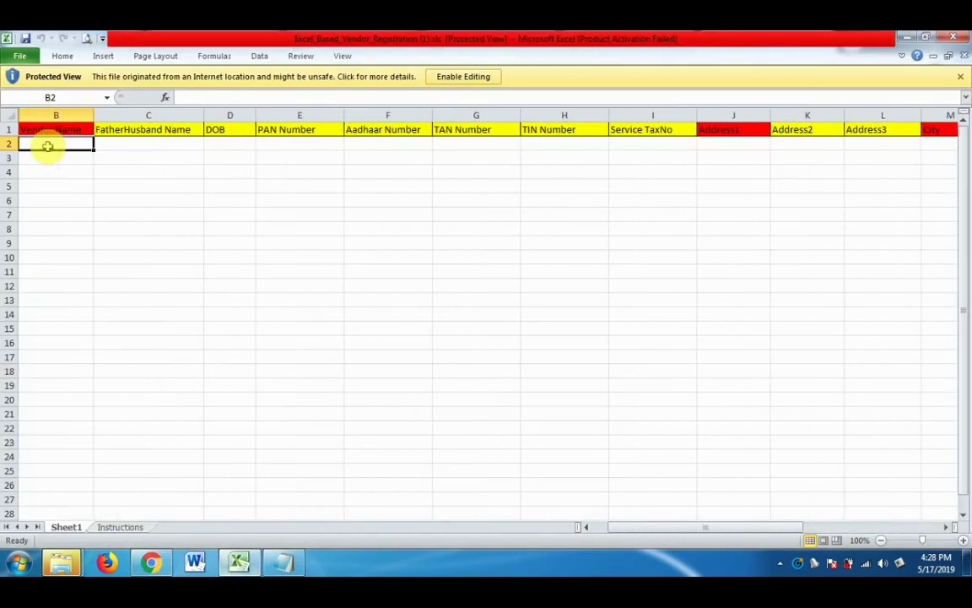
key("Right")
key("Right")
key("Right")
key("Right")
key("Right")
key("Right")
key("Right")
key("Right")
key("Right")
key("Right")
key("Right")
key("Right")
key("Right")
key("Right")
key("Right")
key("Right")
key("Right")
key("Right")
key("Right")
key("Right")
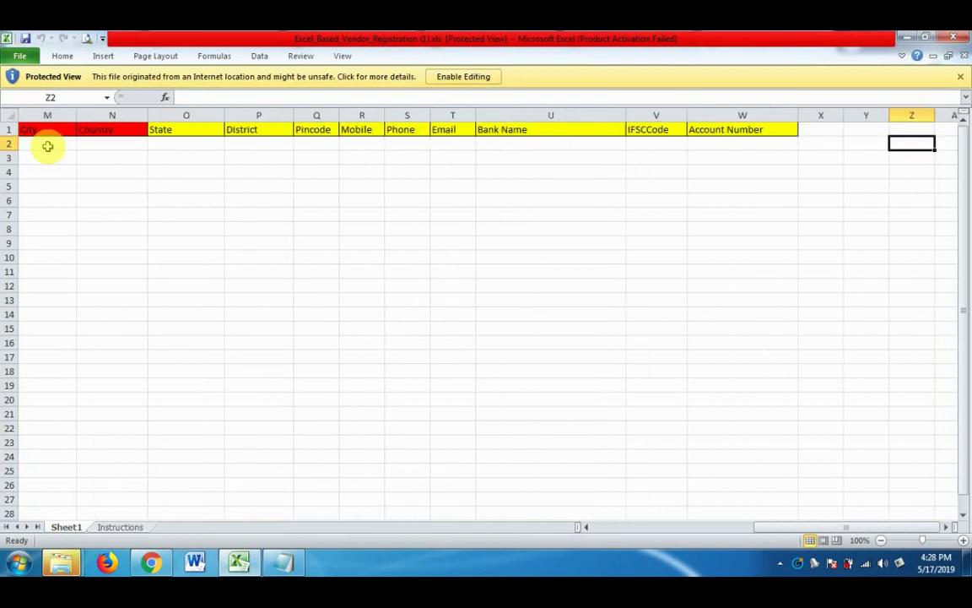
Switch to Chrome and compare the data operator's PFMS home page there with the data approver's in Firefox.
left_click(150, 563)
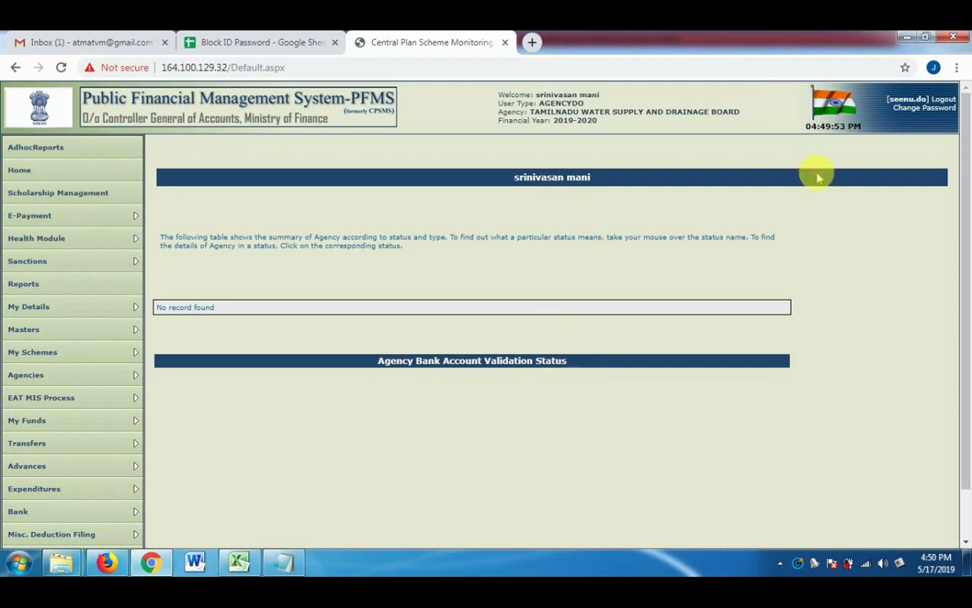
mouse_move(965, 150)
left_mouse_down()
mouse_move(962, 304)
mouse_move(963, 135)
left_mouse_up()
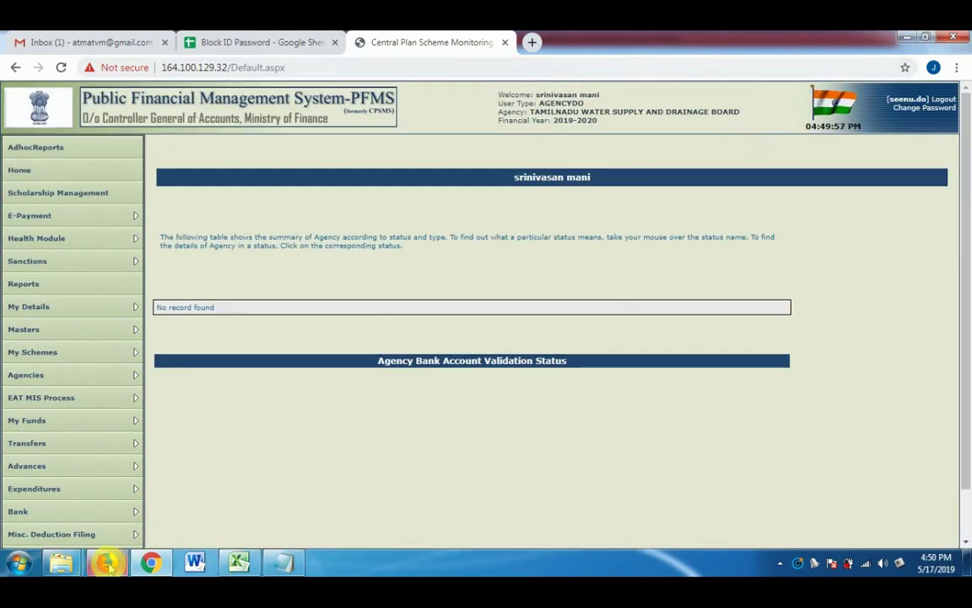
mouse_move(108, 567)
left_click(126, 504)
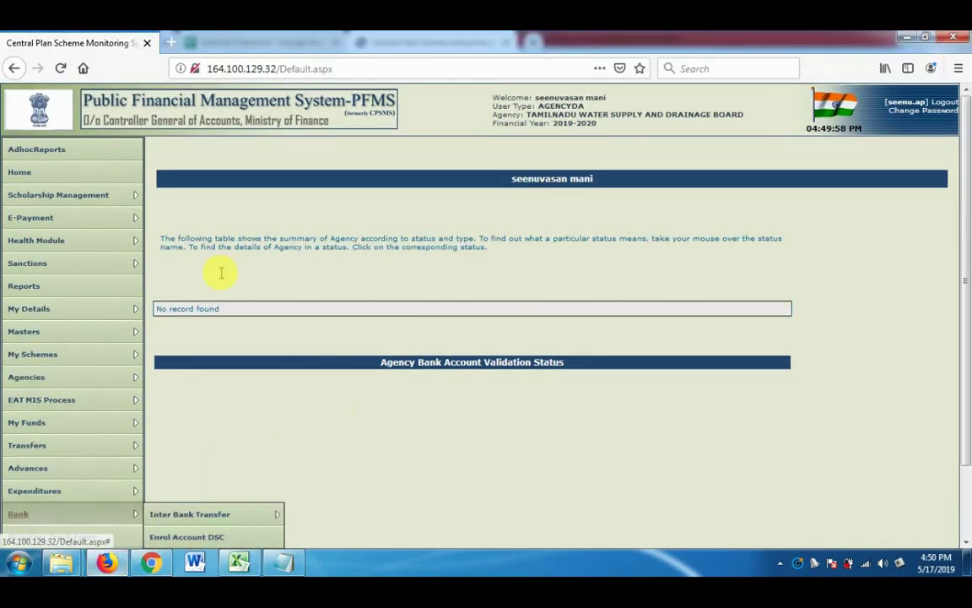
key("alt+Tab")
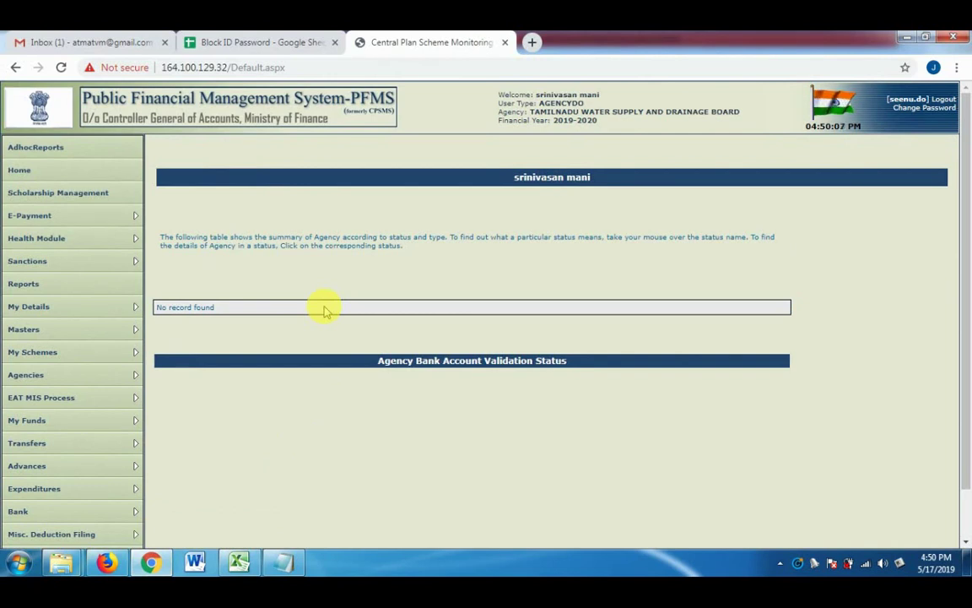
Start a new fund advance with scheme TN15 - NATIONAL FOOD SECURITY MISSION (TN) and the agency's Indian Bank account.
left_click_drag(966, 239, 961, 445)
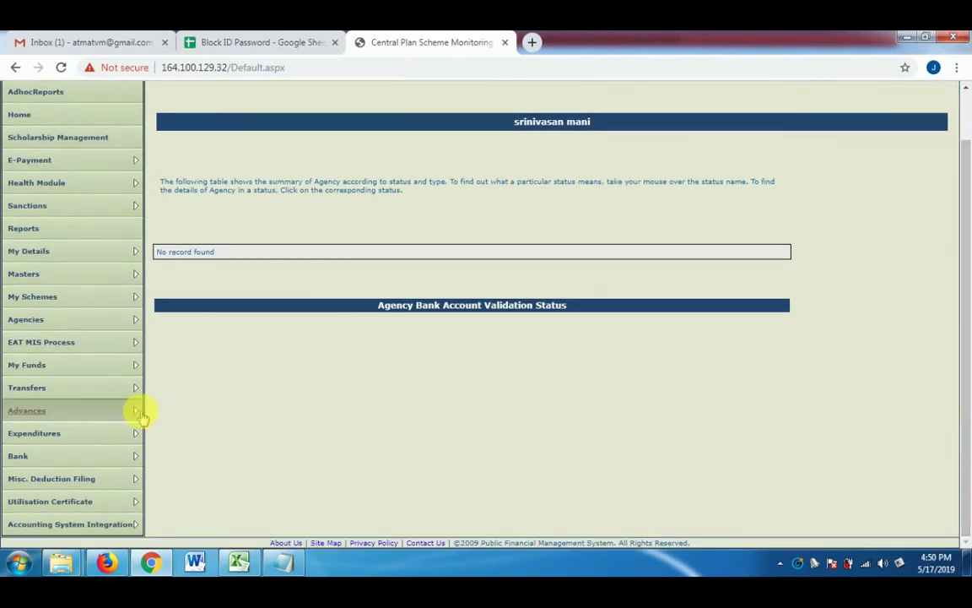
mouse_move(136, 411)
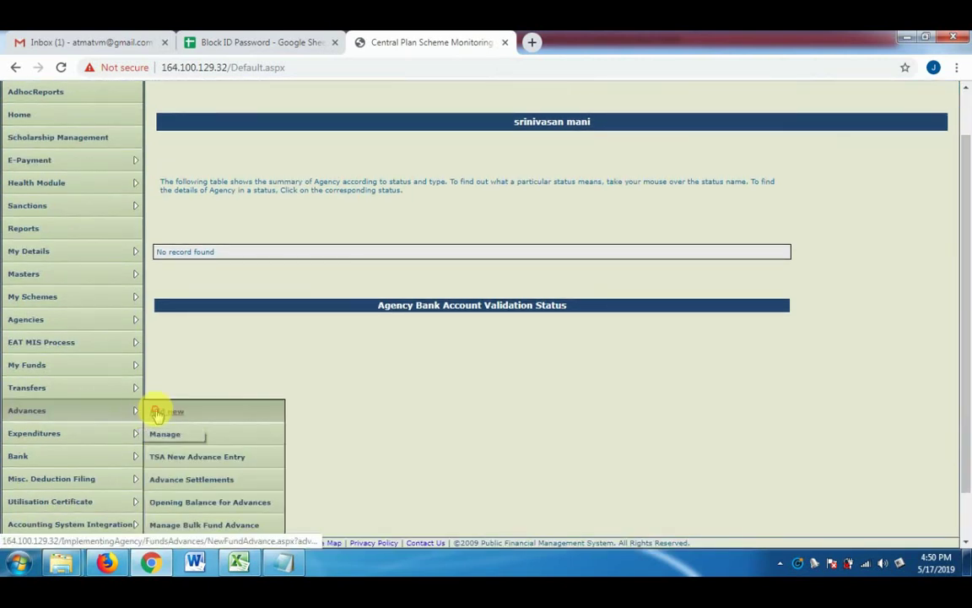
left_click(156, 412)
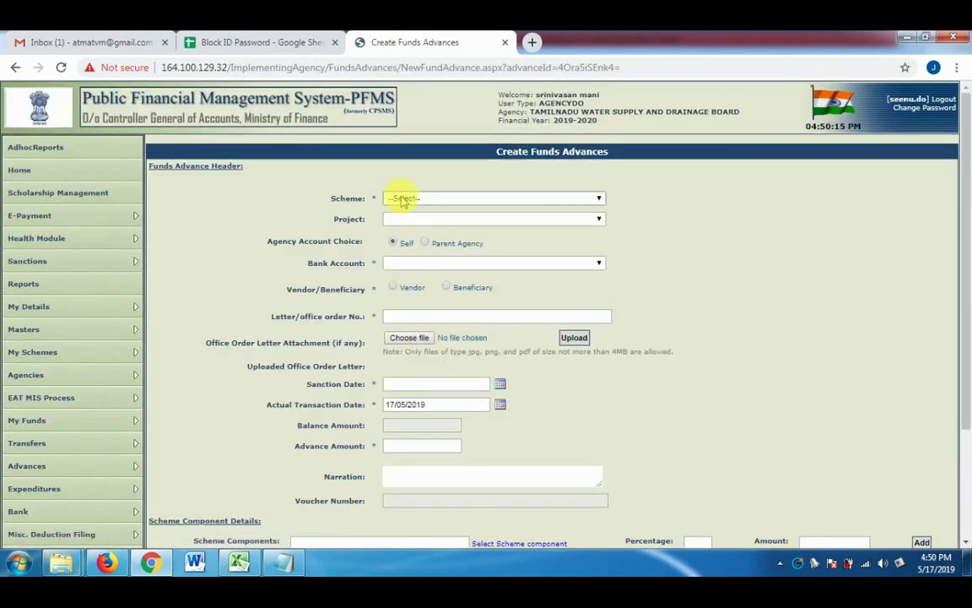
left_click(403, 199)
left_click(403, 230)
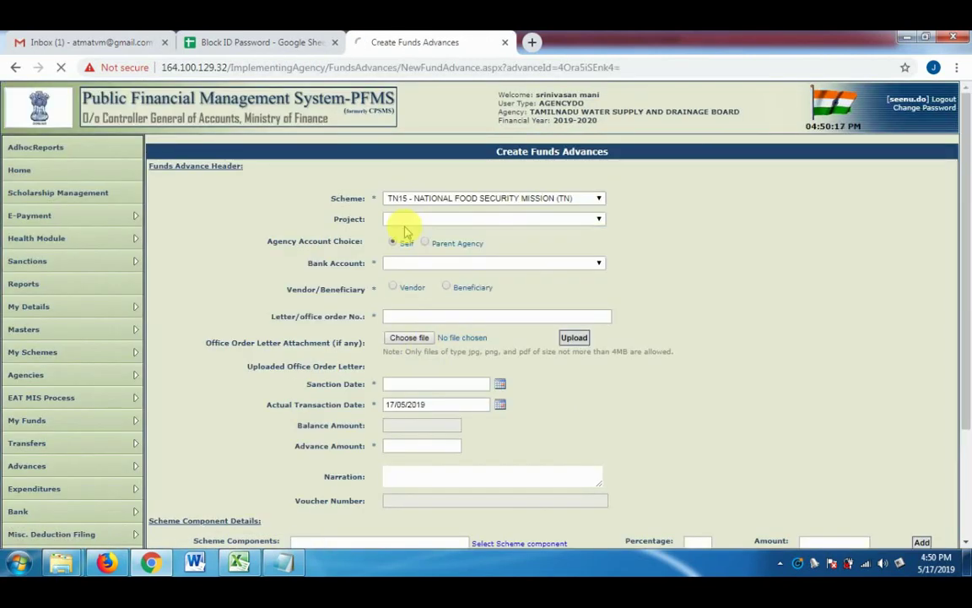
left_click(407, 264)
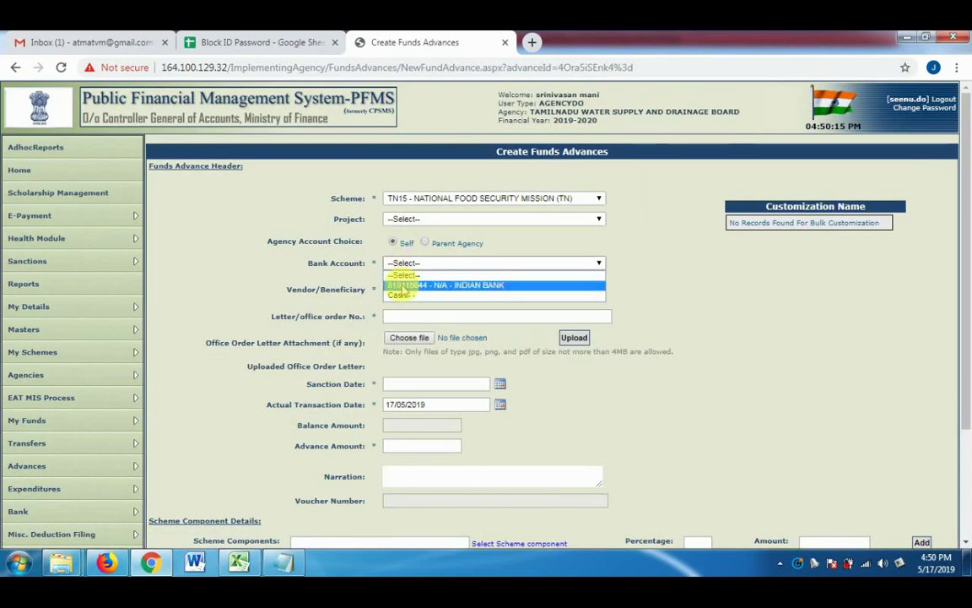
left_click(397, 285)
Choose the Indian Bank account, select ELCOT as the vendor and enter the letter/office order number for the fund advance.
left_click(394, 287)
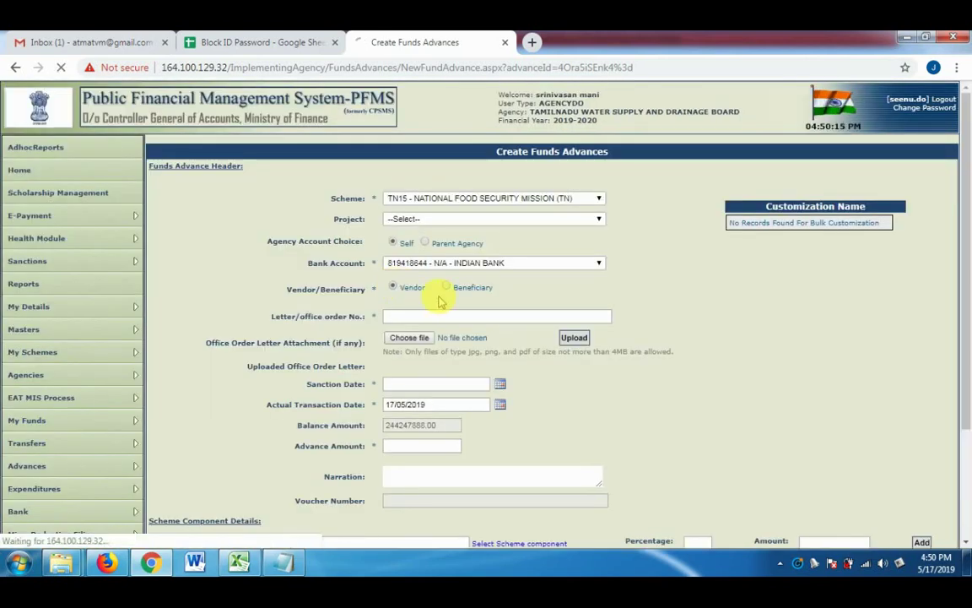
left_click(517, 317)
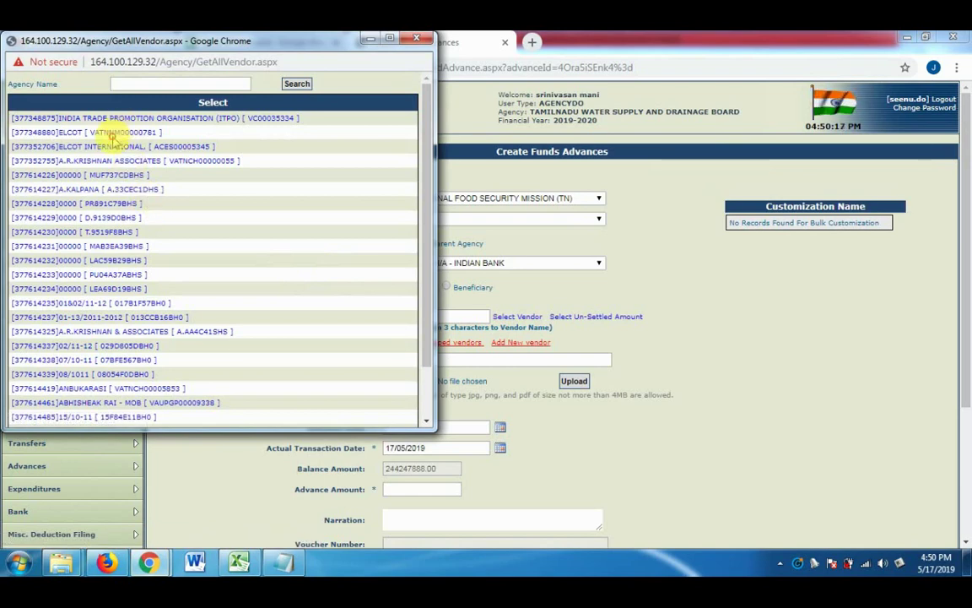
left_click(101, 132)
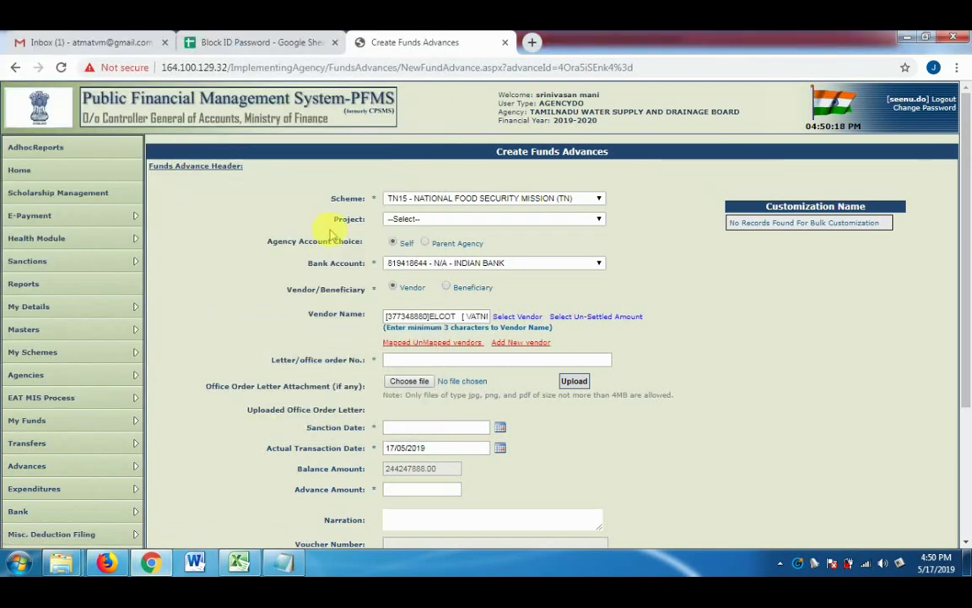
left_click(396, 356)
type("atm")
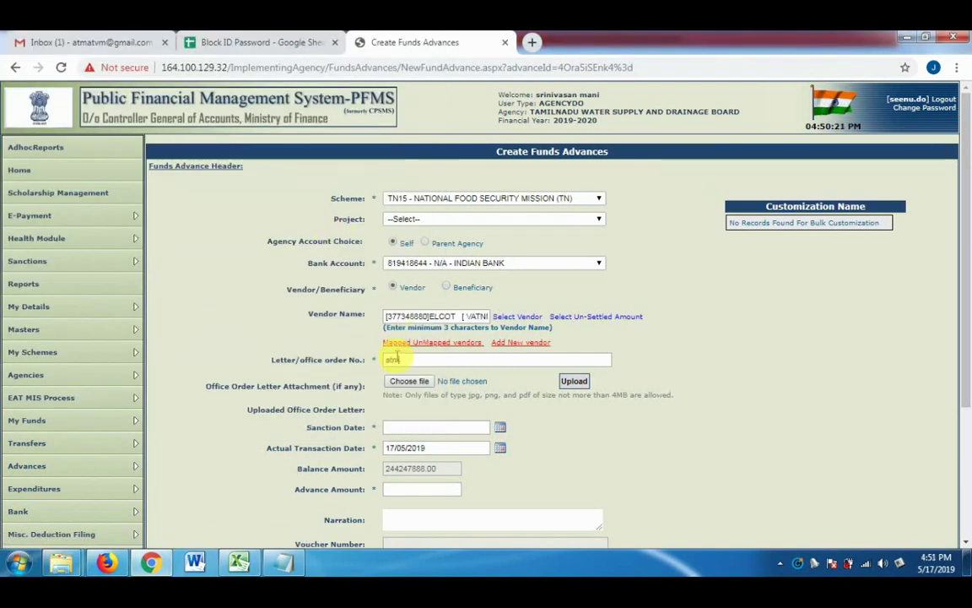
type("a24106")
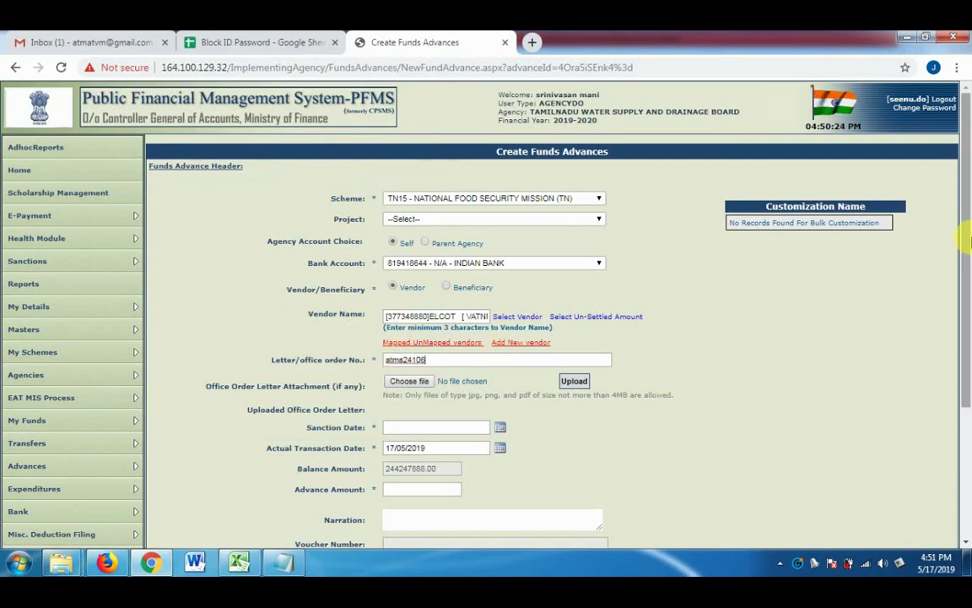
Set the sanction date to 17/05/2019 and the advance amount to 7000, with the narration "wdtf".
scroll(965, 537, "down", 3)
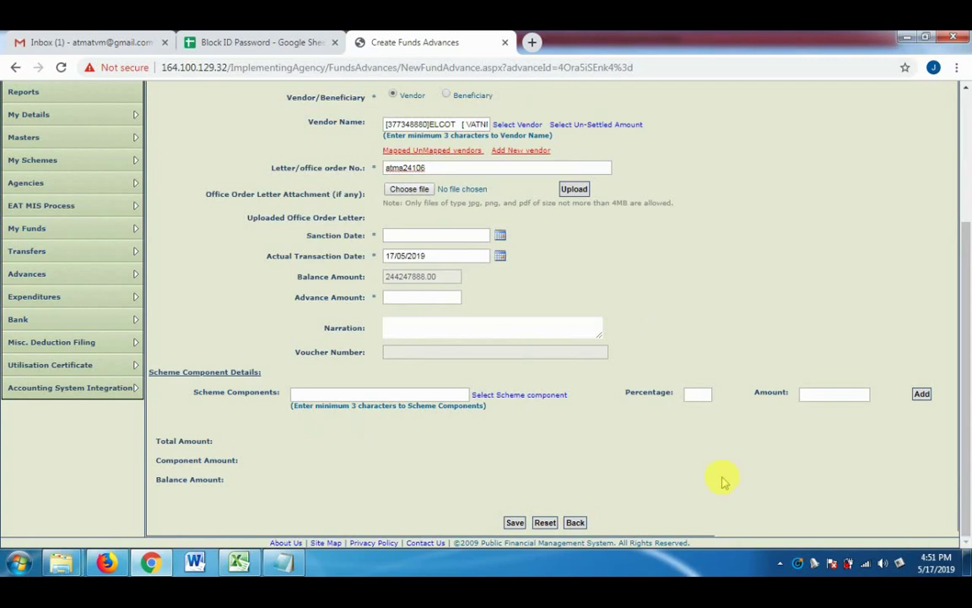
double_click(446, 251)
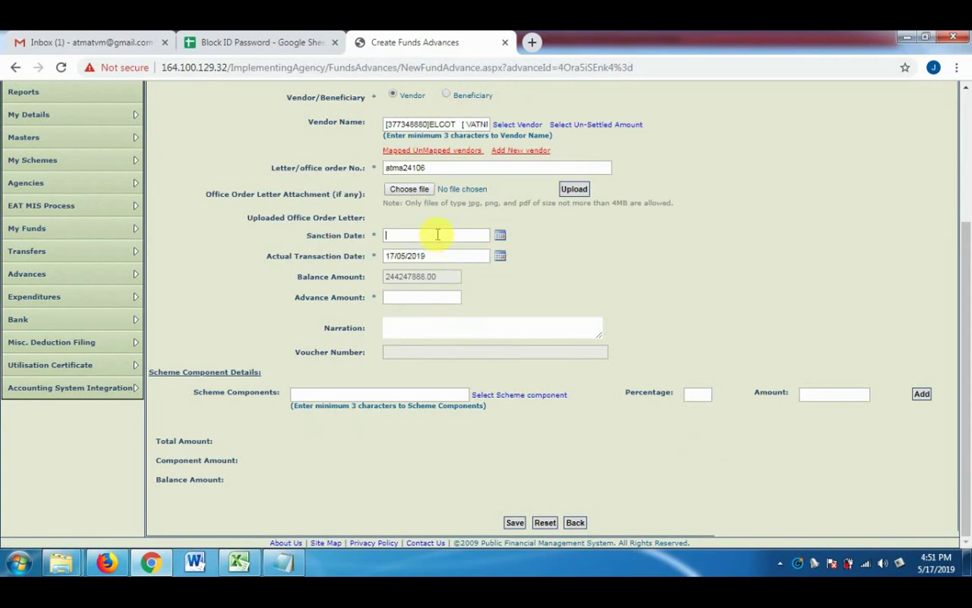
left_click(434, 234)
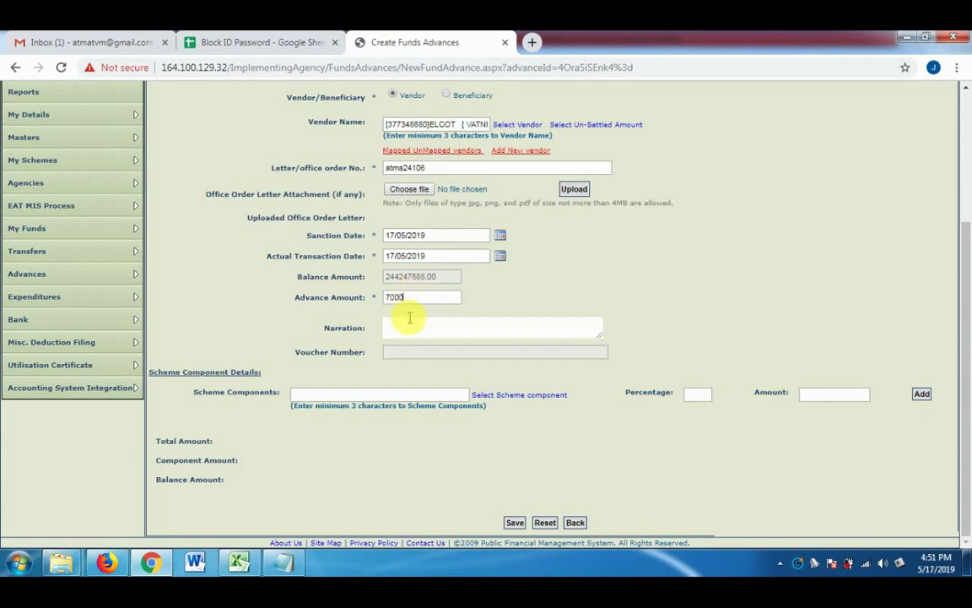
left_click(409, 321)
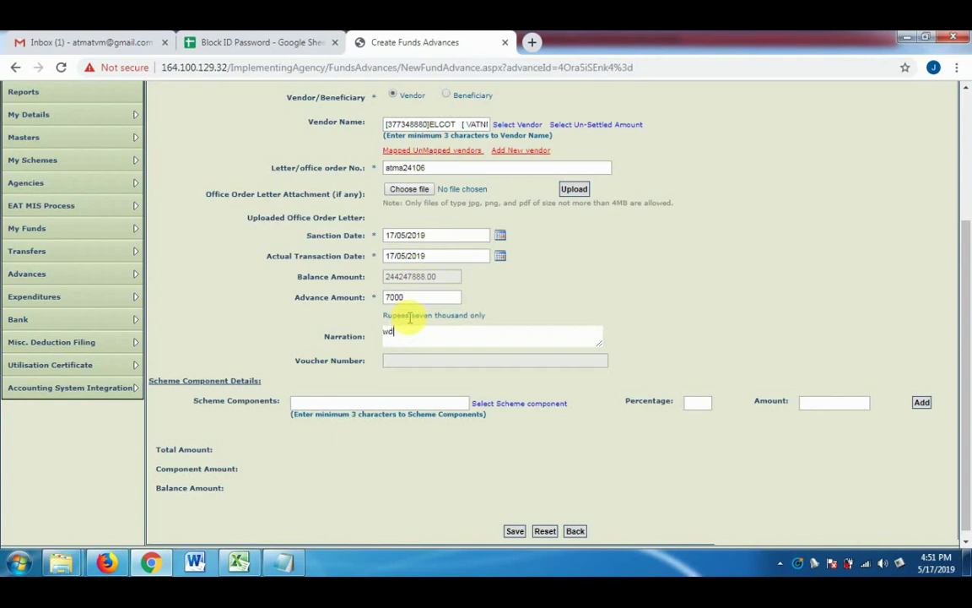
Add scheme component [A.2.1] Rice - blackgram (Pulses) under RICE to the advance at 100 percent, amount 7000.
left_click(491, 403)
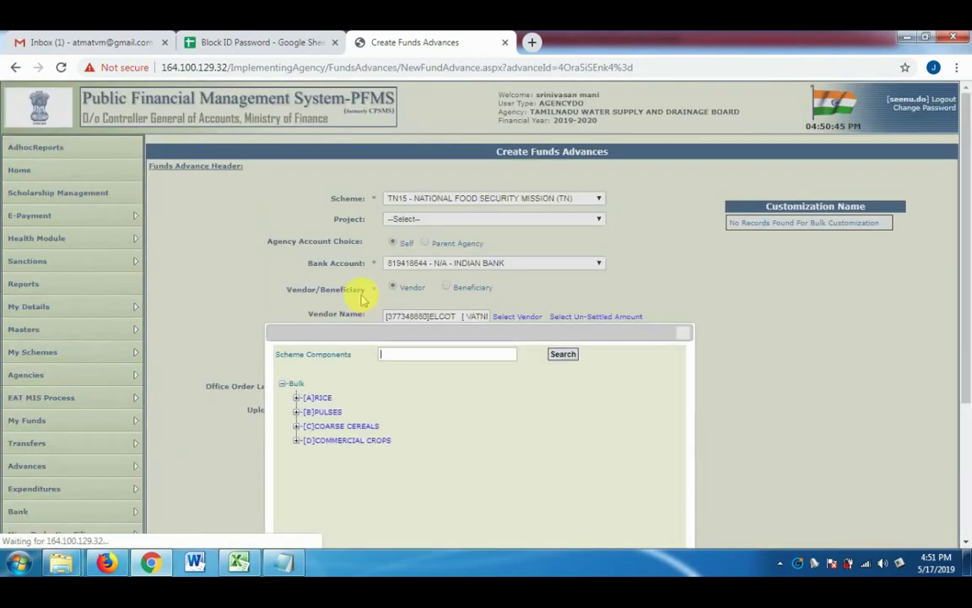
left_click(296, 412)
left_click(296, 398)
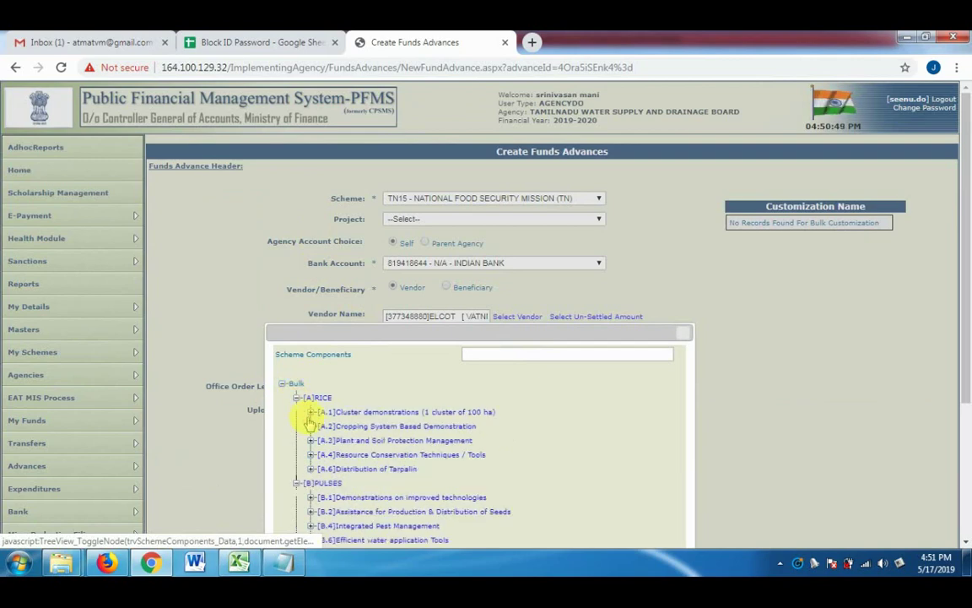
left_click(311, 427)
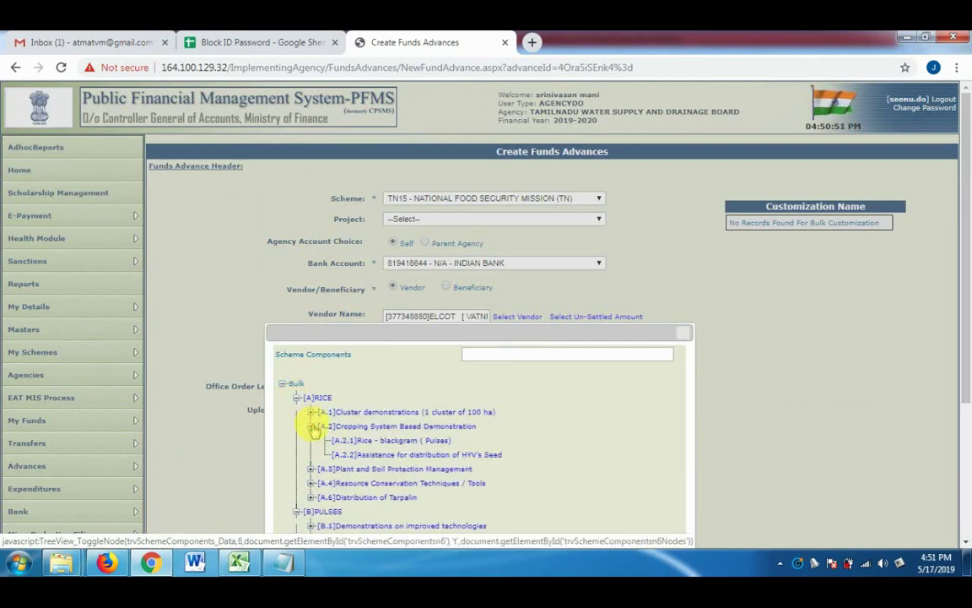
left_click(363, 440)
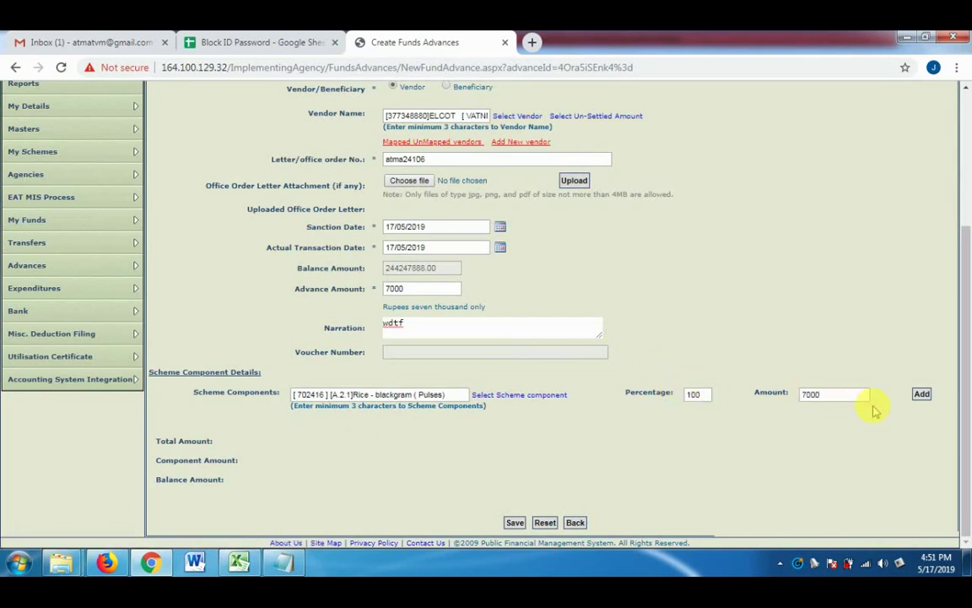
left_click(920, 395)
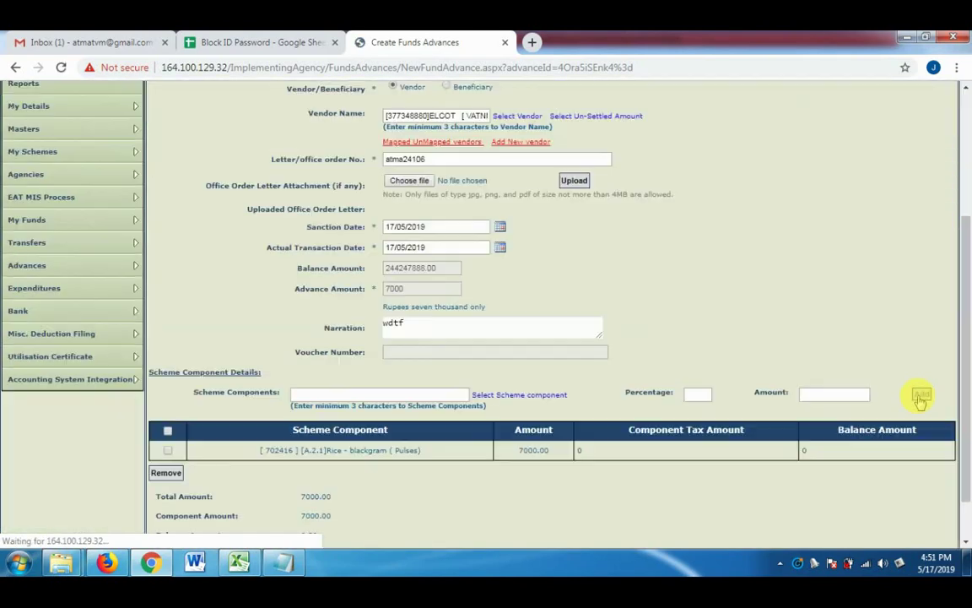
Mark the added scheme component, save the fund advance and proceed to its payee details.
scroll(965, 359, "down", 1)
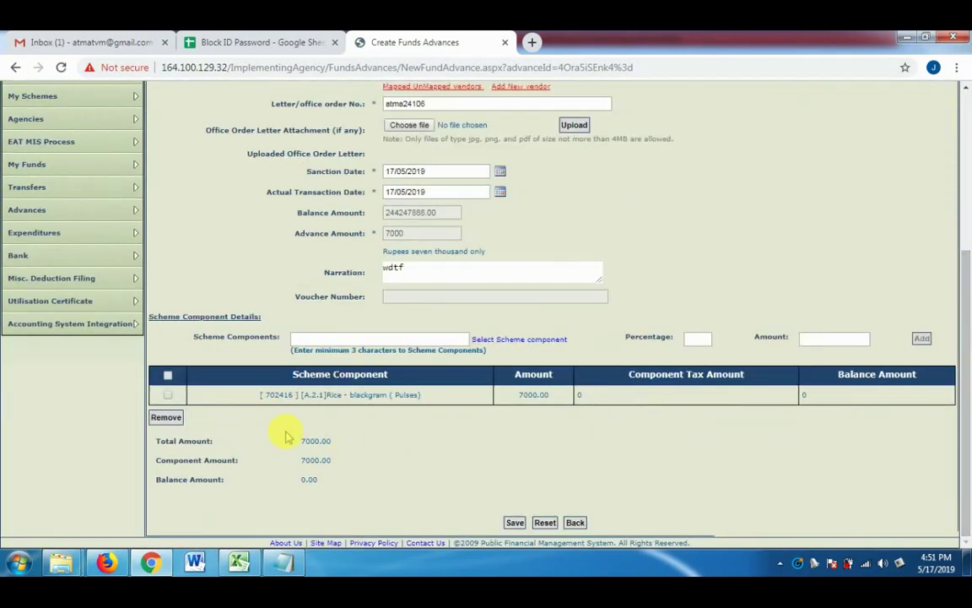
left_click(168, 376)
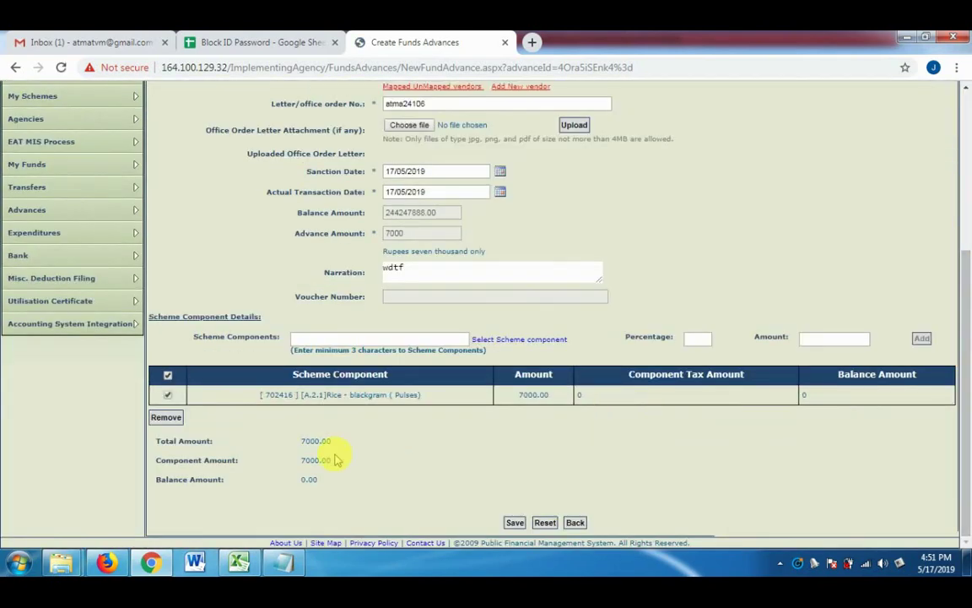
left_click(515, 523)
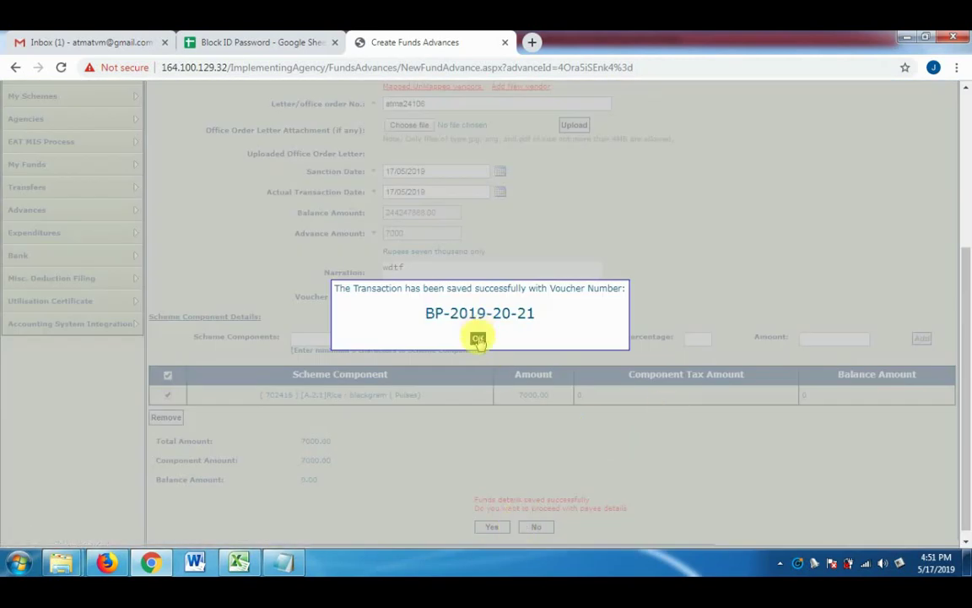
left_click(478, 338)
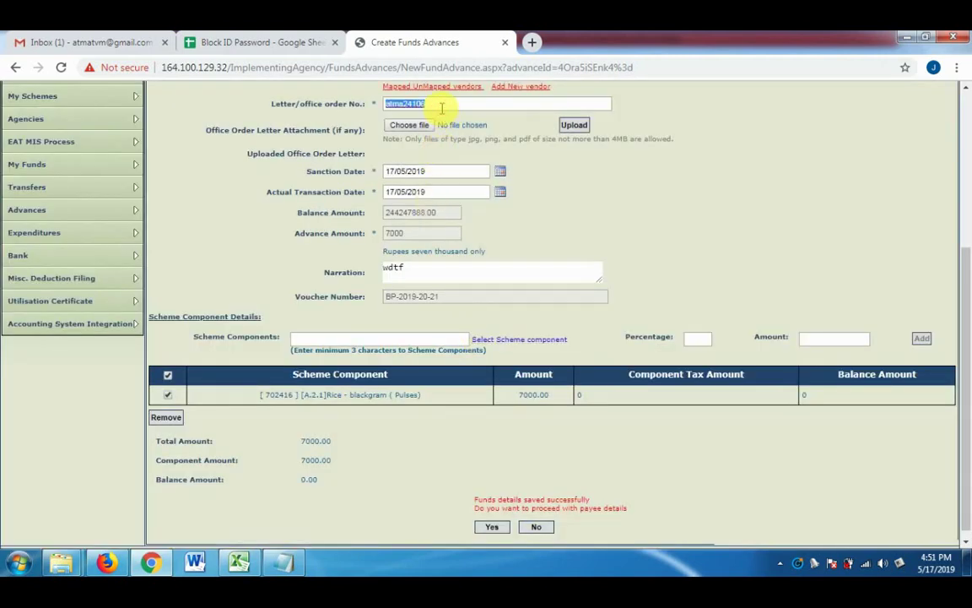
scroll(912, 439, "down", 1)
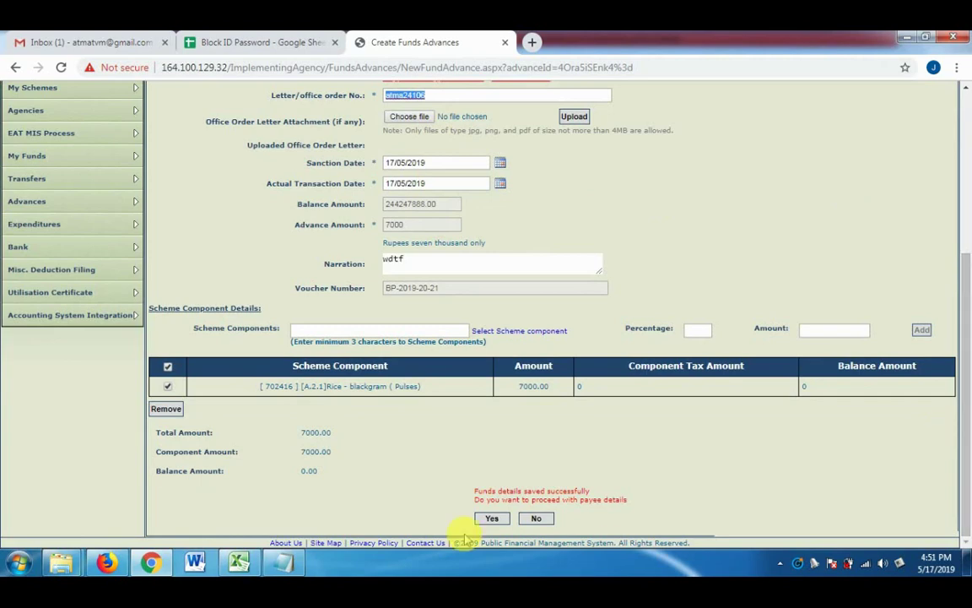
left_click(489, 518)
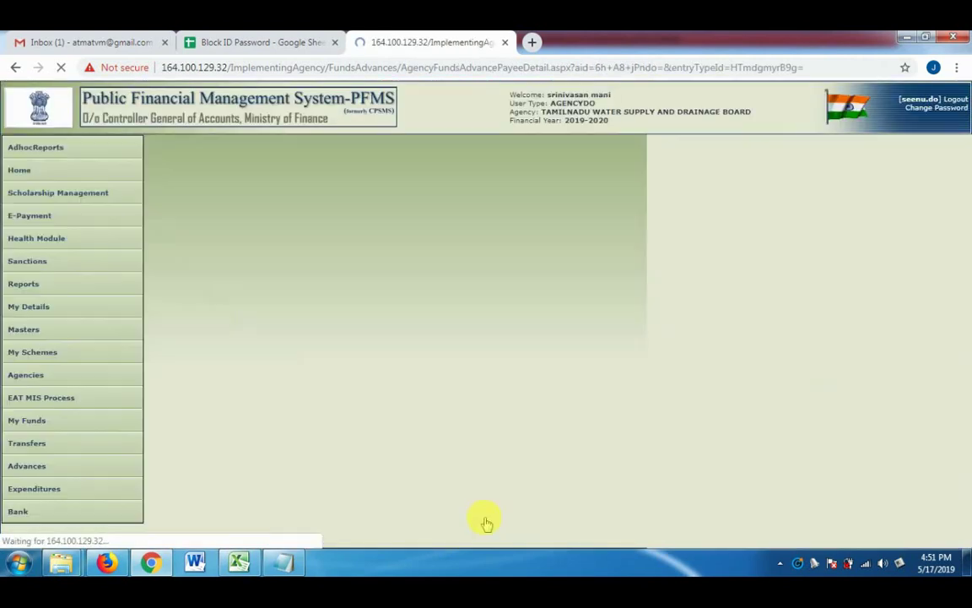
Add a Cheque instrument for the vendor payment, entering the cheque number and an amount of 7000.
scroll(656, 446, "down", 3)
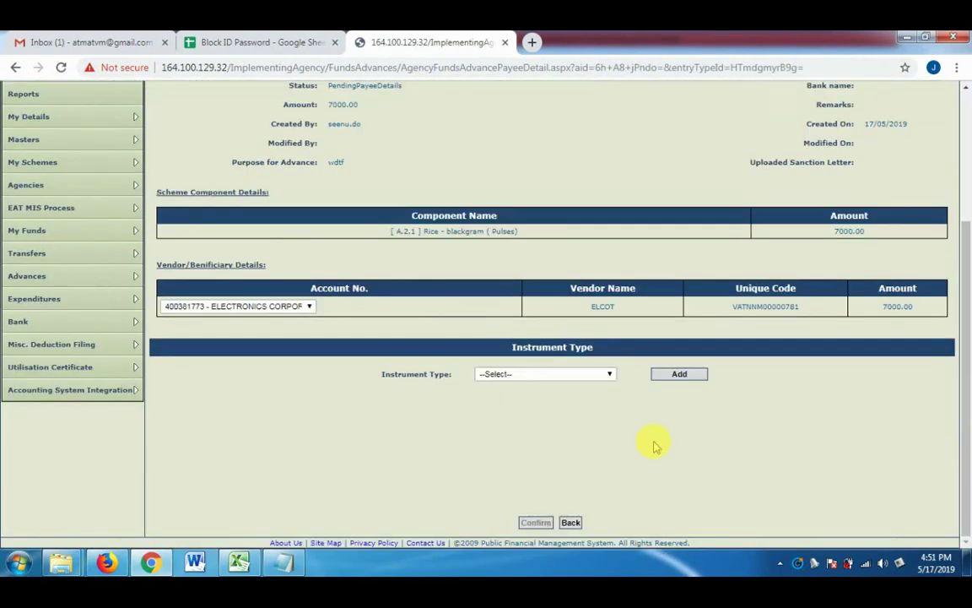
left_click(562, 373)
left_click(550, 397)
left_click(680, 373)
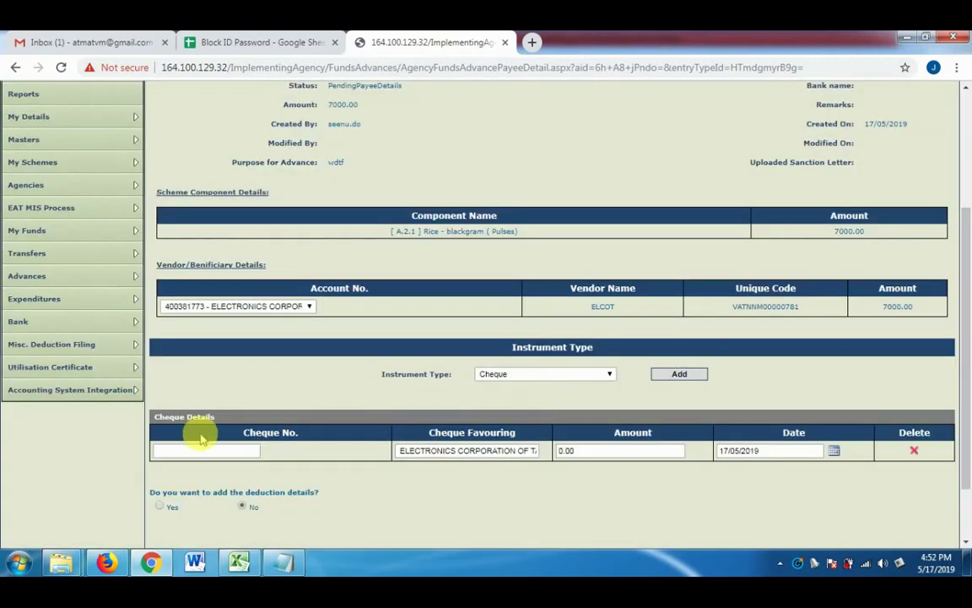
left_click(197, 451)
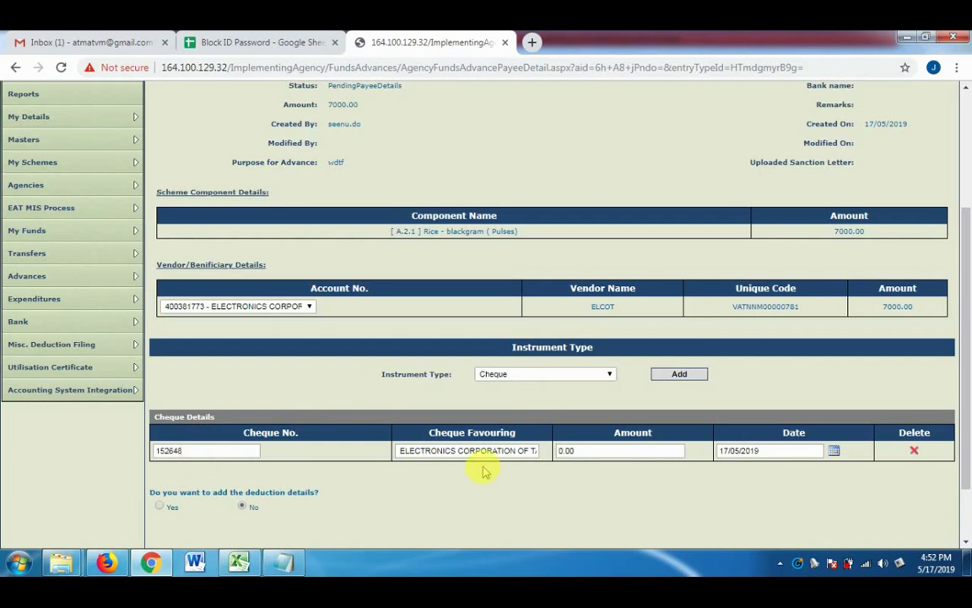
left_click(597, 451)
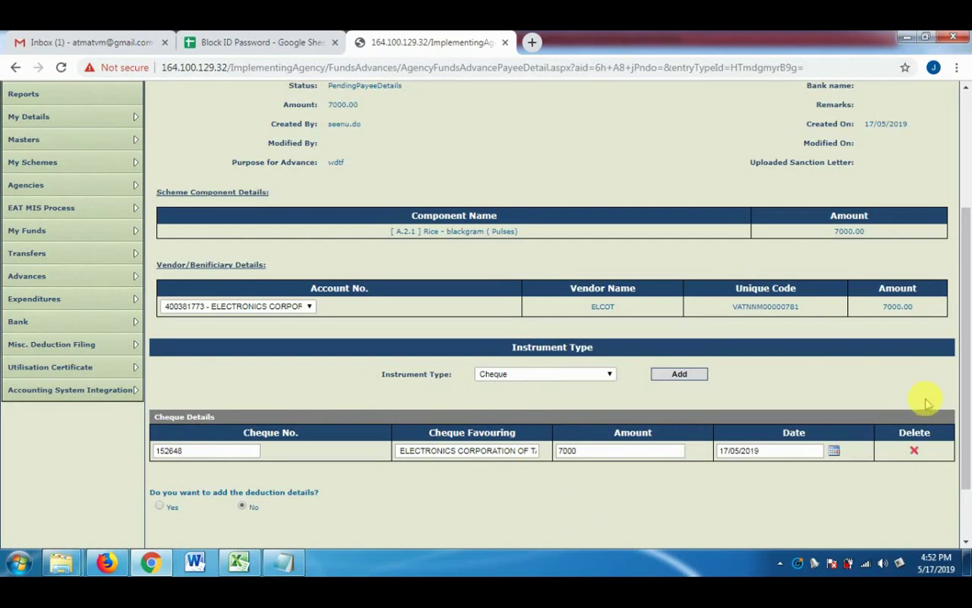
Confirm the payee details, accepting the repeated cheque number, and submit the fund advance for approval.
scroll(961, 380, "down", 2)
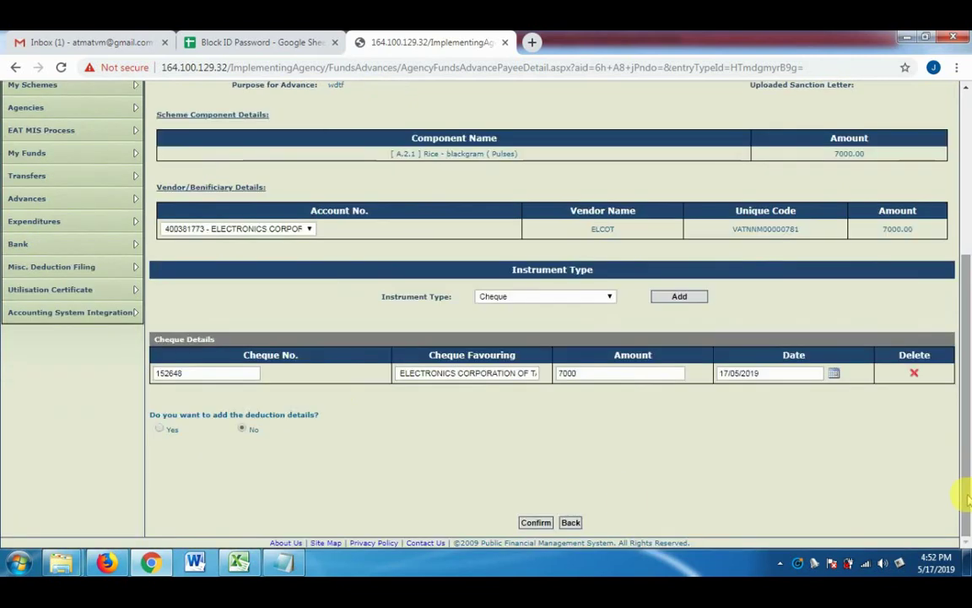
left_click(535, 523)
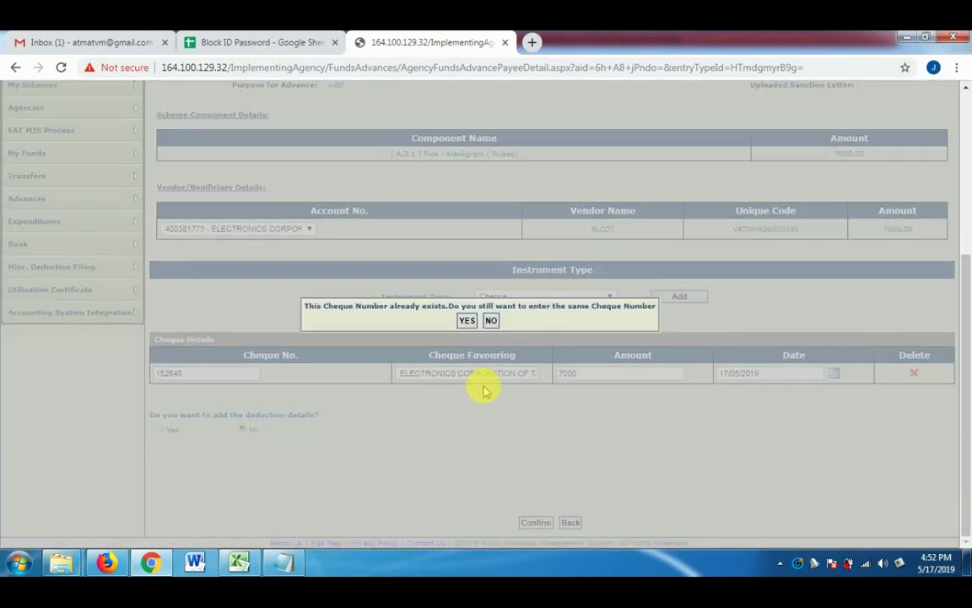
left_click(466, 322)
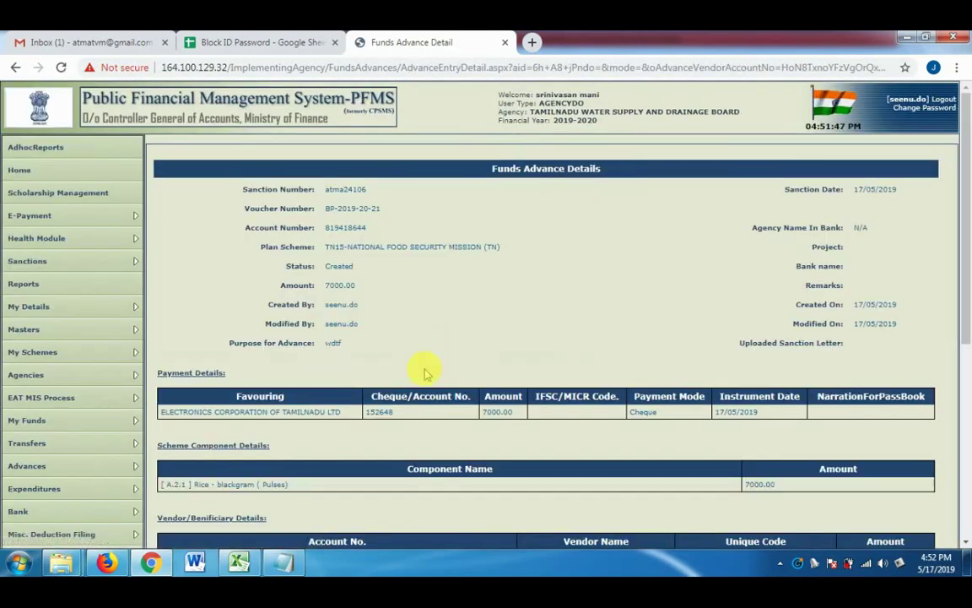
left_click_drag(964, 218, 929, 482)
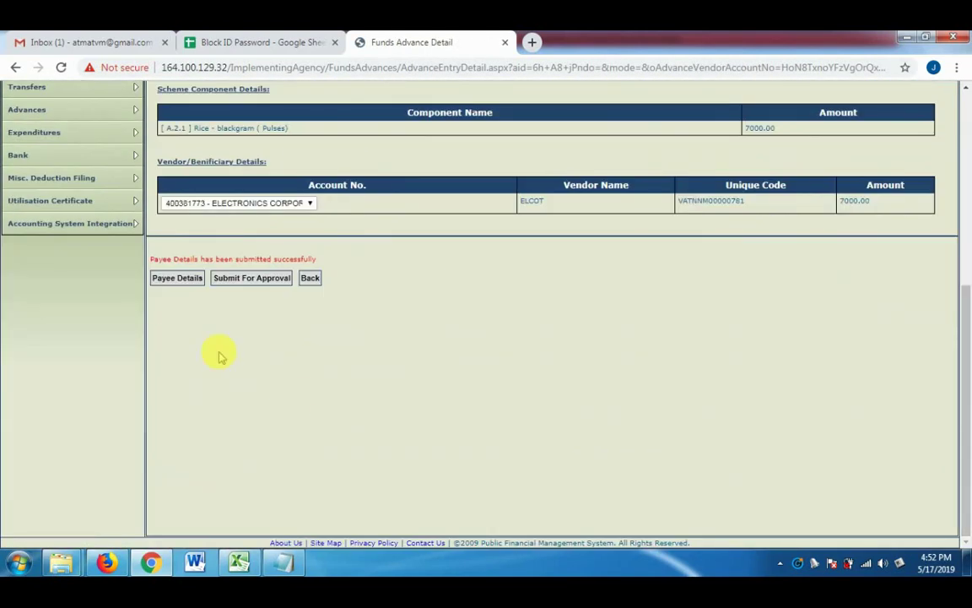
left_click(253, 279)
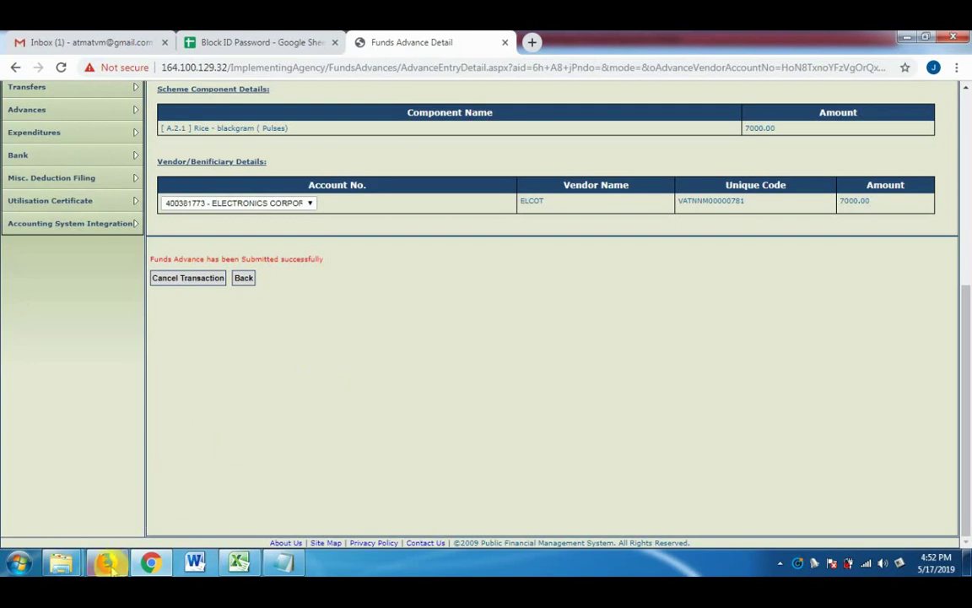
Switch to the data approver's session in Firefox and open the submitted 7000 advance to ELCOT from Manage Funds Advance.
key("alt+Tab")
mouse_move(72, 467)
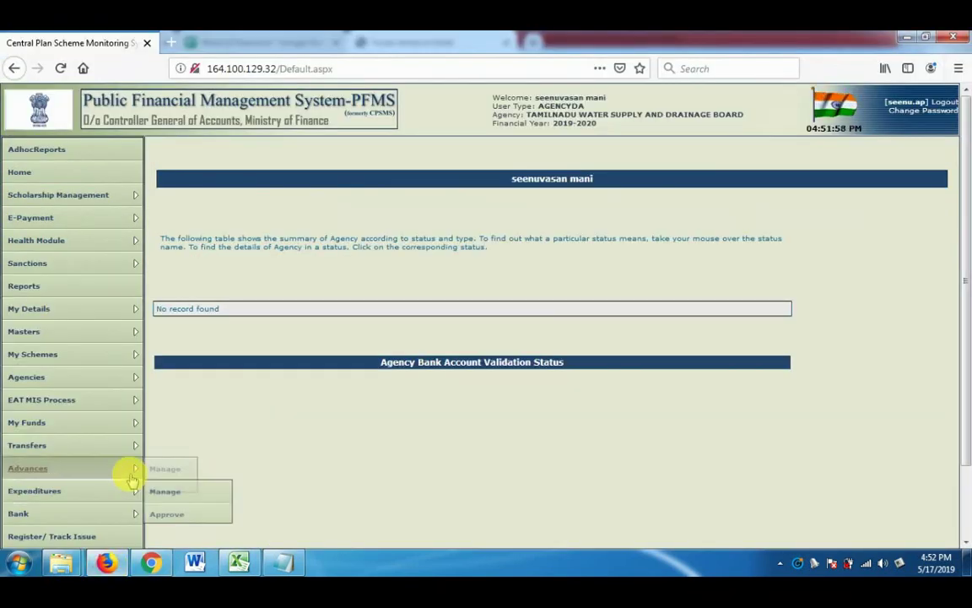
left_click(165, 493)
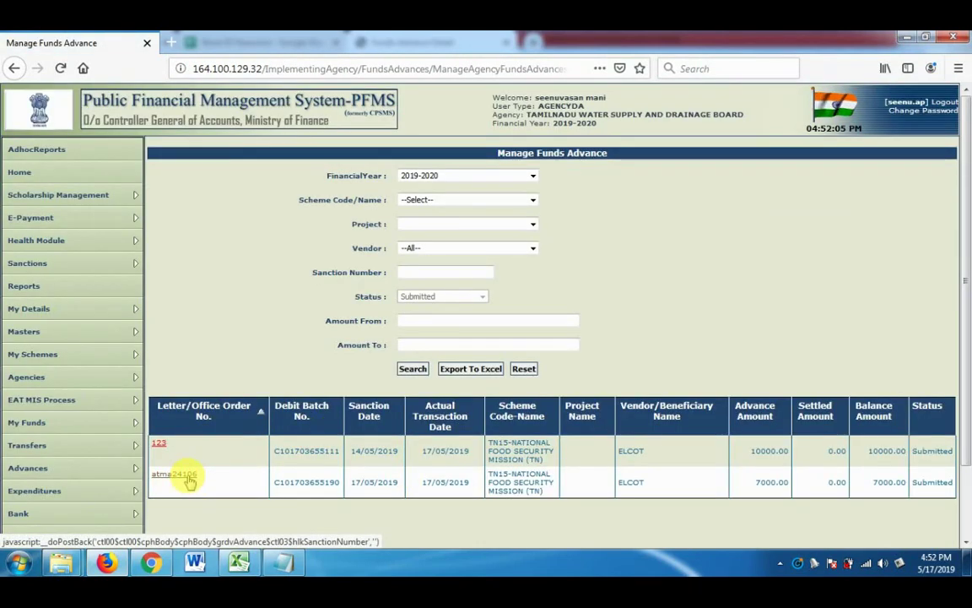
left_click(188, 478)
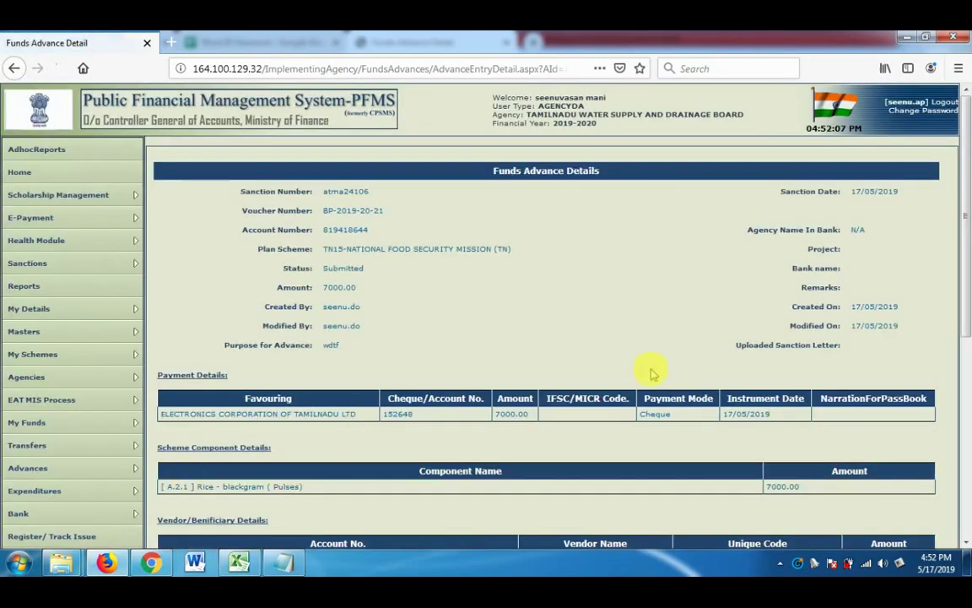
Approve the 7000 fund advance to ELCOT with the remark ok.
left_click(963, 445)
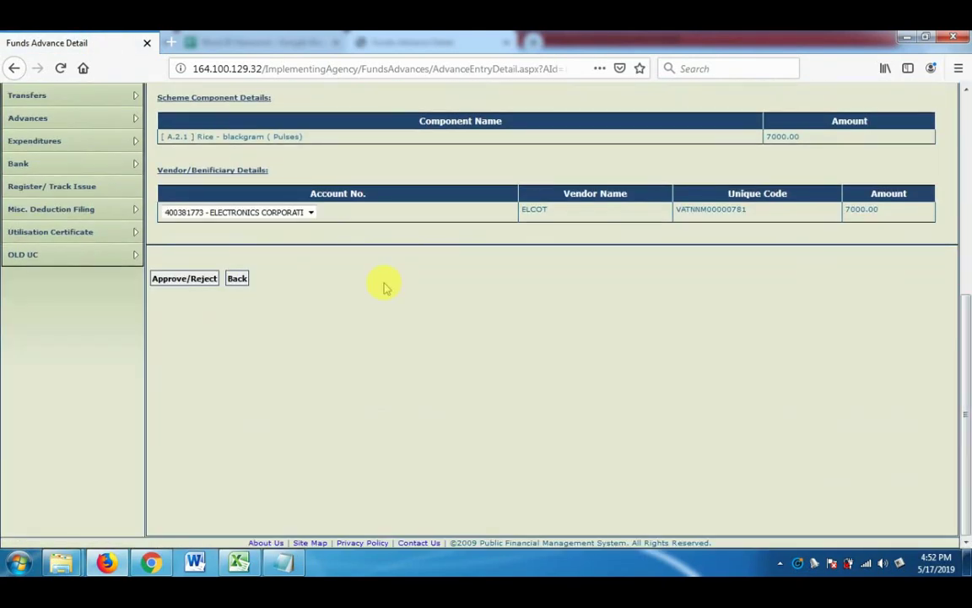
left_click(184, 280)
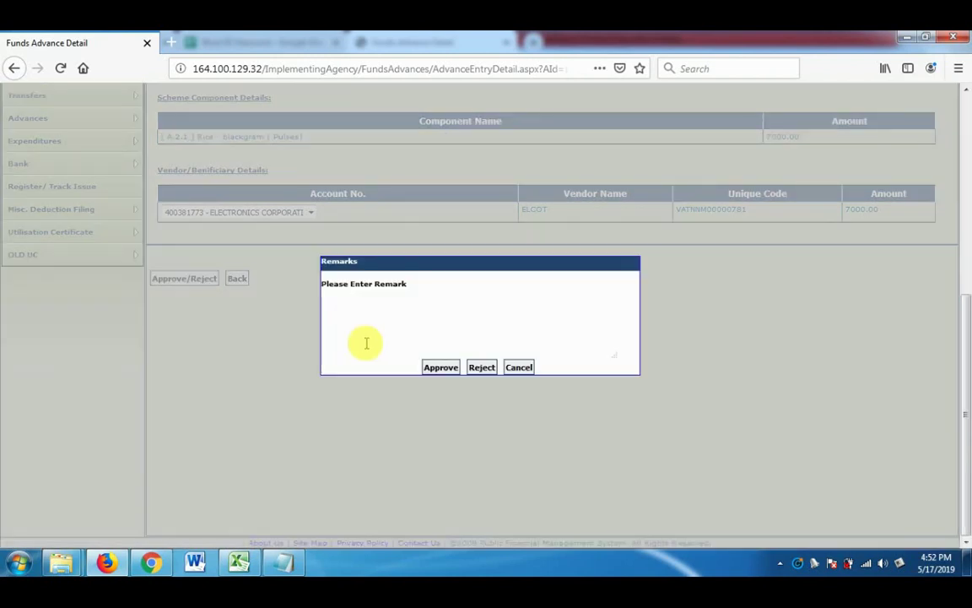
left_click(386, 339)
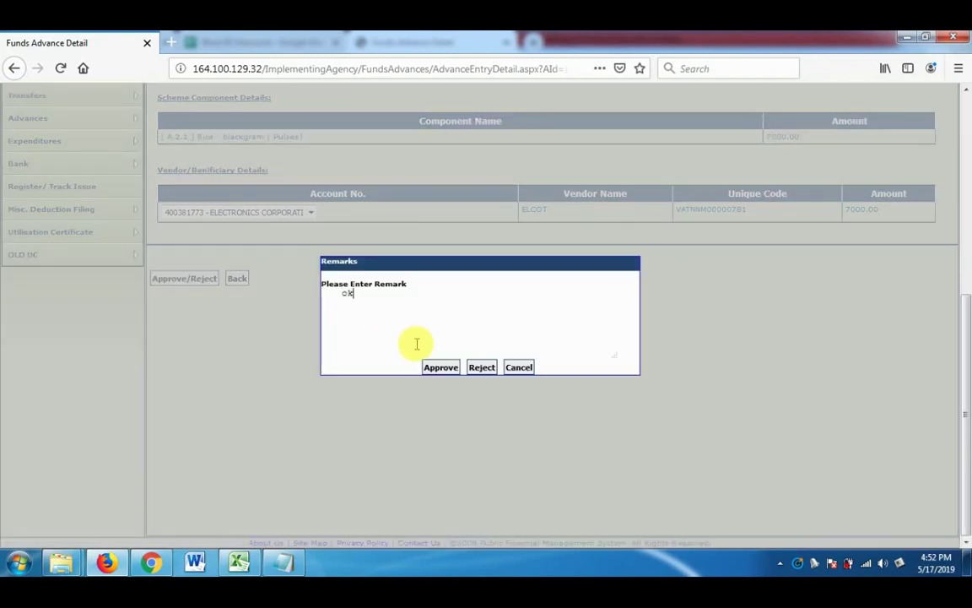
left_click(439, 368)
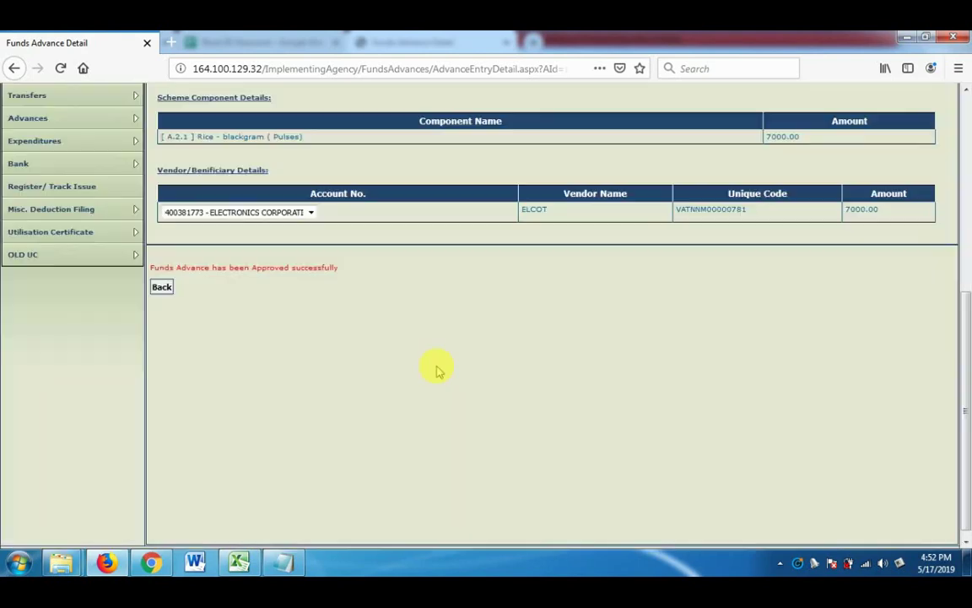
Switch to the data operator's session in Chrome and start a new settlement for the approved 7000 ELCOT advance from Advance Settlements.
left_click(151, 561)
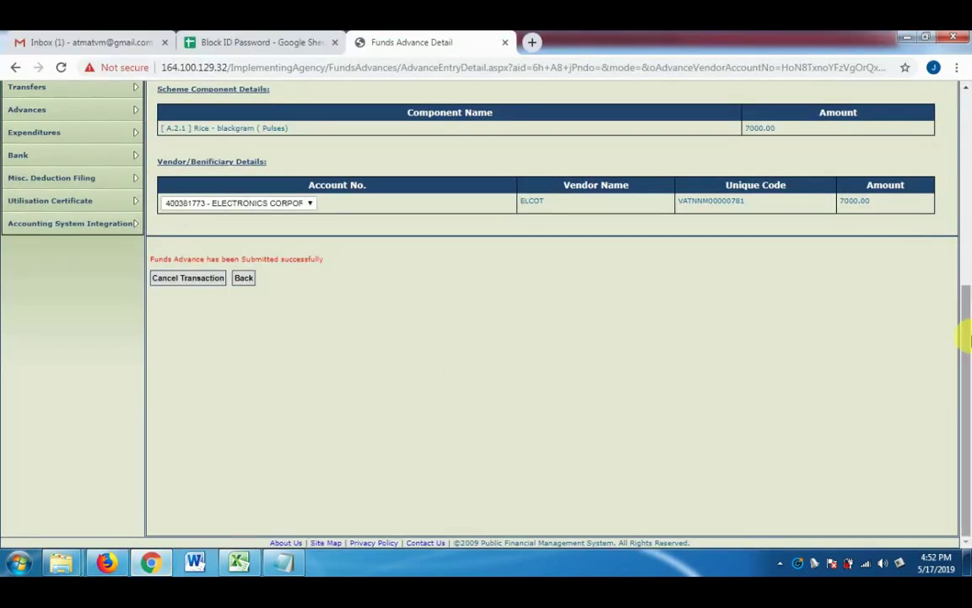
left_click_drag(962, 330, 968, 107)
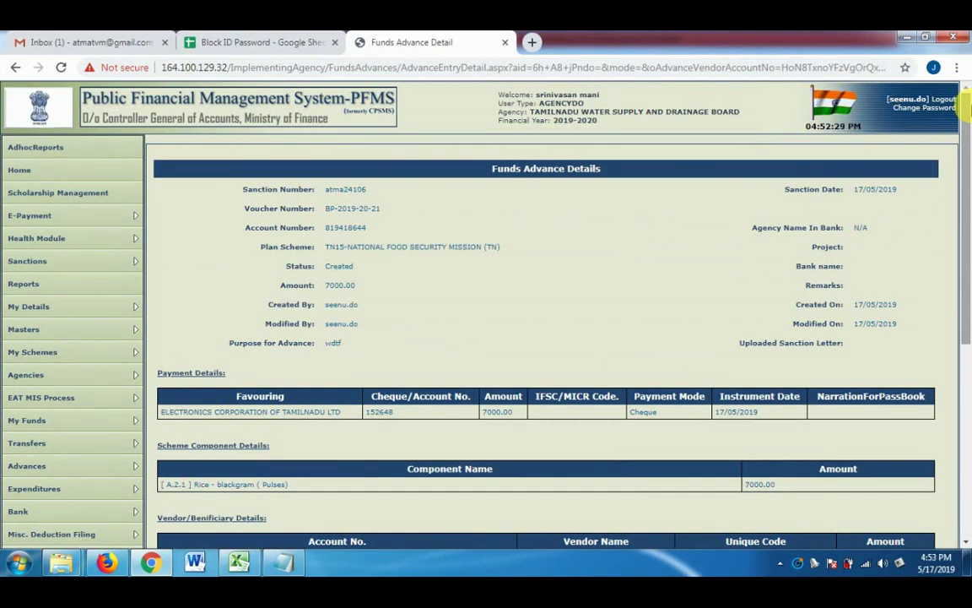
left_click_drag(965, 101, 964, 169)
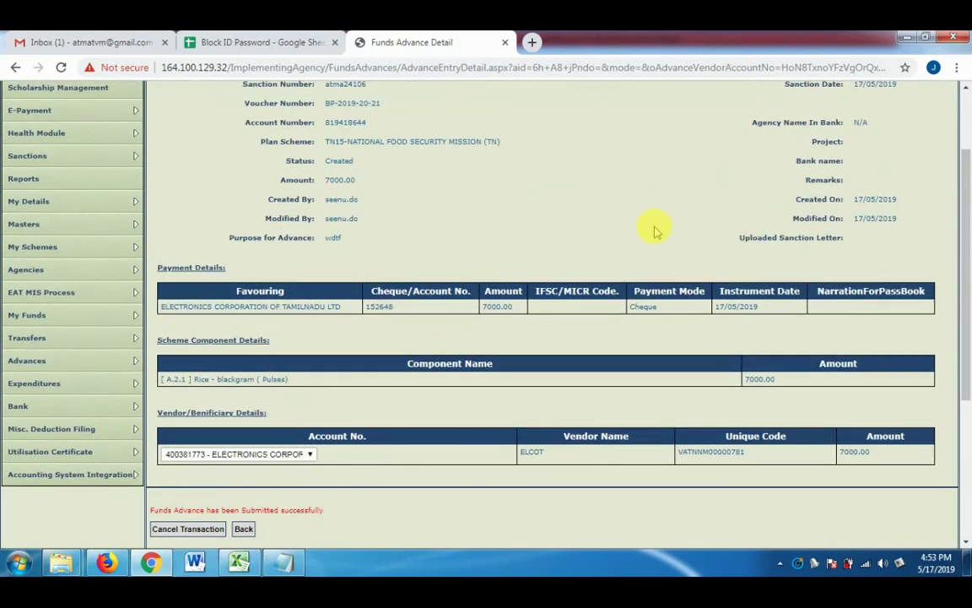
mouse_move(118, 367)
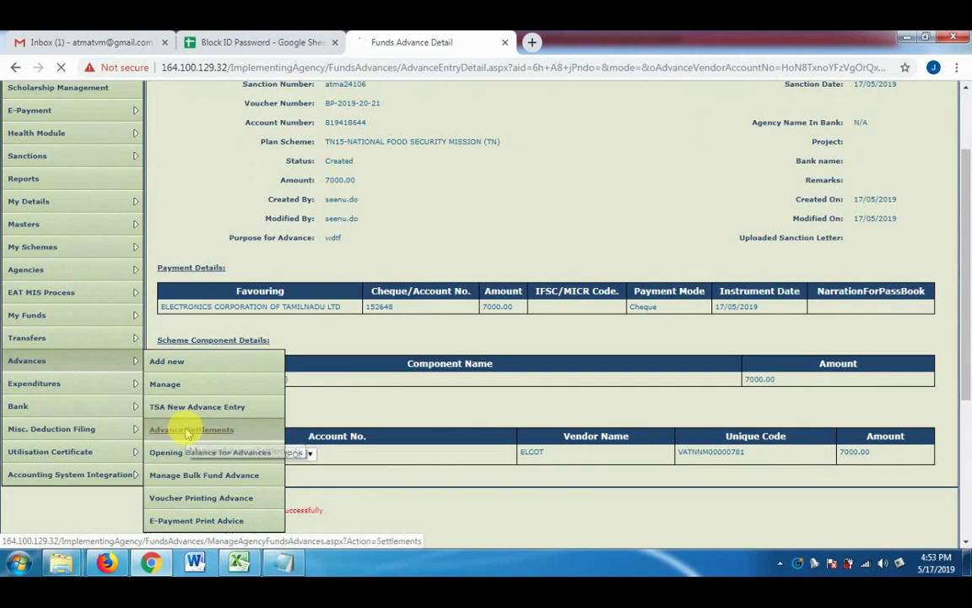
left_click(188, 431)
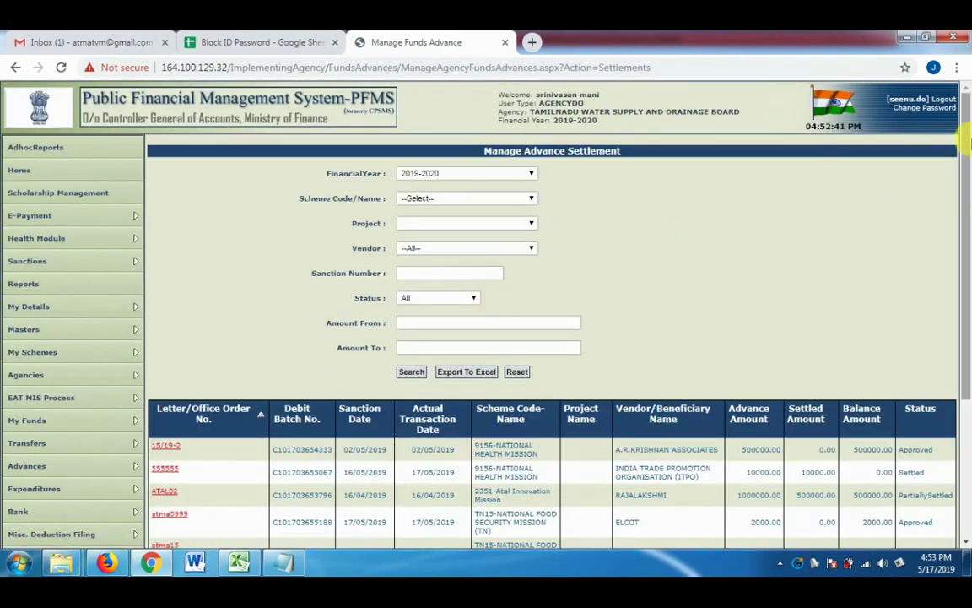
left_click_drag(967, 135, 968, 270)
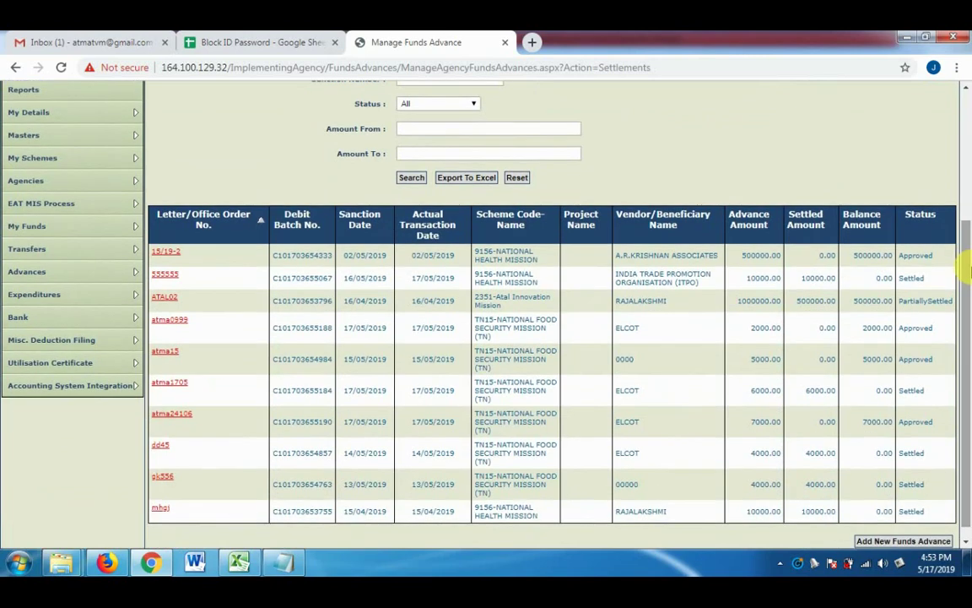
left_click(188, 417)
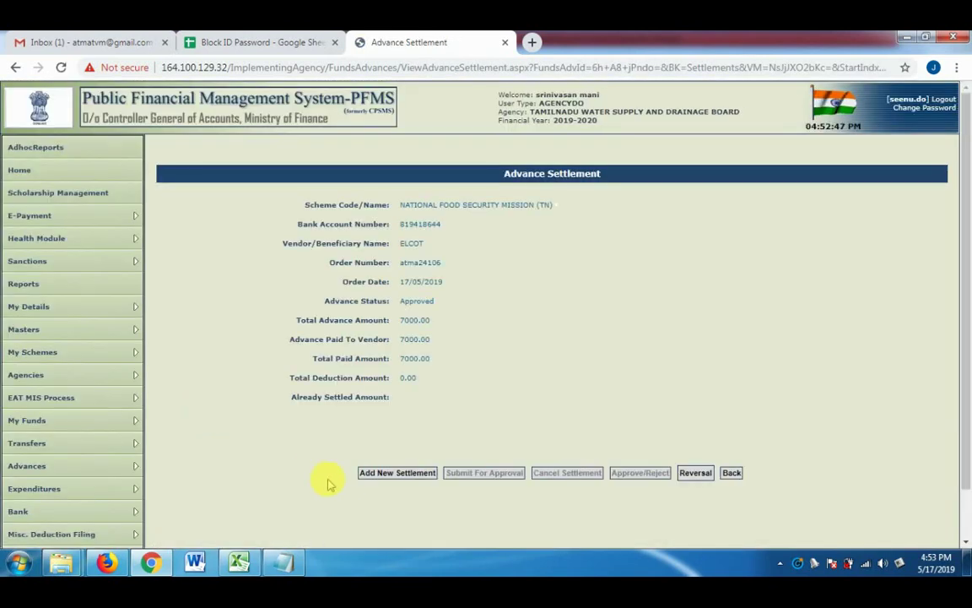
left_click(374, 475)
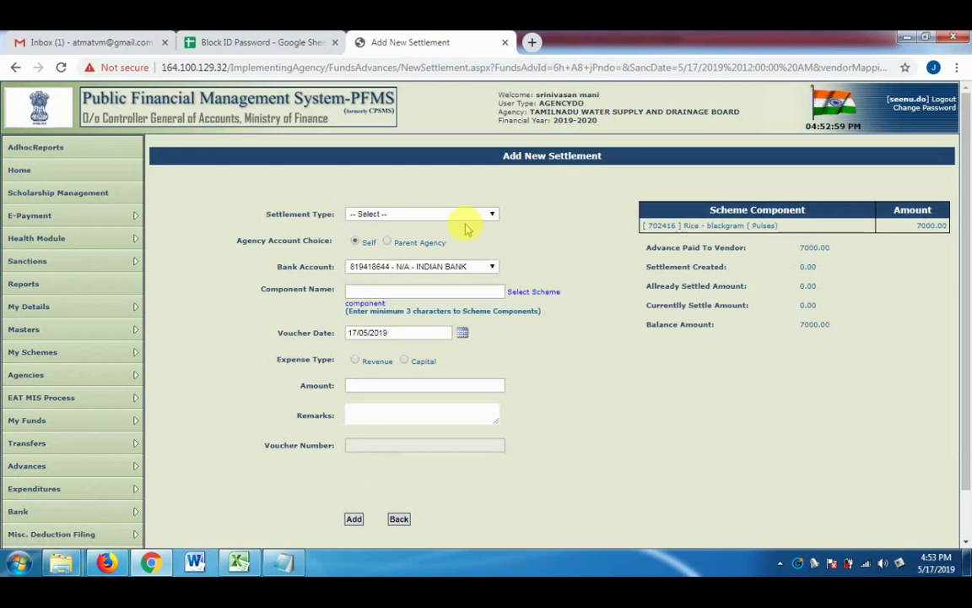
Set the settlement type to Expenditure and choose the agency's Indian Bank account.
left_click(460, 216)
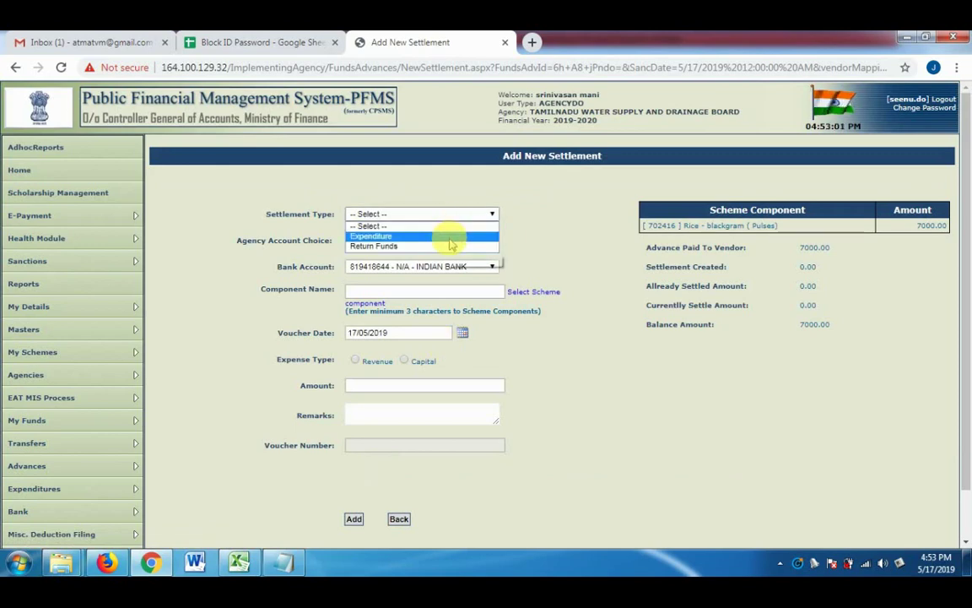
left_click(450, 238)
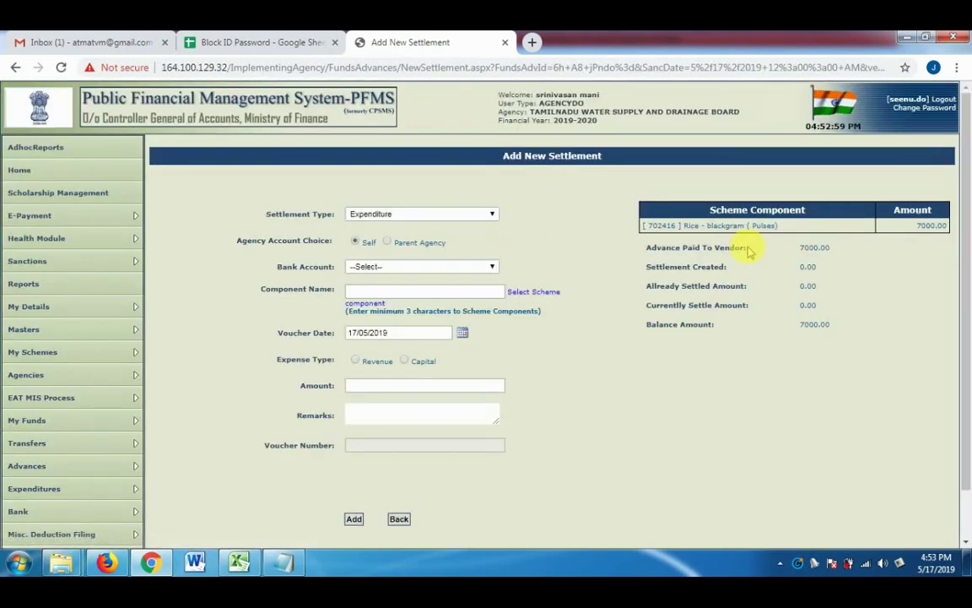
left_click(489, 267)
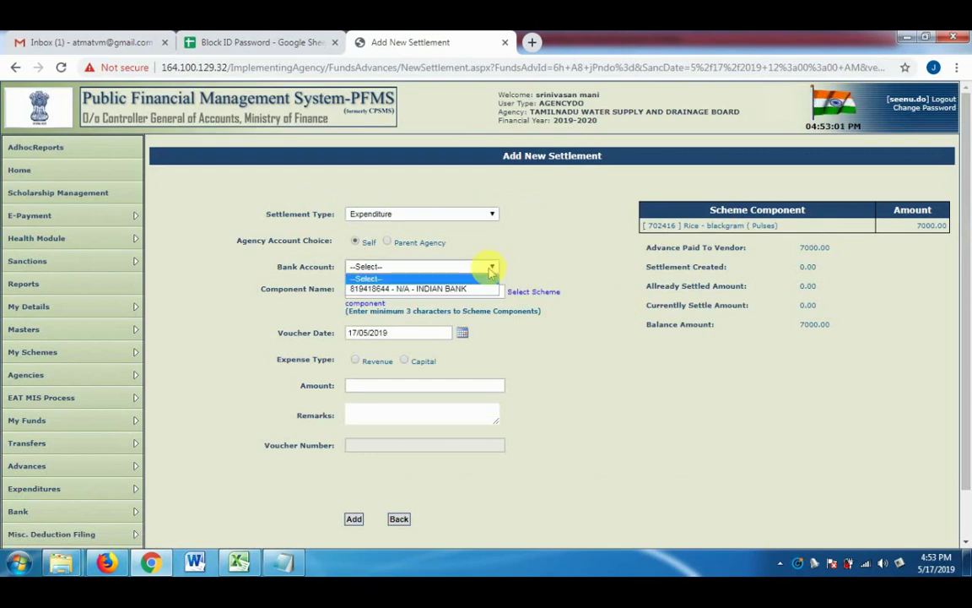
left_click(475, 289)
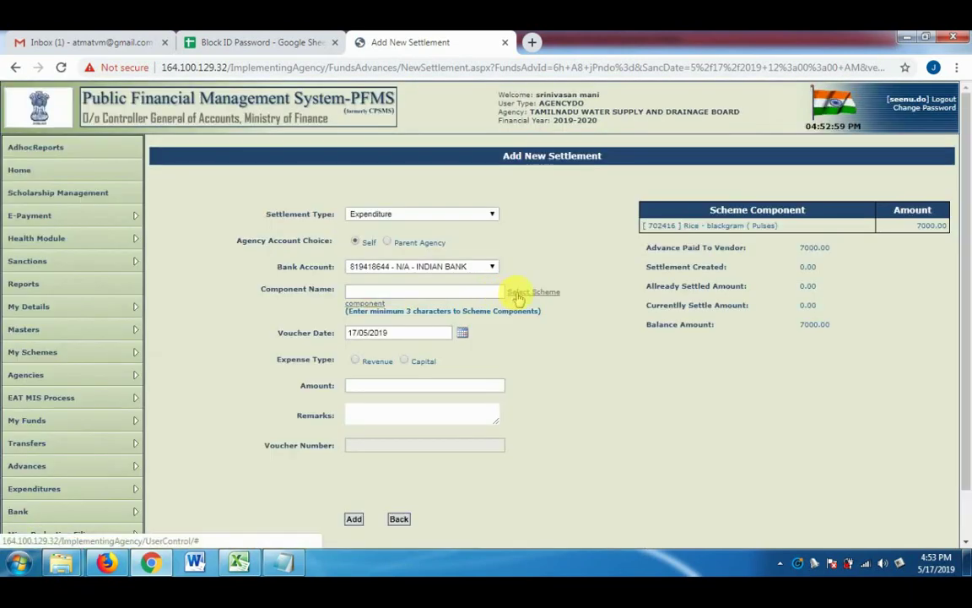
Choose the scheme component [A.2.1] Rice - blackgram (Pulses) and set the expense type to Revenue with an amount of 6000.
left_click(517, 291)
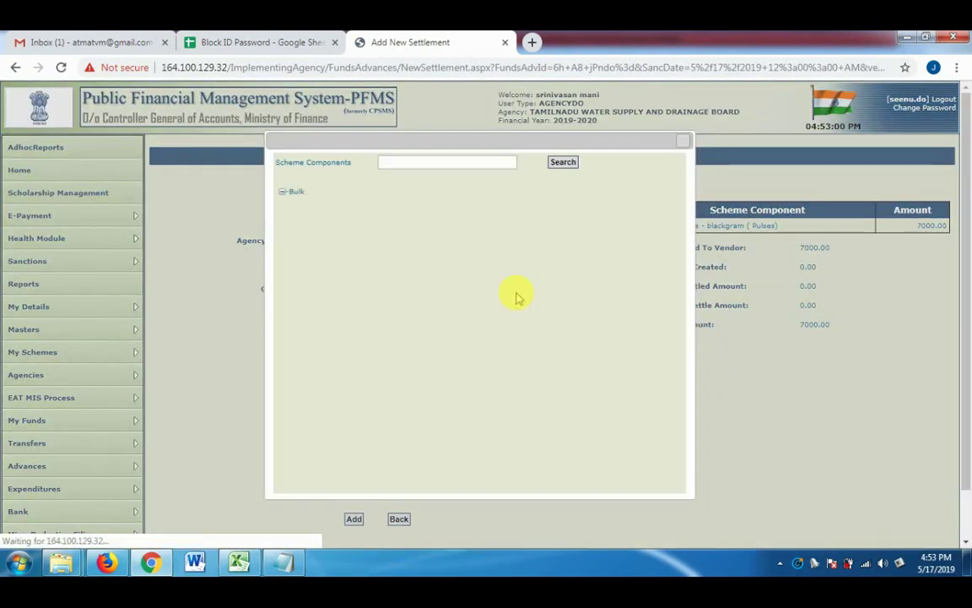
left_click(298, 207)
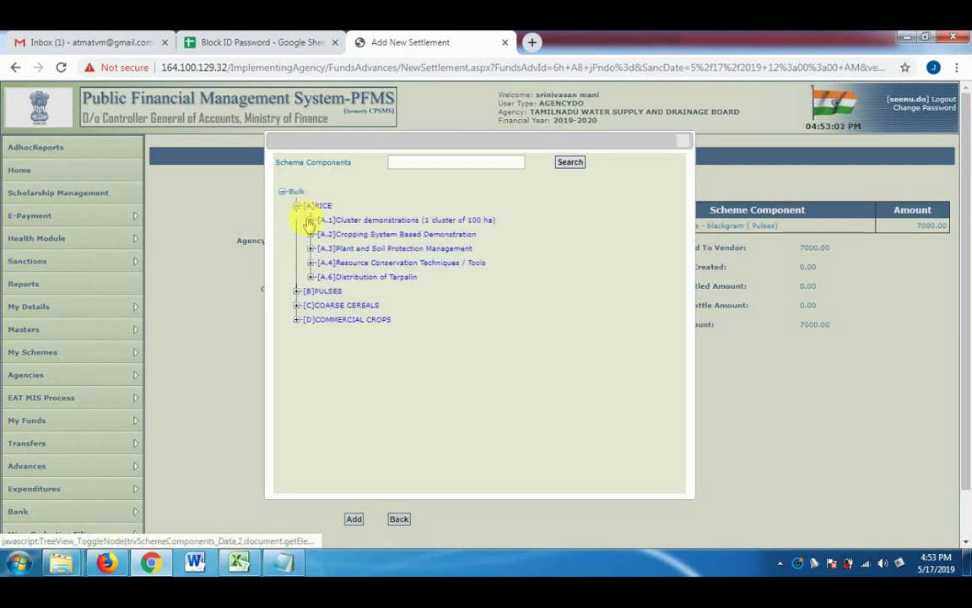
left_click(308, 234)
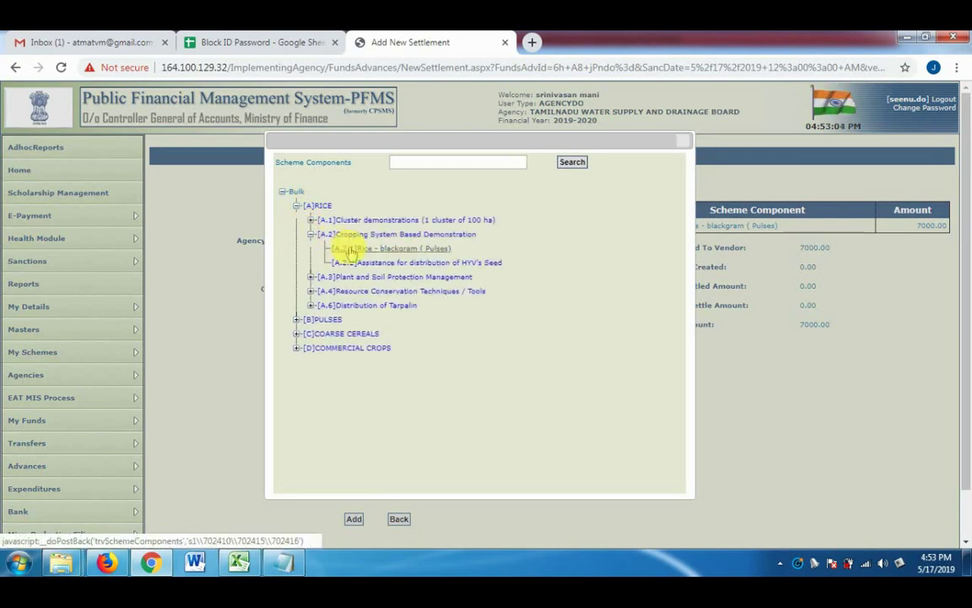
left_click(350, 248)
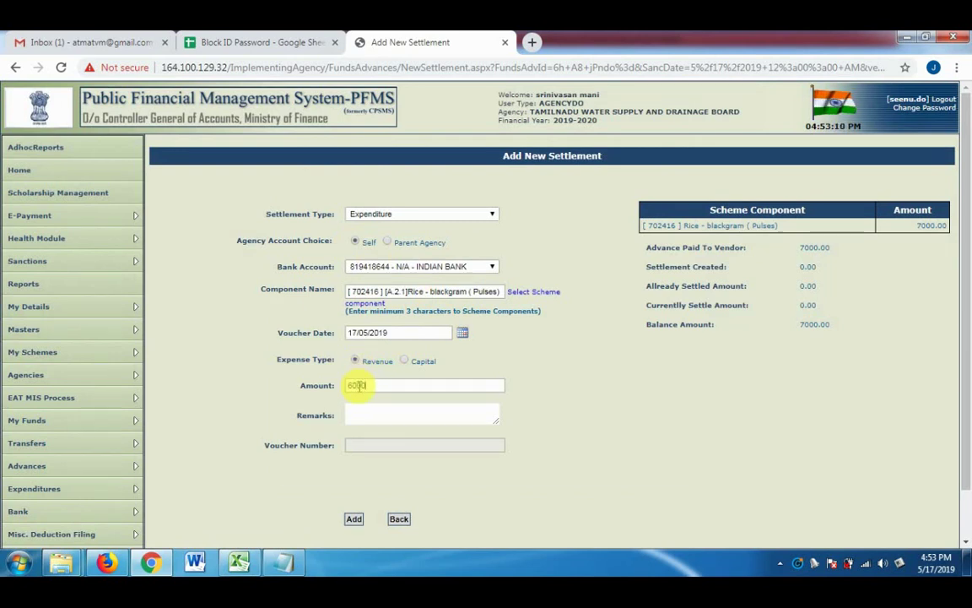
Add the settlement entry with the remark tfr, mark it and save the settlement.
left_click(358, 413)
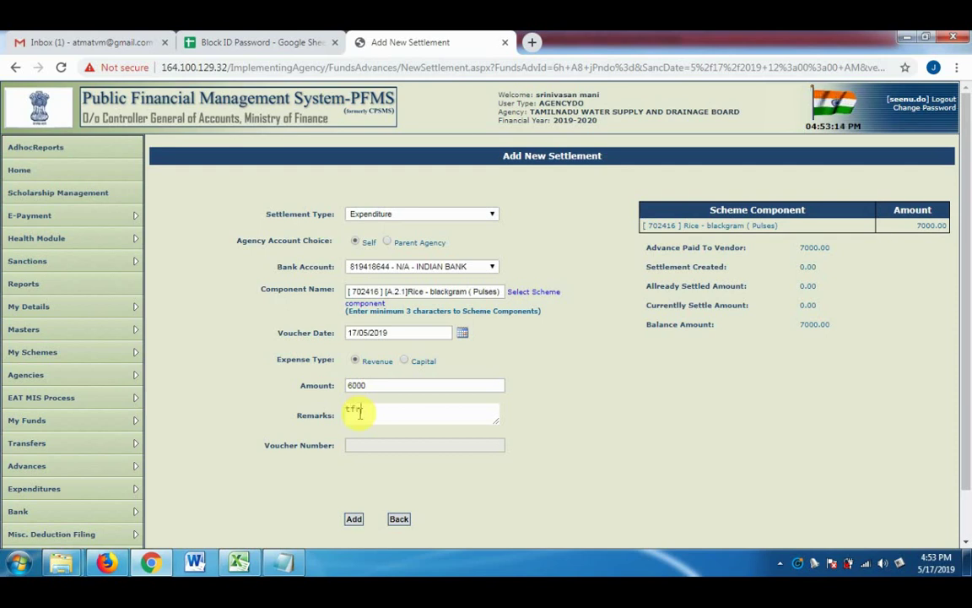
scroll(965, 410, "down", 1)
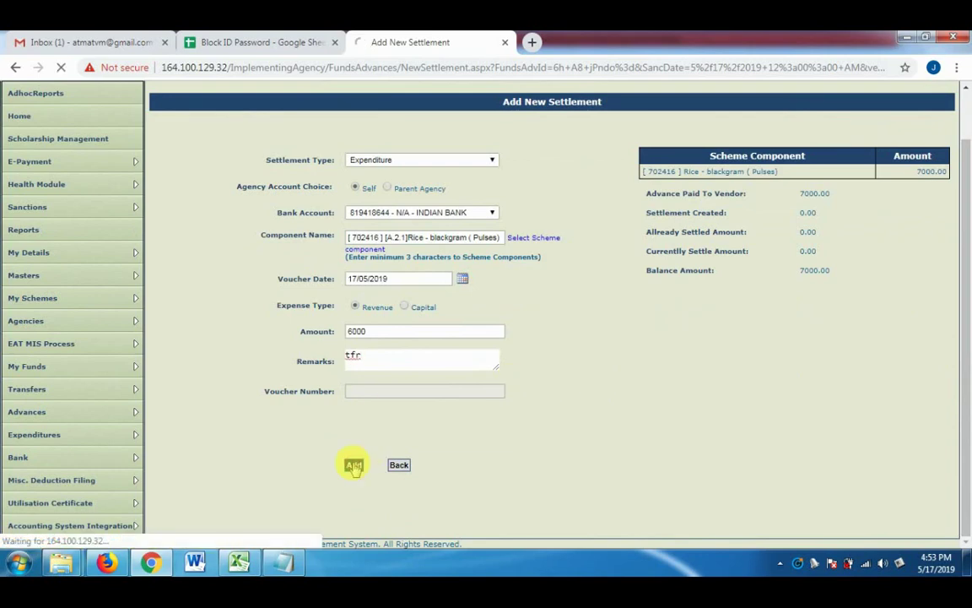
scroll(544, 437, "down", 2)
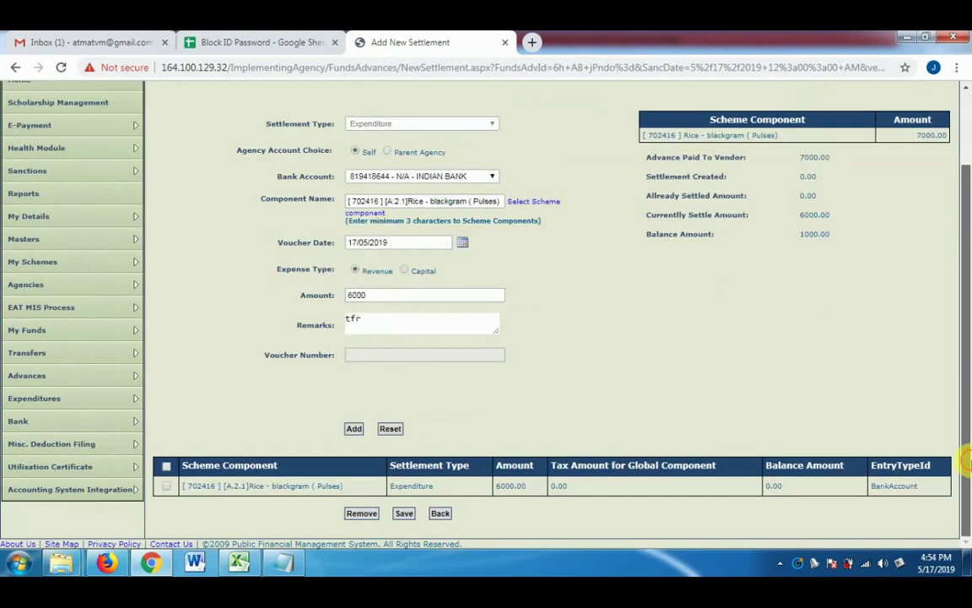
left_click(167, 465)
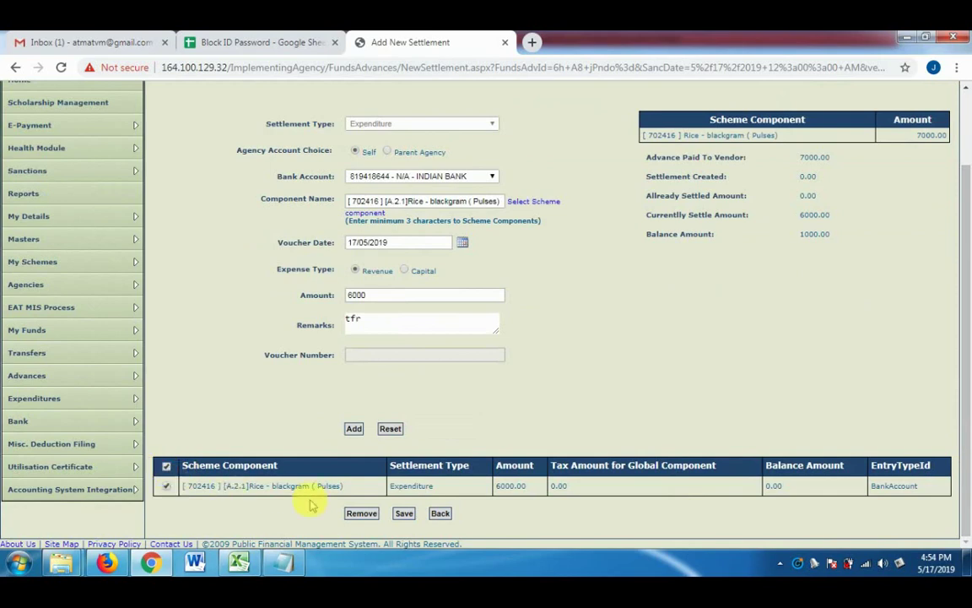
left_click(403, 514)
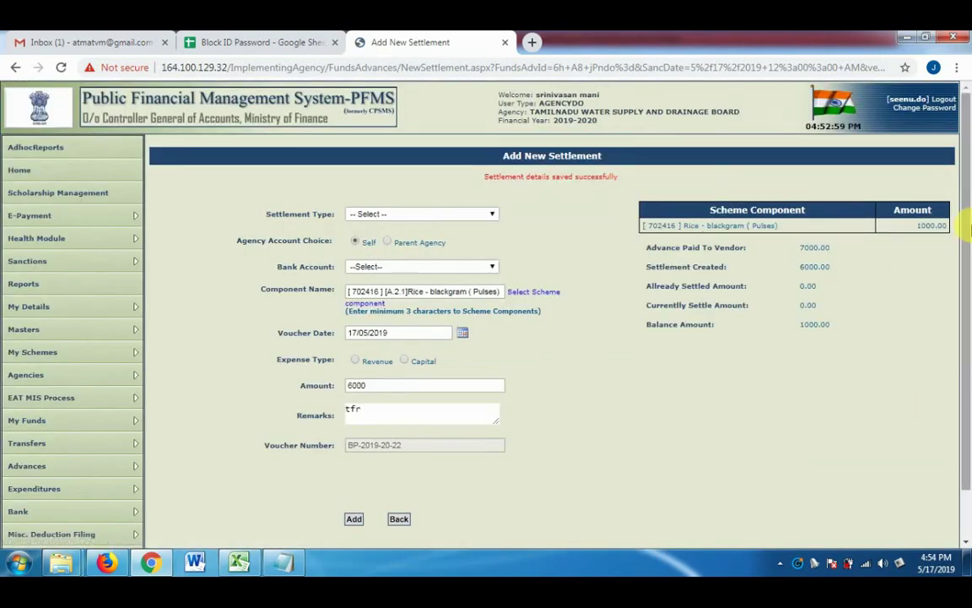
Reopen the 7000 ELCOT advance from Advance Settlements and submit its 6000 settlement for approval.
scroll(962, 337, "down", 2)
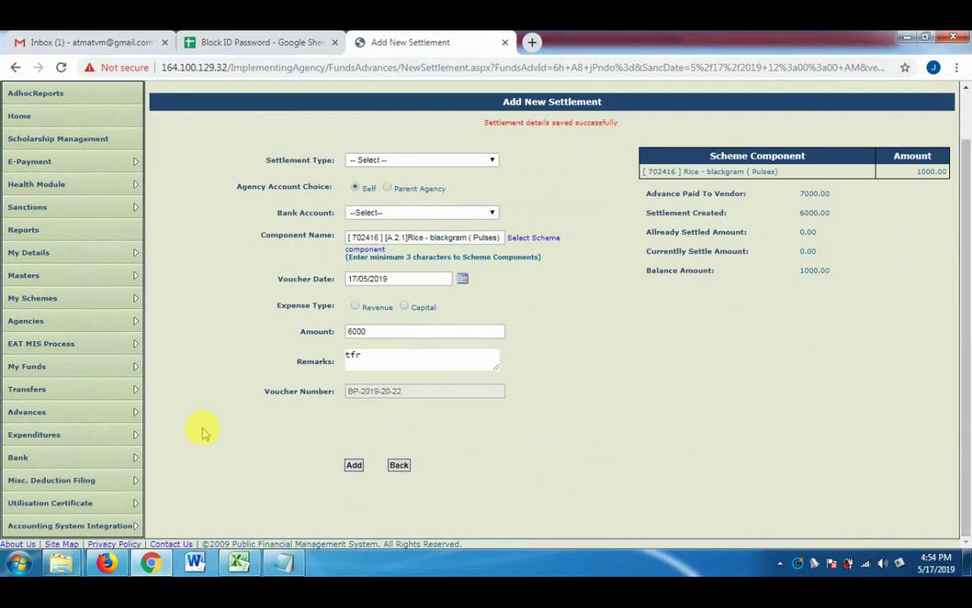
mouse_move(135, 414)
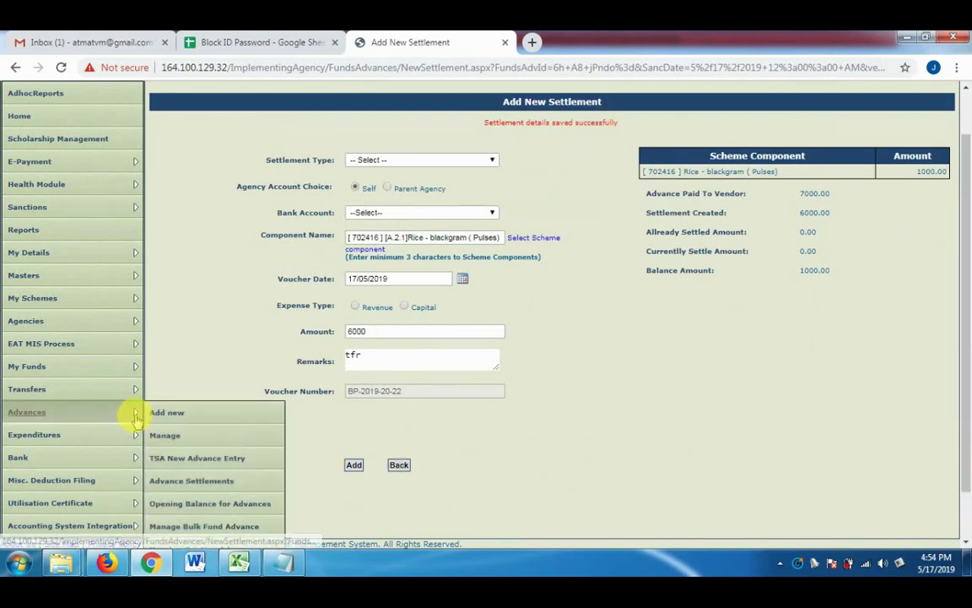
left_click(176, 485)
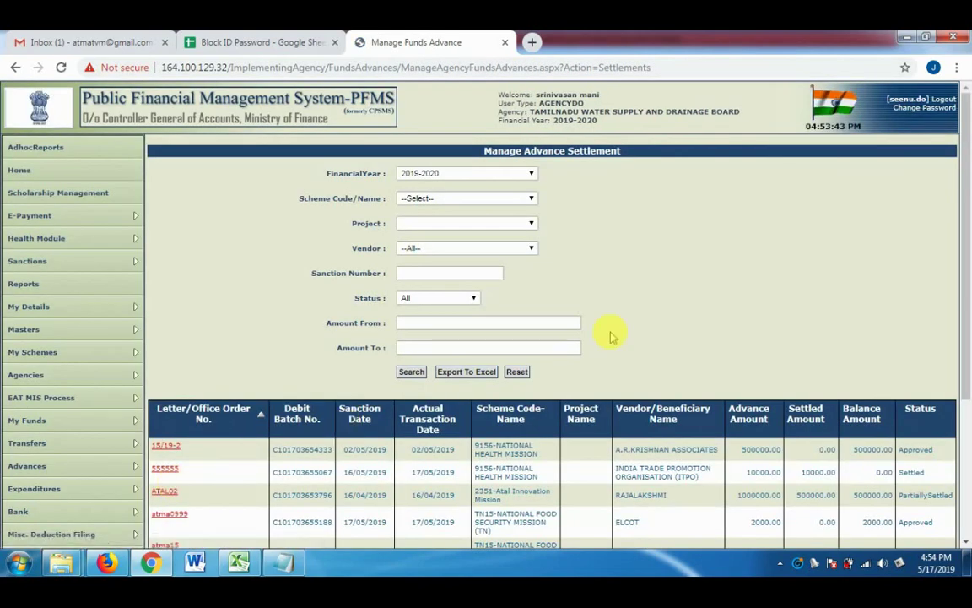
scroll(939, 227, "down", 3)
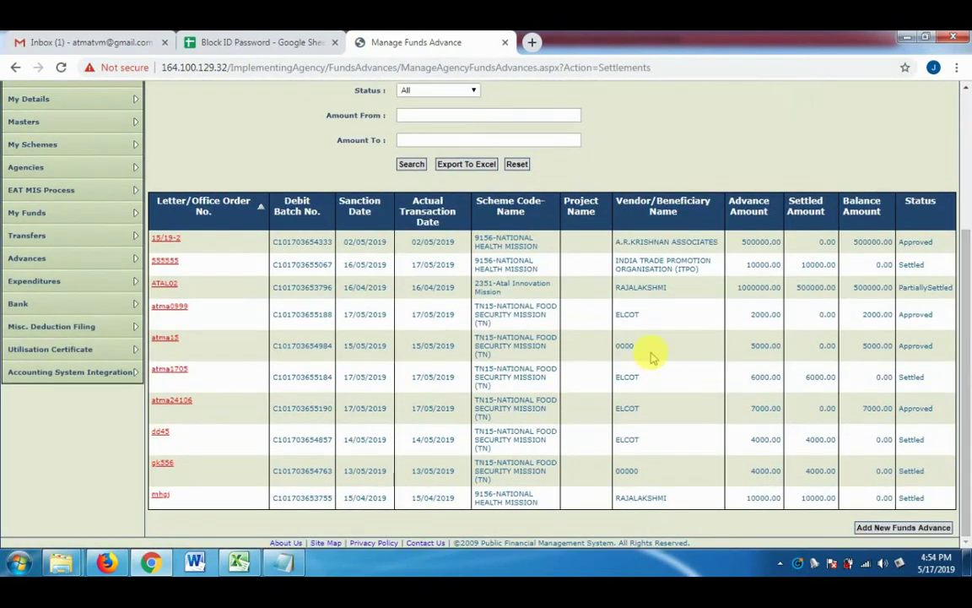
left_click(170, 400)
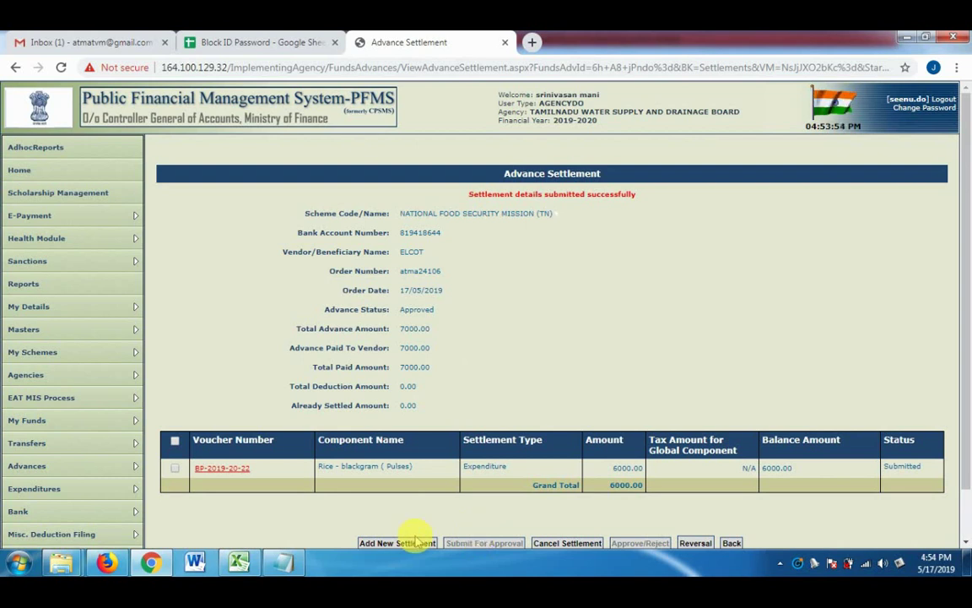
Switch to the approver's session in Firefox and open the 7000 ELCOT advance from Advance Settlements.
left_click(107, 562)
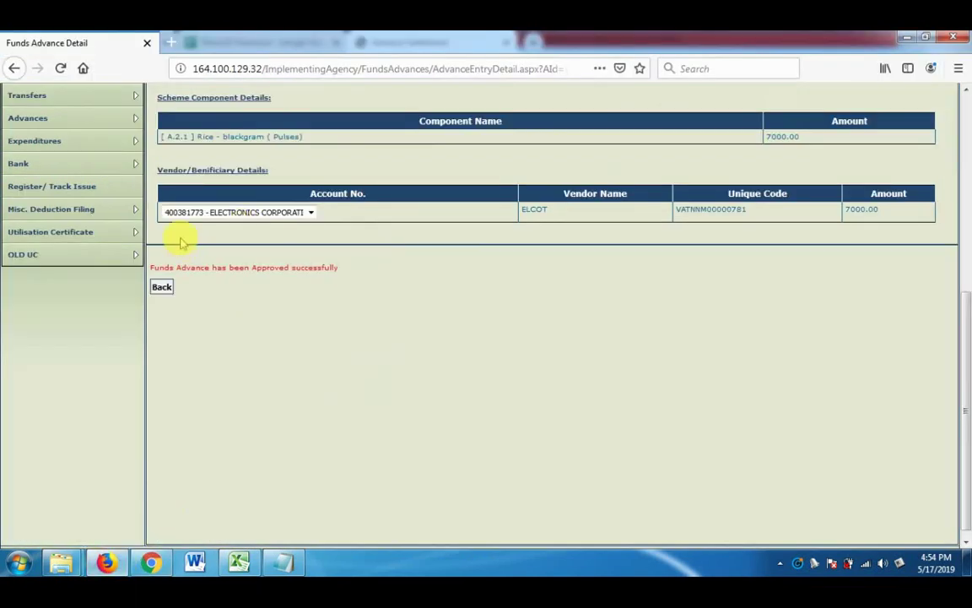
mouse_move(98, 119)
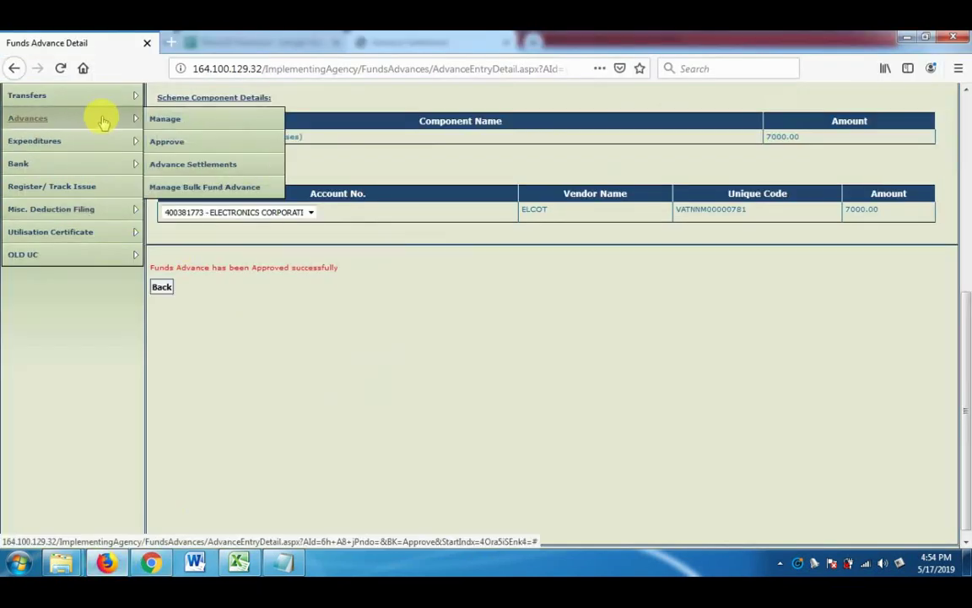
left_click(162, 141)
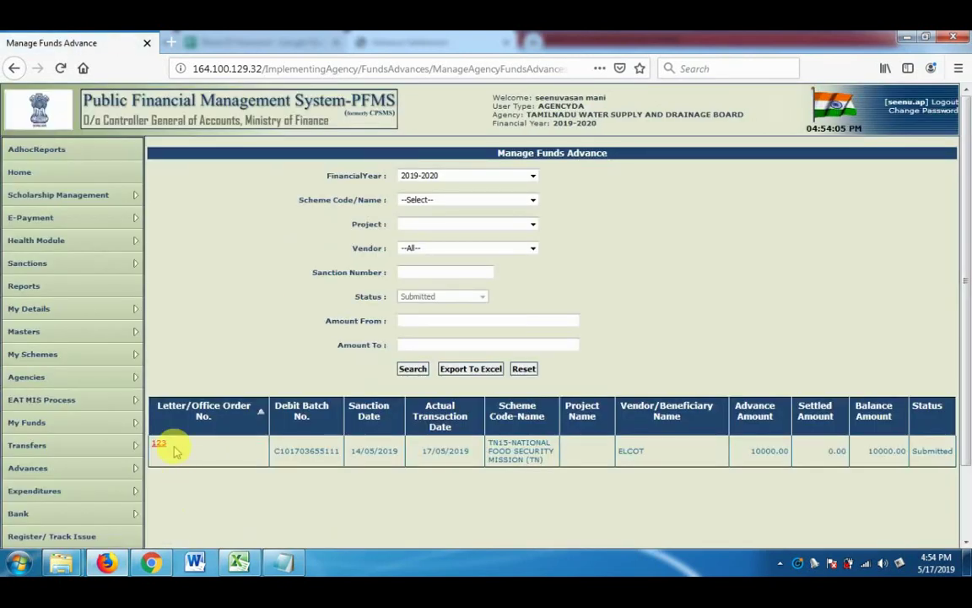
mouse_move(124, 465)
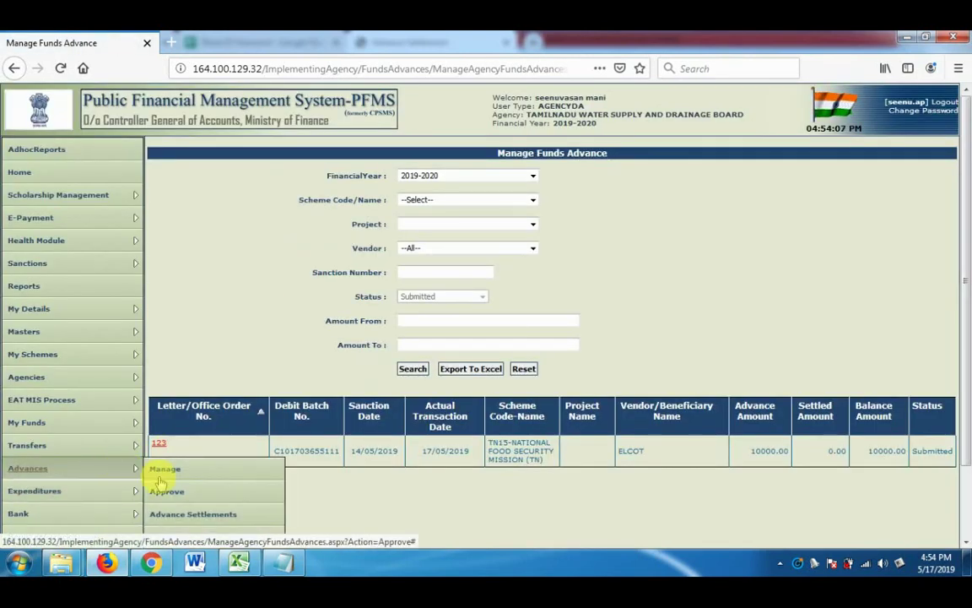
left_click(166, 514)
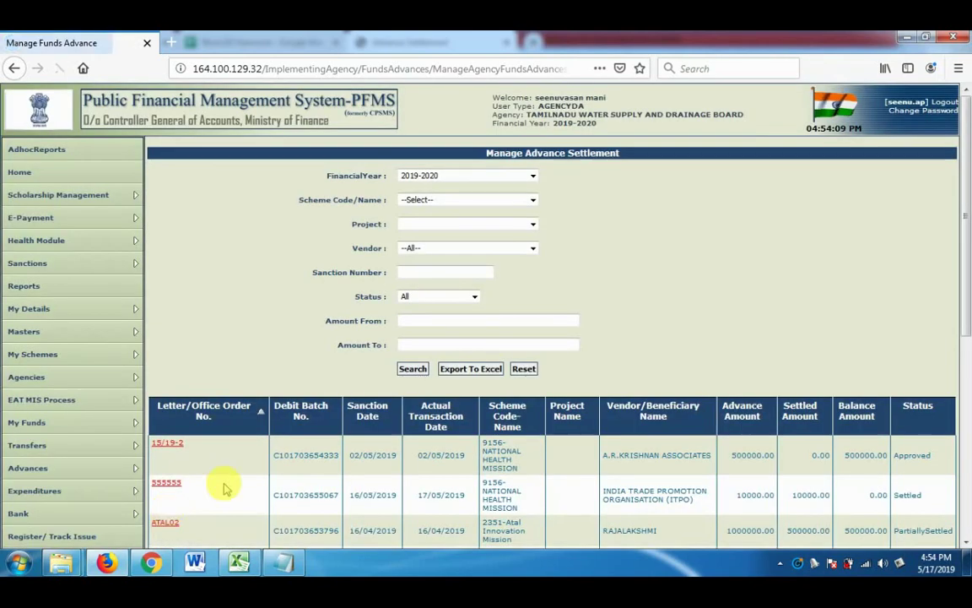
left_click_drag(965, 245, 965, 411)
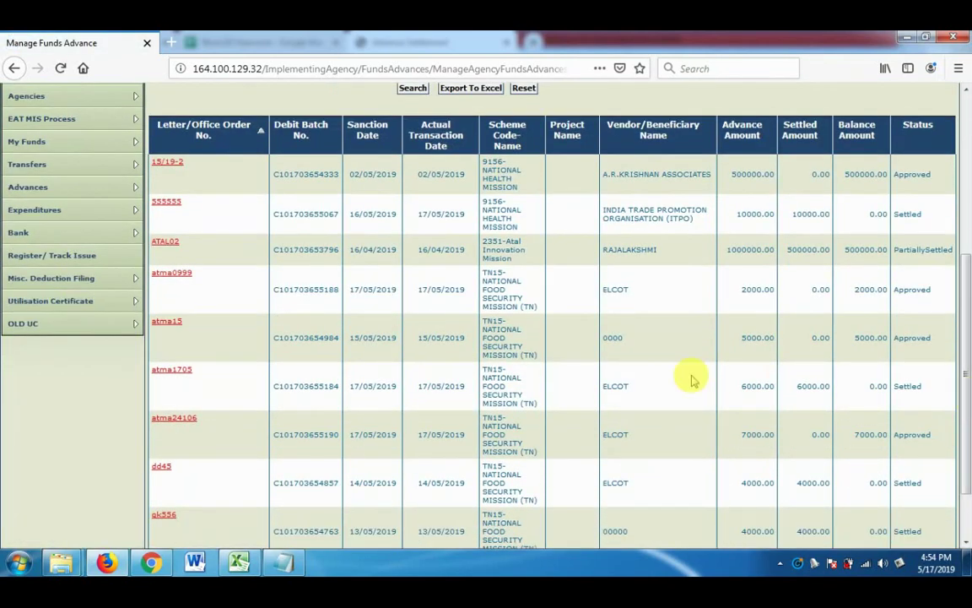
left_click(173, 420)
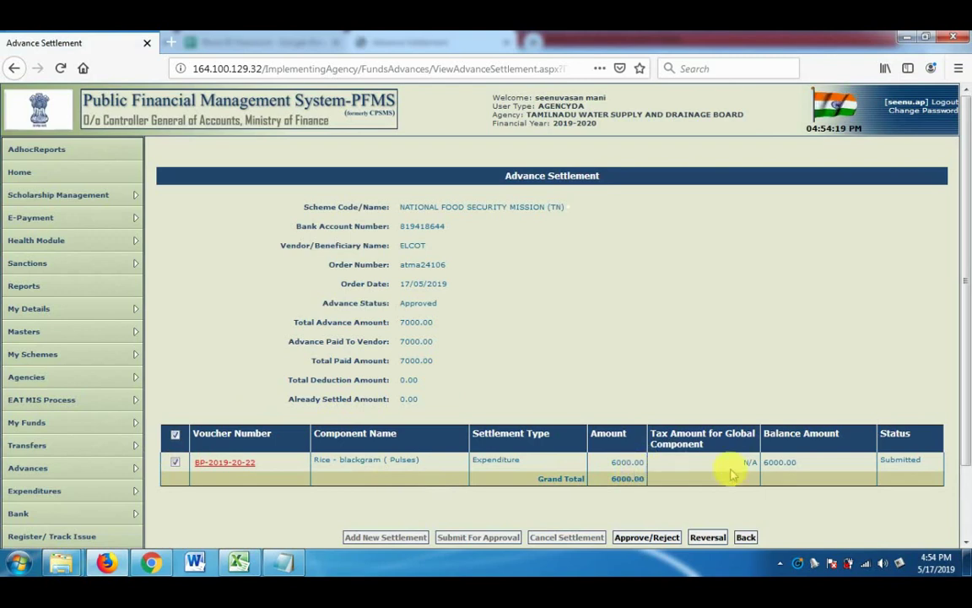
Approve the submitted 6000 expenditure settlement of the ELCOT advance.
left_click_drag(965, 332, 965, 452)
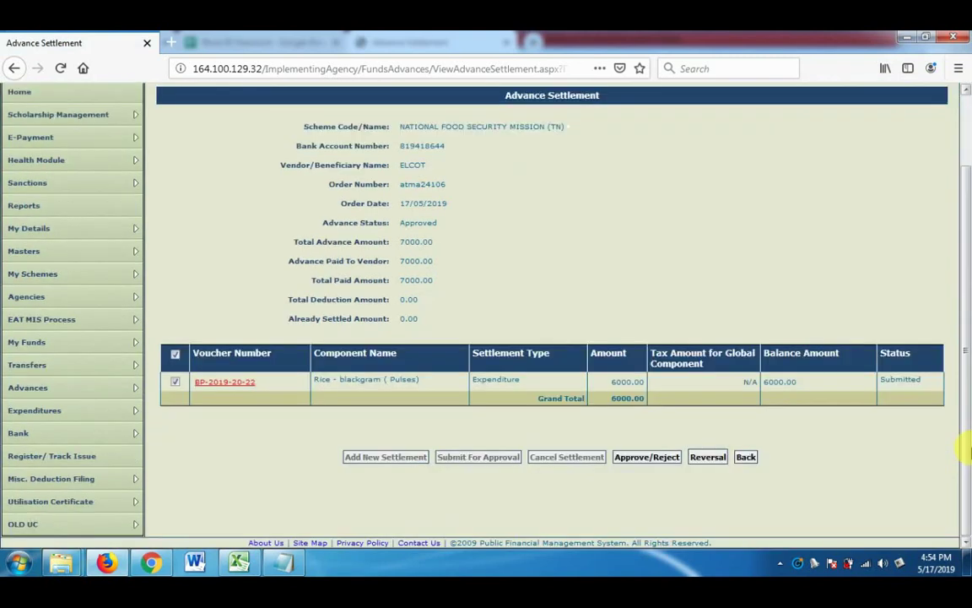
left_click(637, 459)
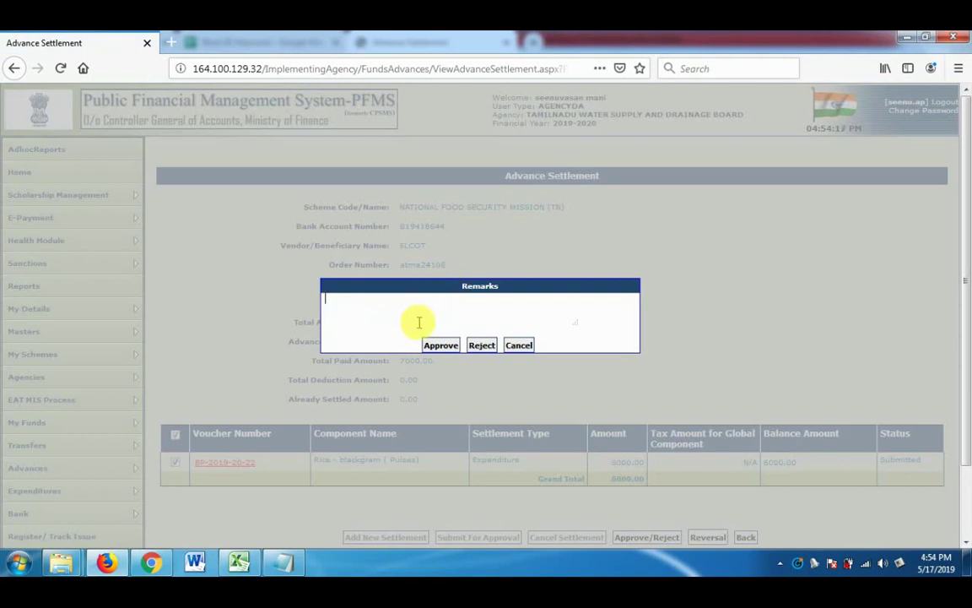
left_click(440, 345)
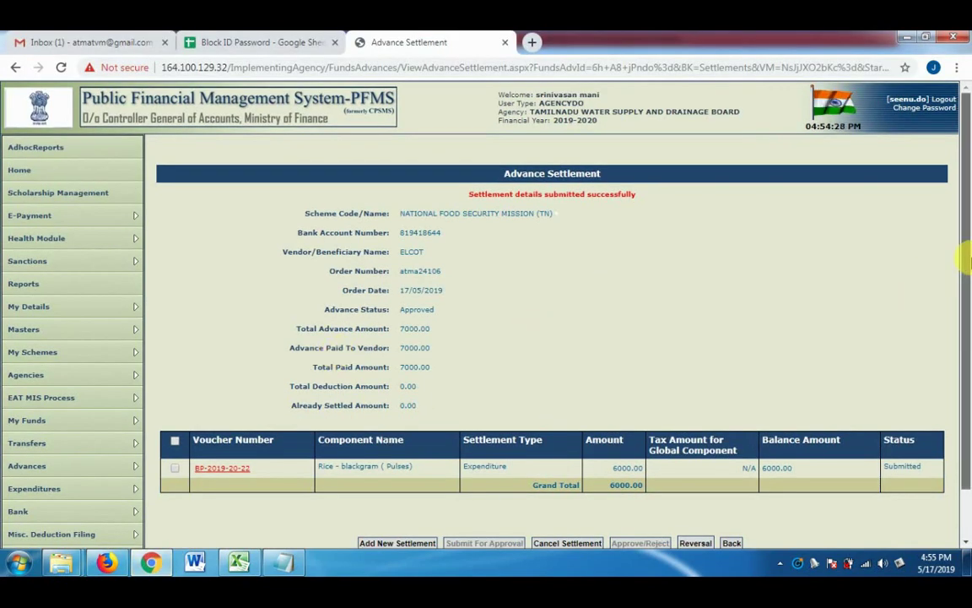
In the Chrome session, reopen the 7000 ELCOT advance from Advance Settlements and start a new settlement for its balance.
scroll(963, 327, "down", 1)
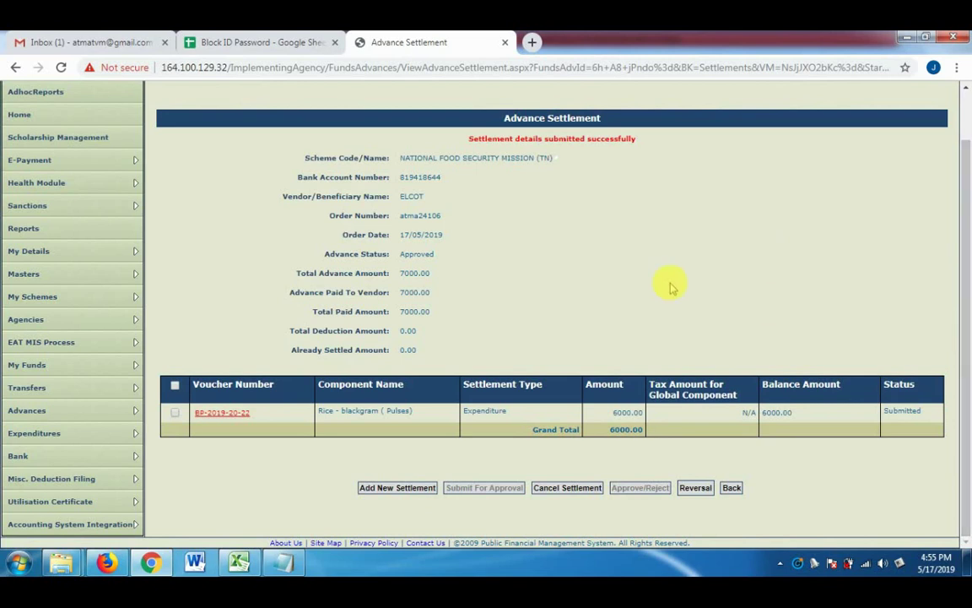
mouse_move(130, 409)
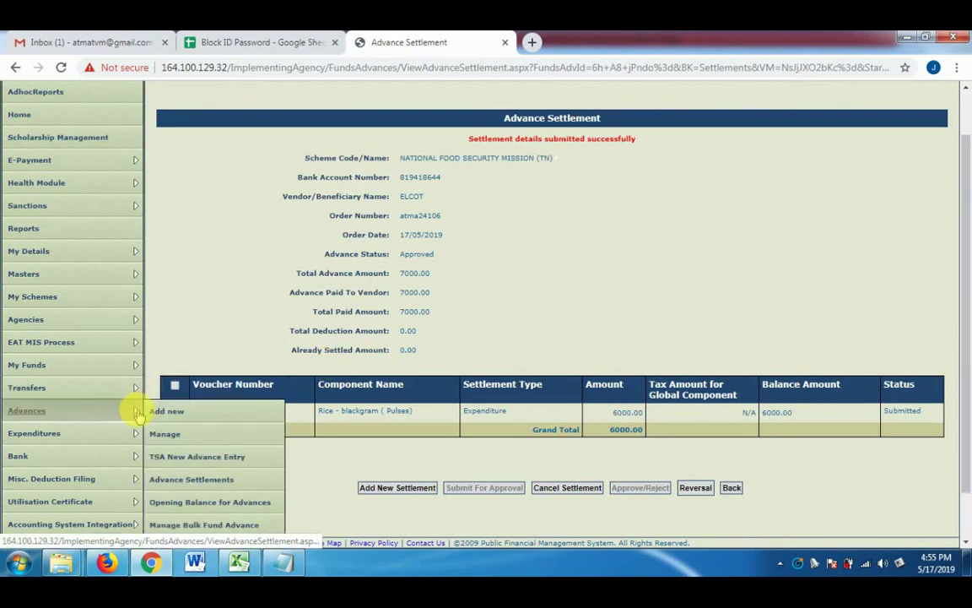
left_click(163, 480)
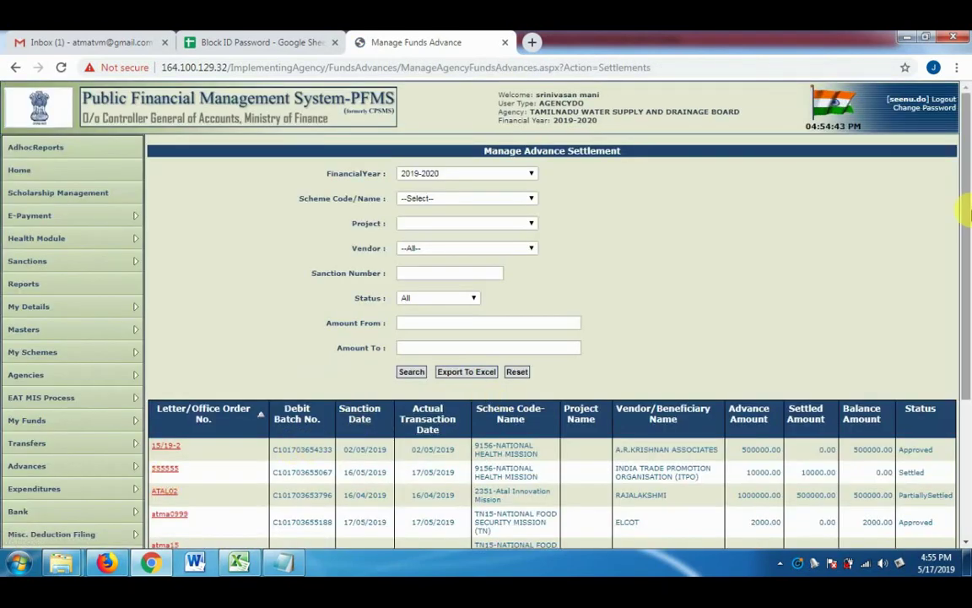
left_click_drag(962, 211, 965, 379)
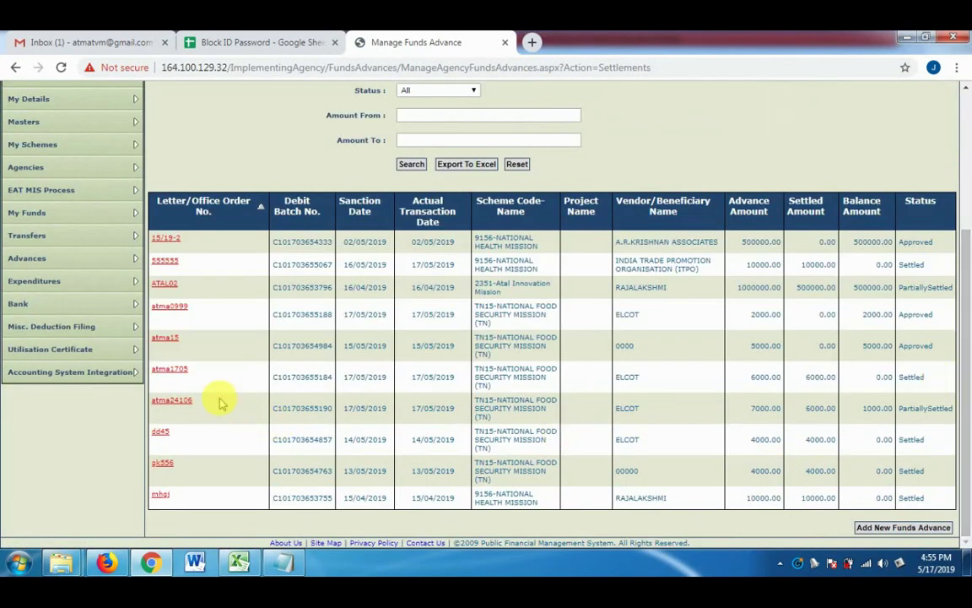
left_click(188, 400)
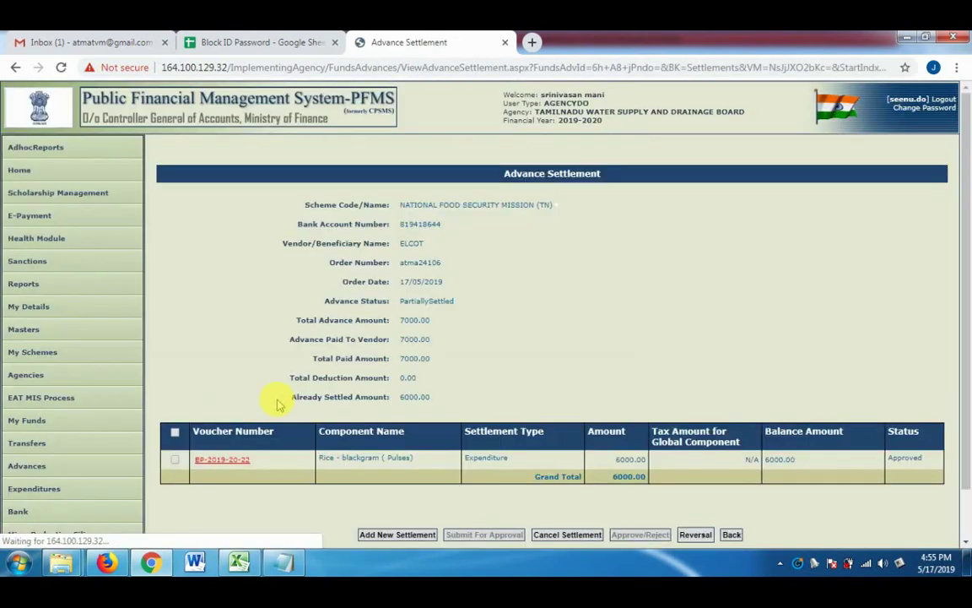
left_click_drag(967, 319, 966, 371)
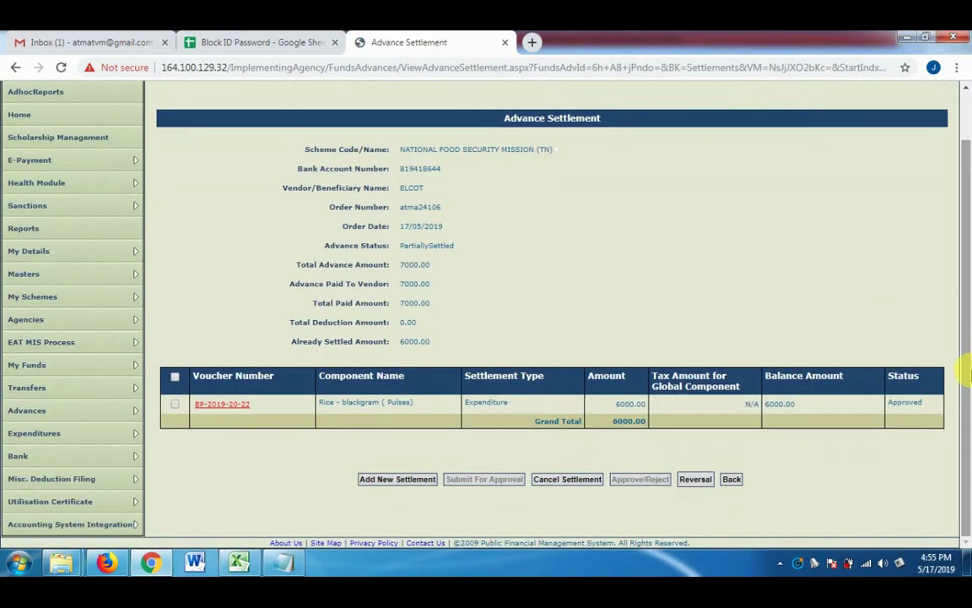
left_click(393, 480)
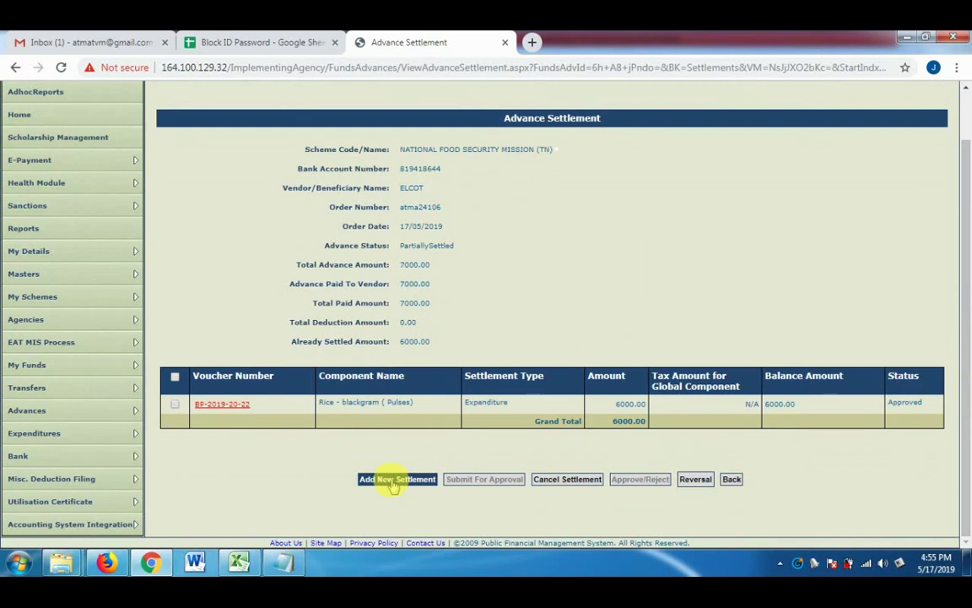
left_click(393, 482)
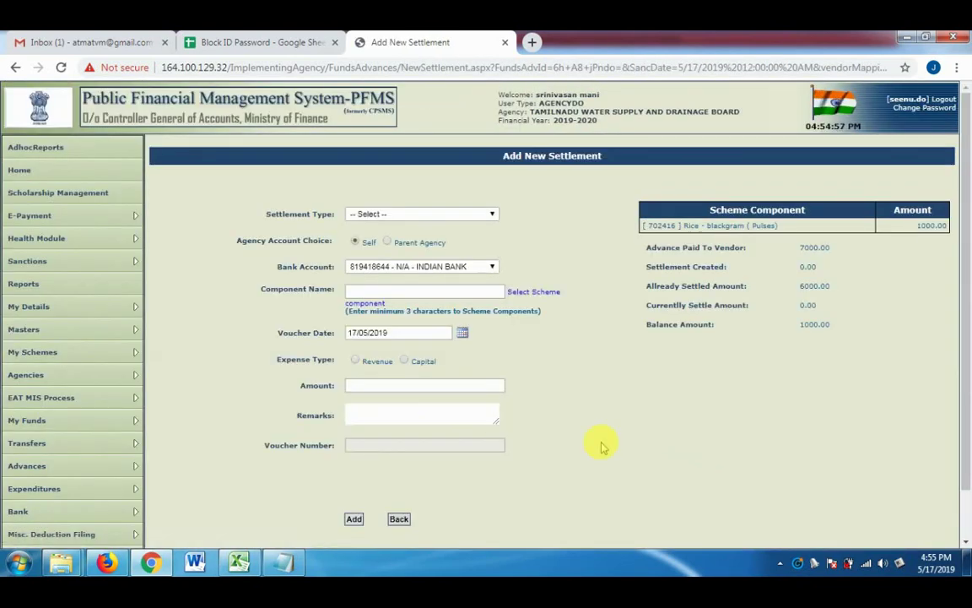
left_click_drag(644, 329, 844, 324)
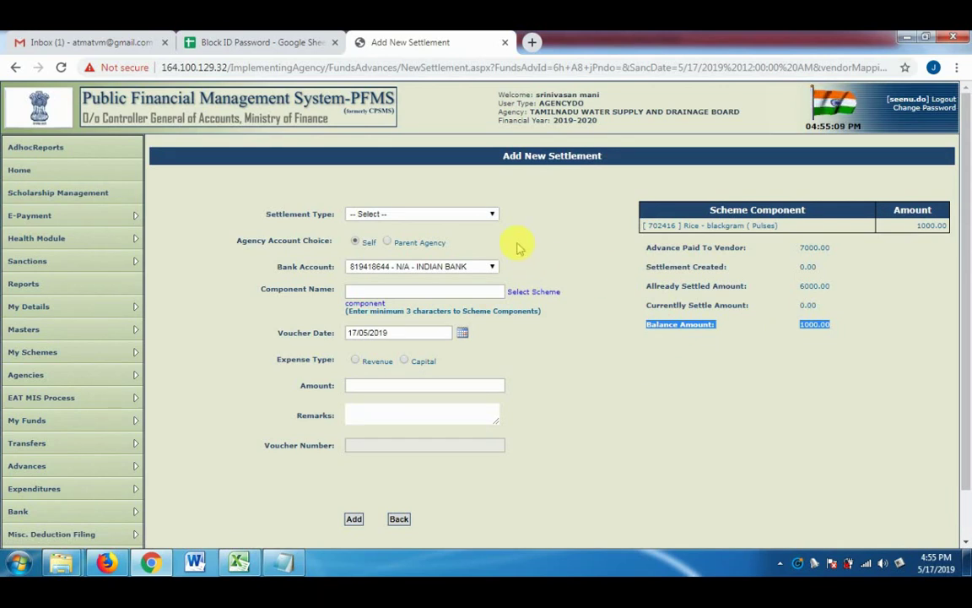
Set the settlement type to Return Funds, choose the agency's Indian Bank account and set the instrument type to Cheque.
left_click(492, 214)
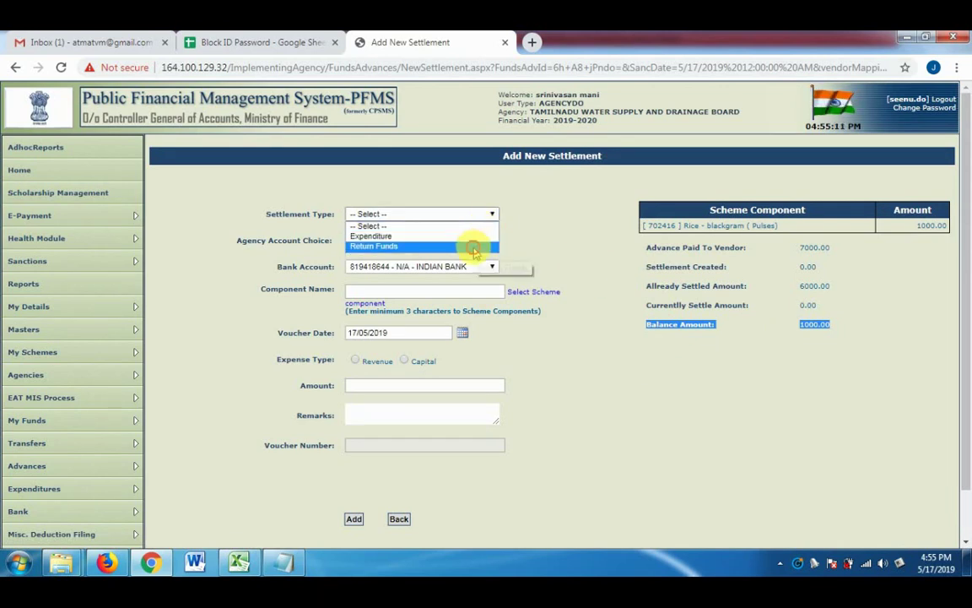
left_click(474, 246)
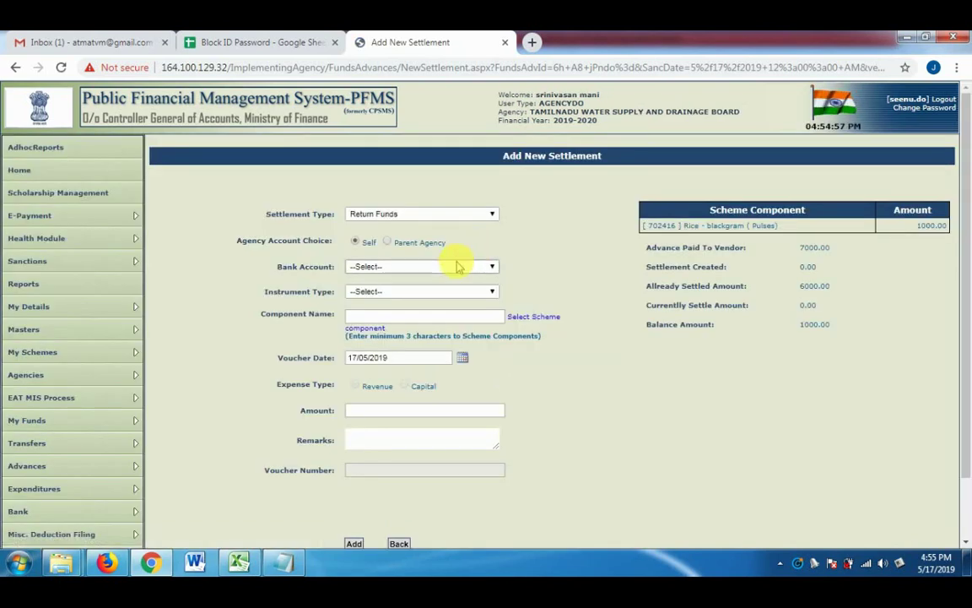
left_click(459, 266)
left_click(444, 286)
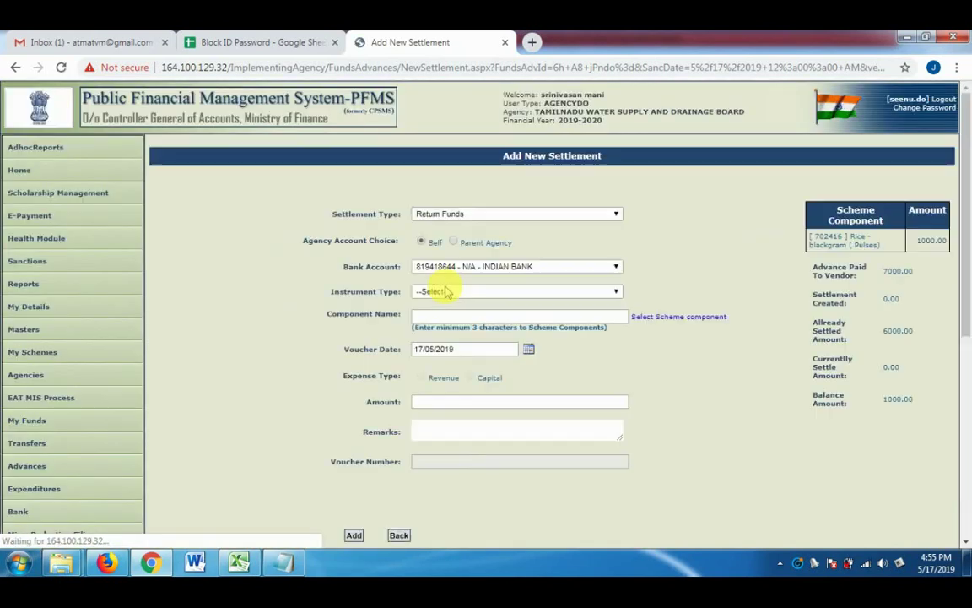
left_click(445, 290)
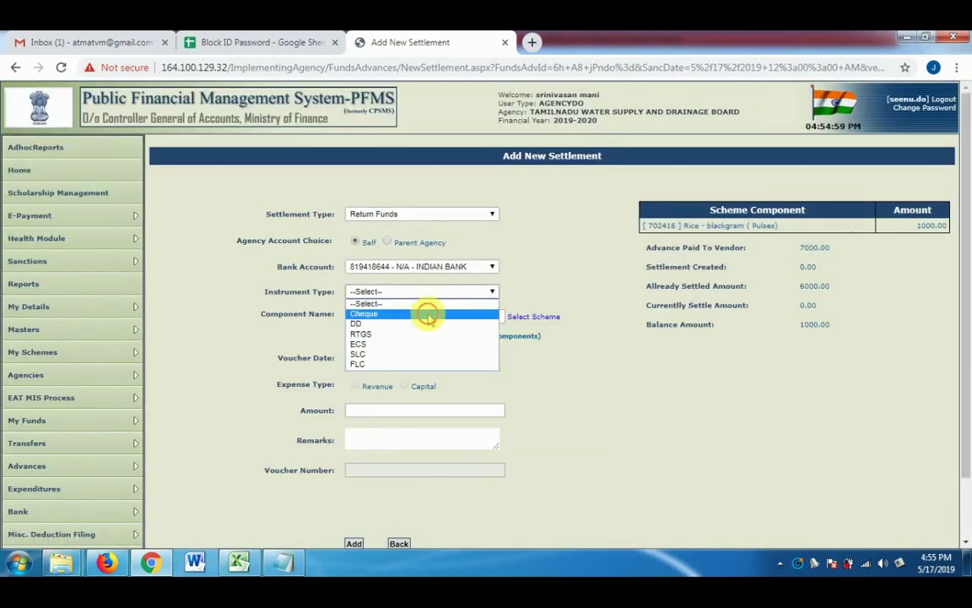
left_click(428, 314)
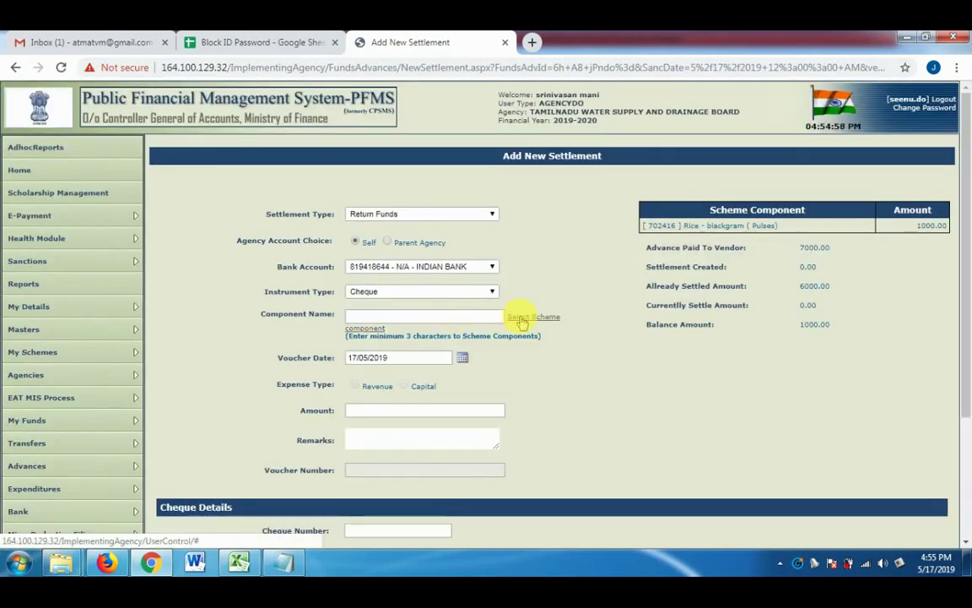
Choose the scheme component [A.2.1] Rice - blackgram (Pulses) and set the settlement amount to 1000.
left_click(522, 319)
left_click(298, 206)
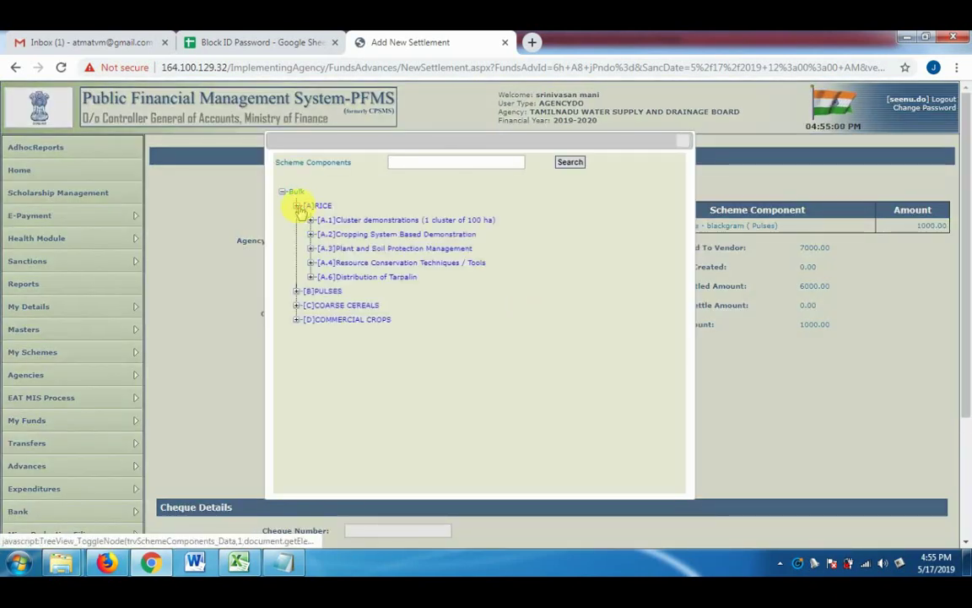
left_click(311, 235)
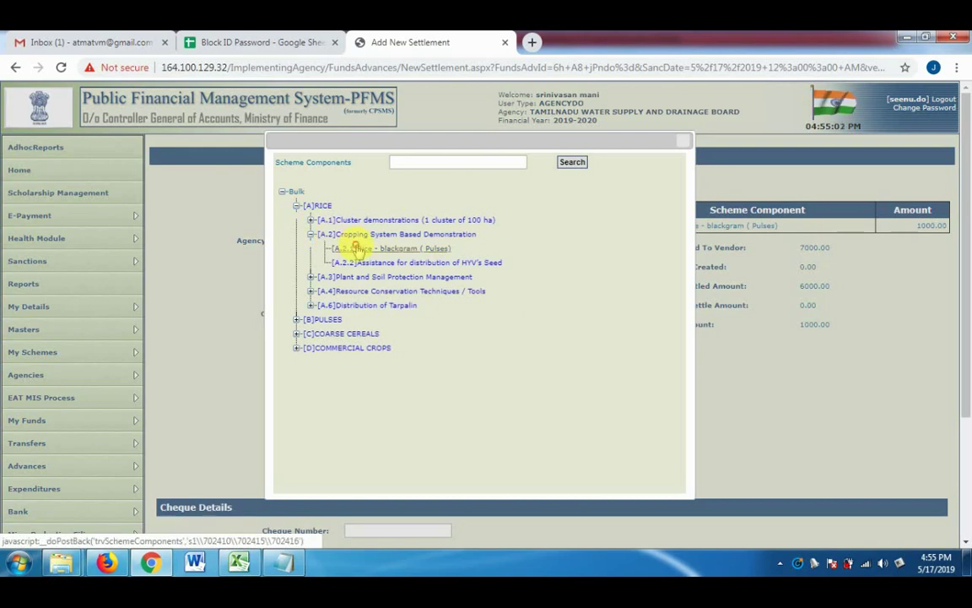
left_click(342, 248)
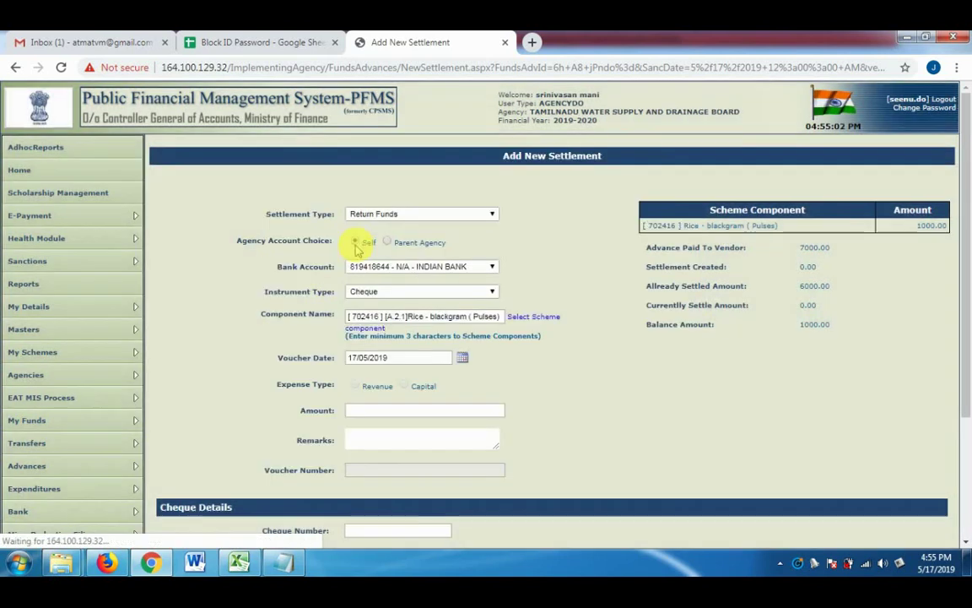
left_click(397, 408)
type("1000")
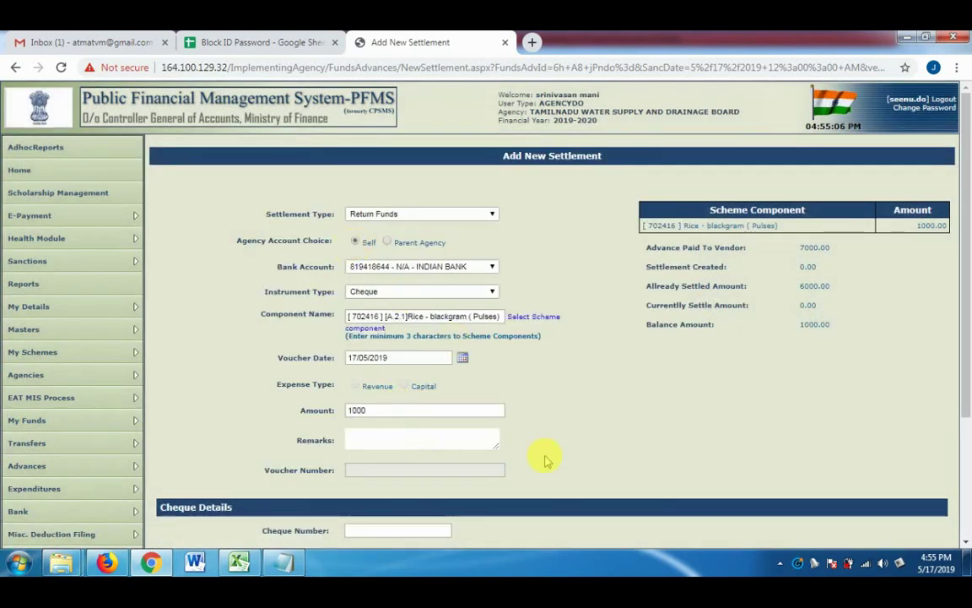
Add the 1000 Return Funds entry, mark it and save the settlement.
scroll(609, 418, "down", 2)
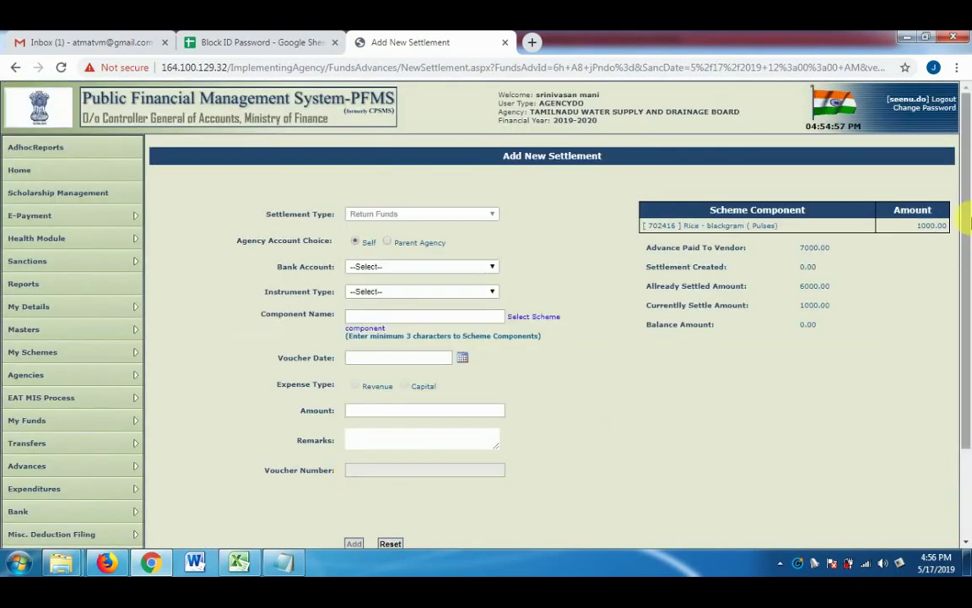
left_click(966, 409)
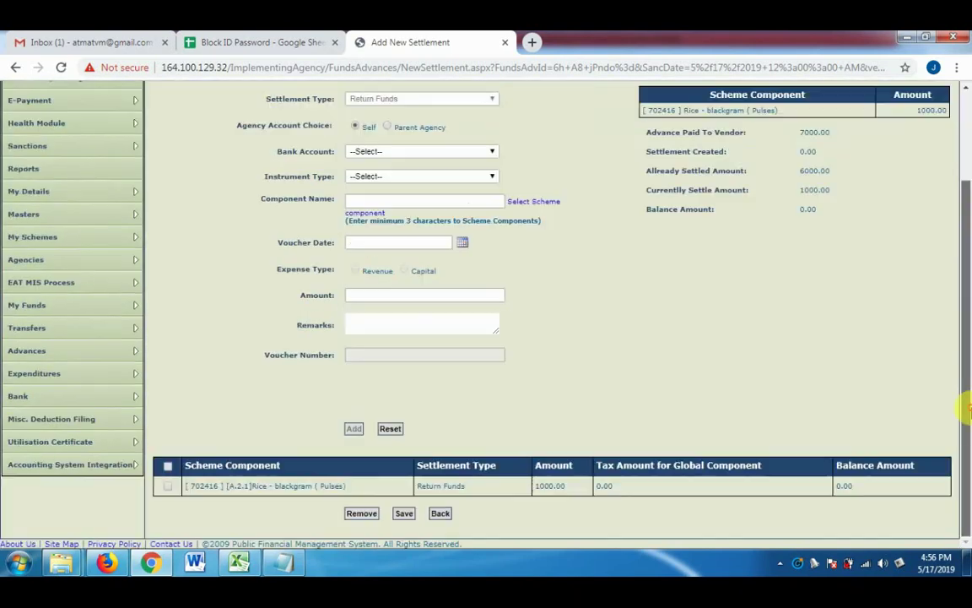
left_click(169, 465)
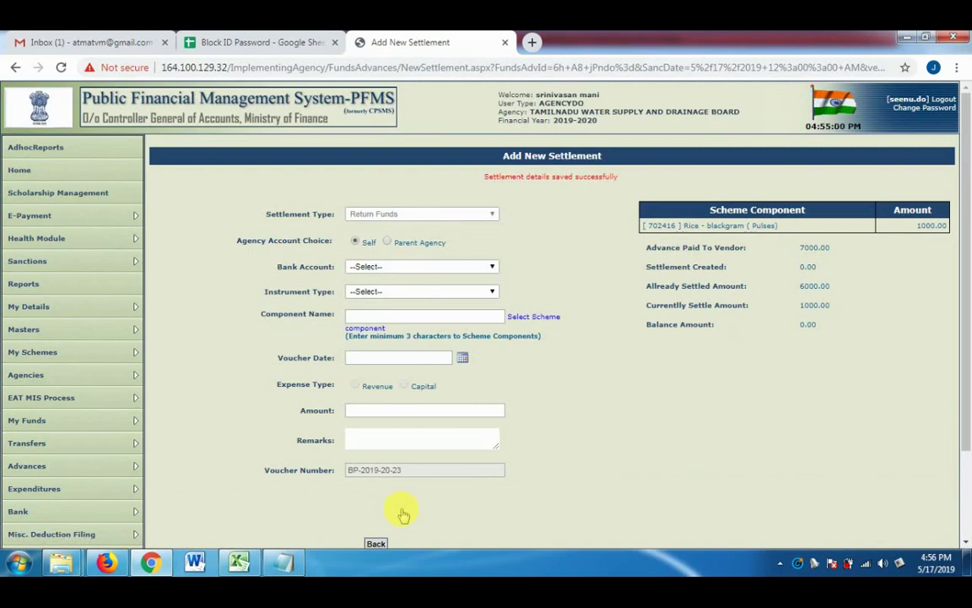
Return to Advance Settlements and open the ELCOT advance of 7000 that has a partially settled status.
mouse_move(122, 469)
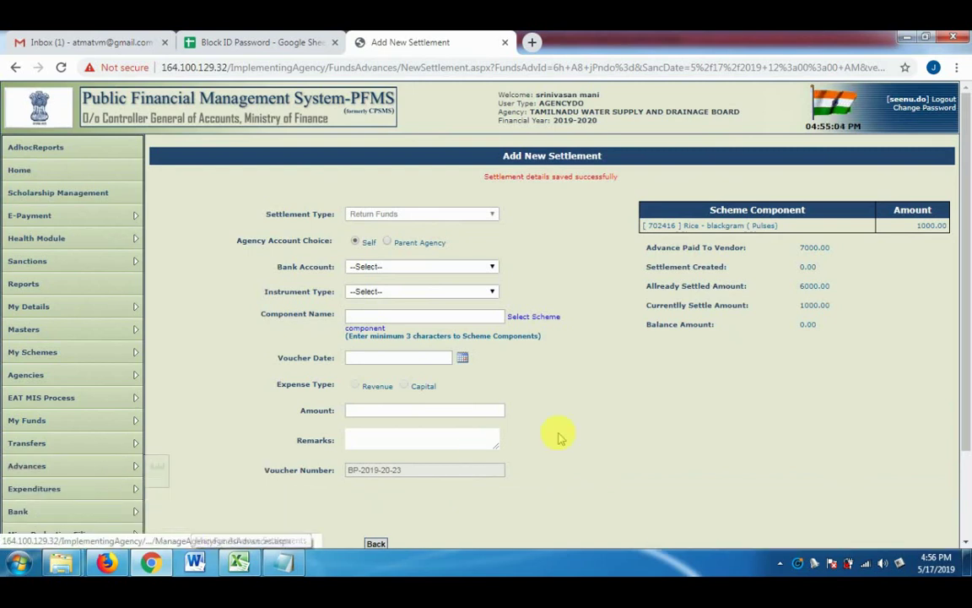
left_click_drag(959, 372, 965, 506)
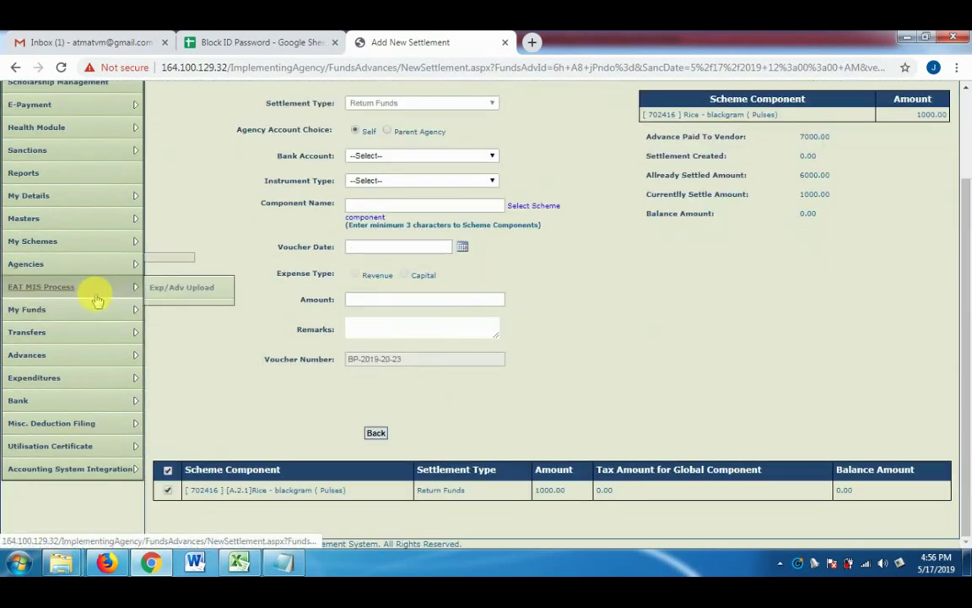
mouse_move(85, 365)
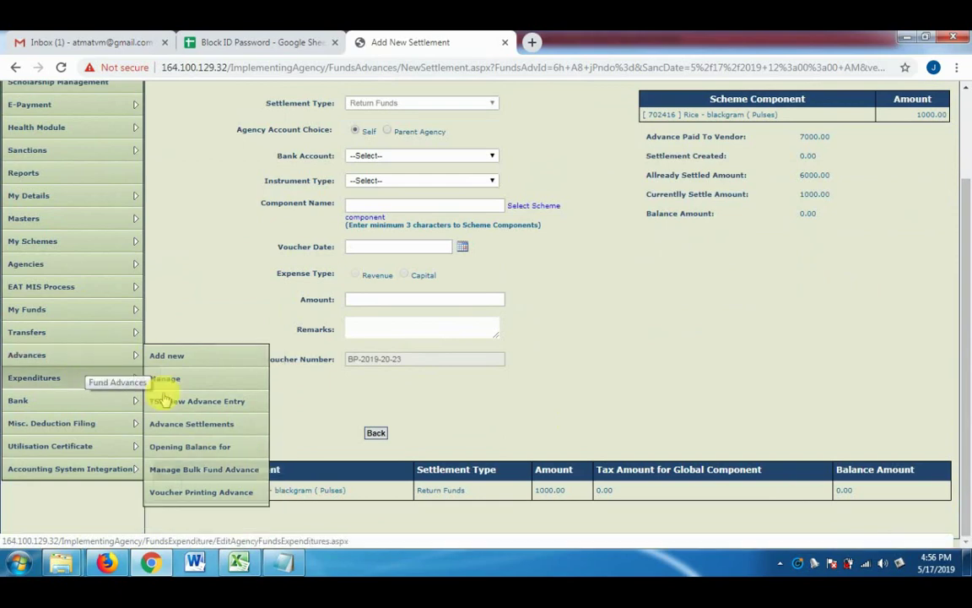
left_click(163, 425)
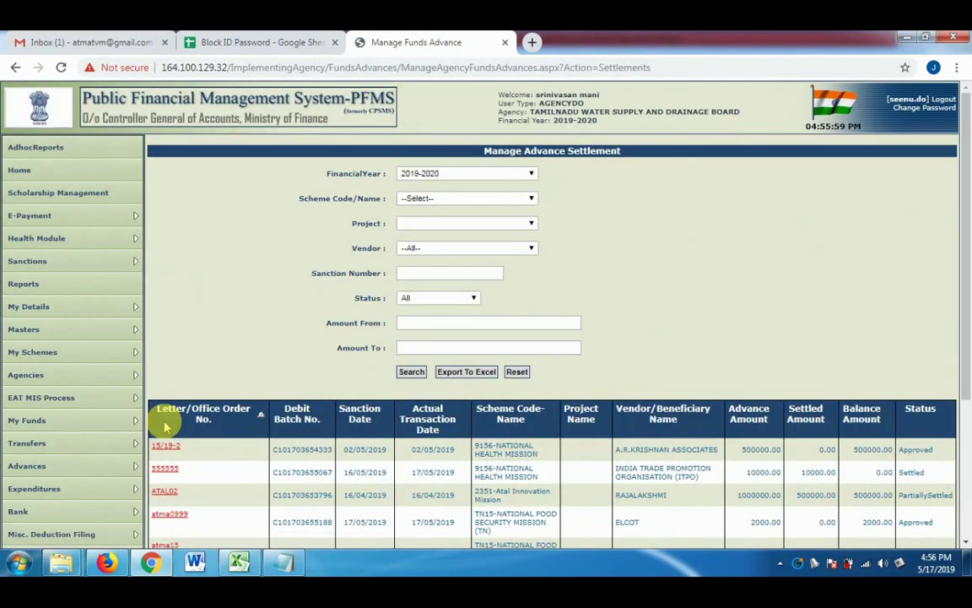
left_click_drag(969, 223, 966, 337)
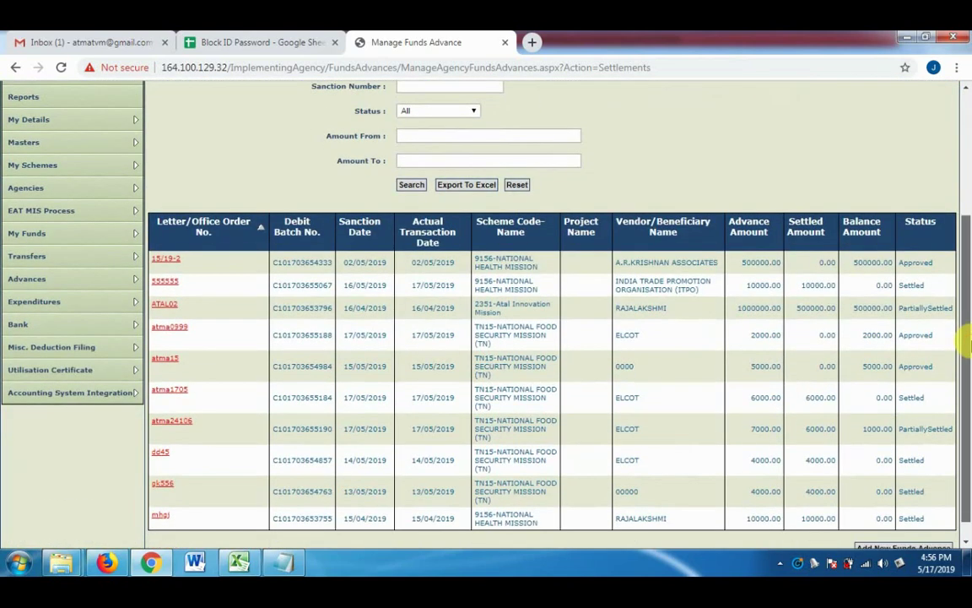
left_click(183, 422)
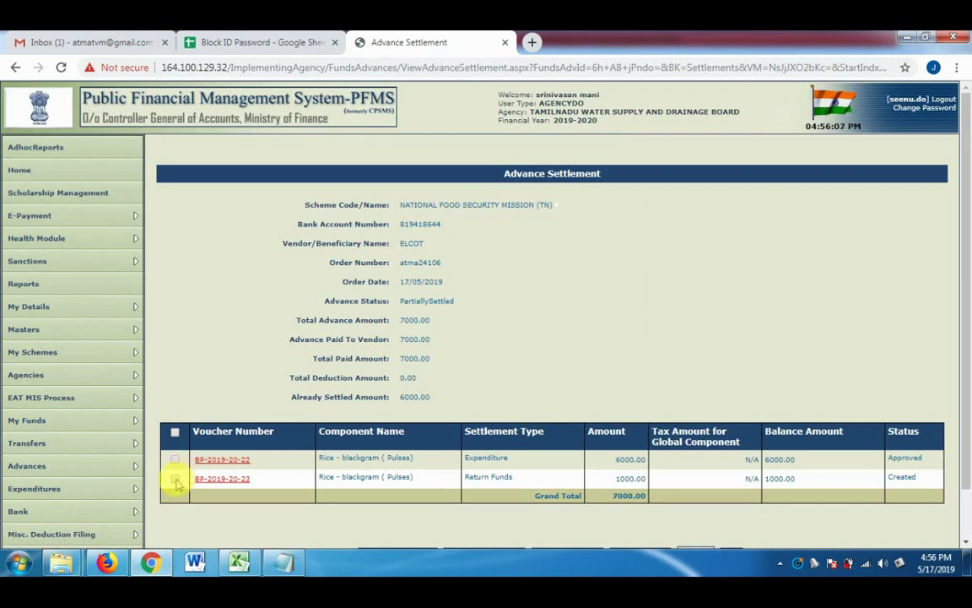
Select the 1000 Return Funds voucher and submit it for approval.
left_click(175, 479)
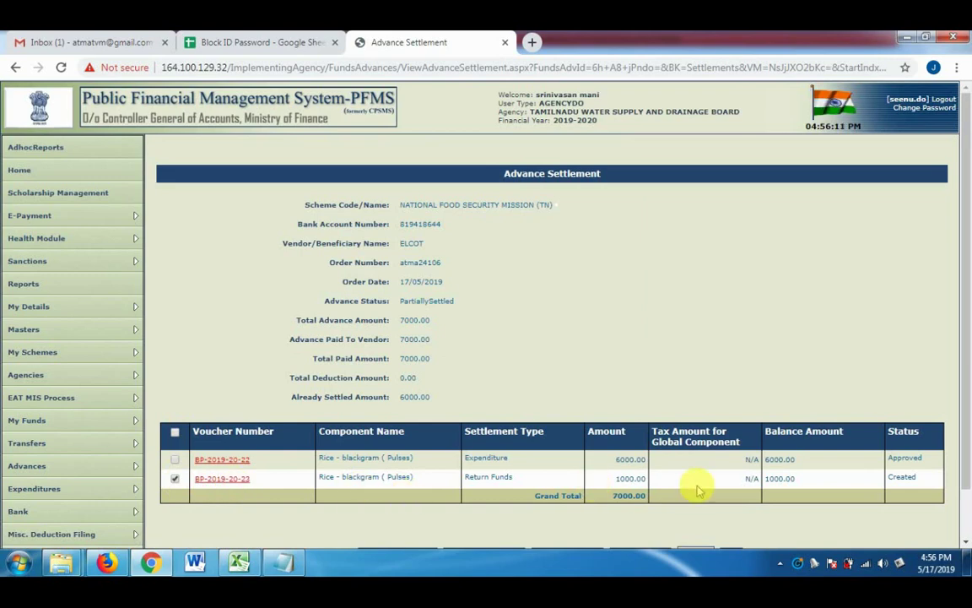
scroll(966, 460, "down", 1)
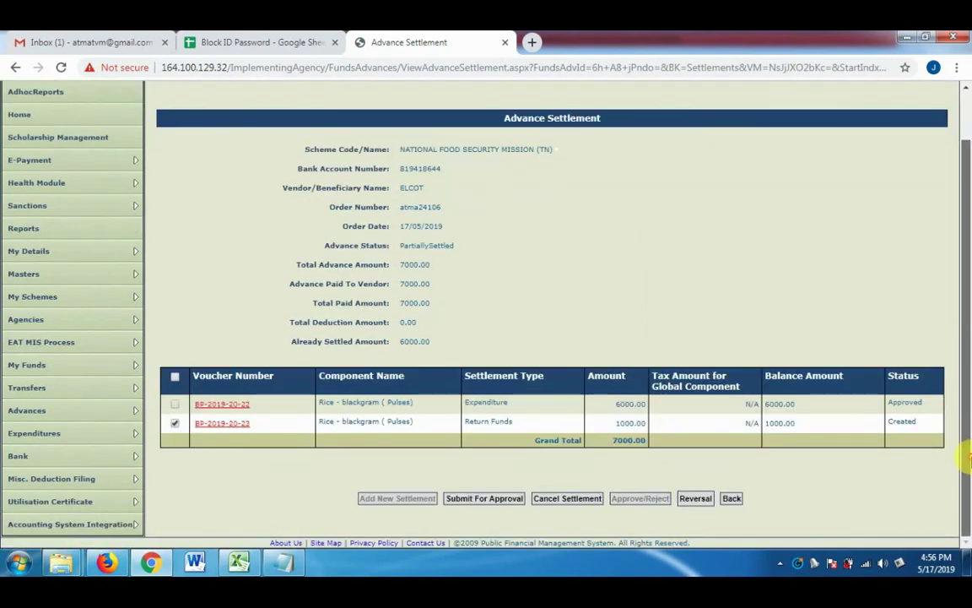
left_click(479, 499)
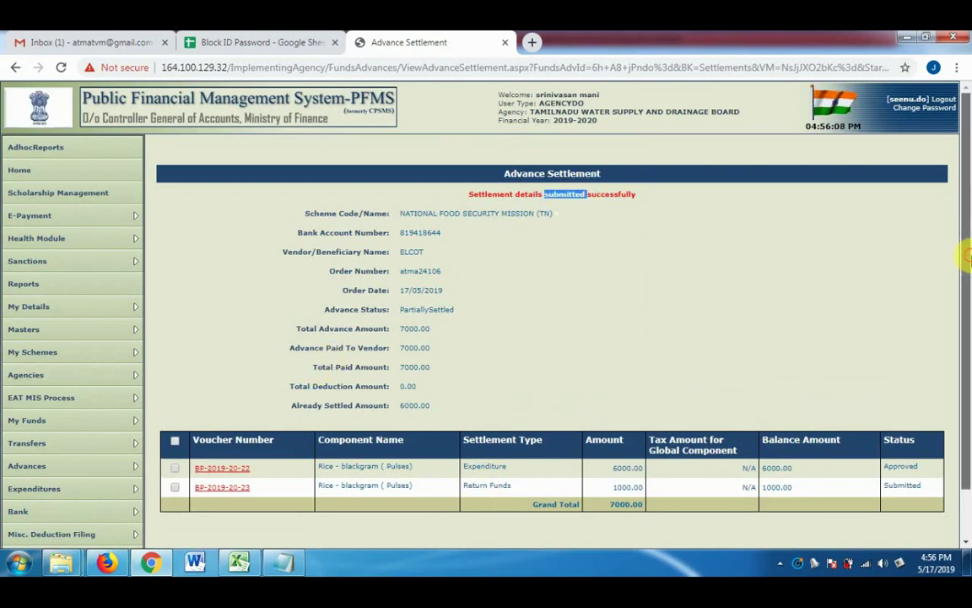
scroll(953, 447, "down", 1)
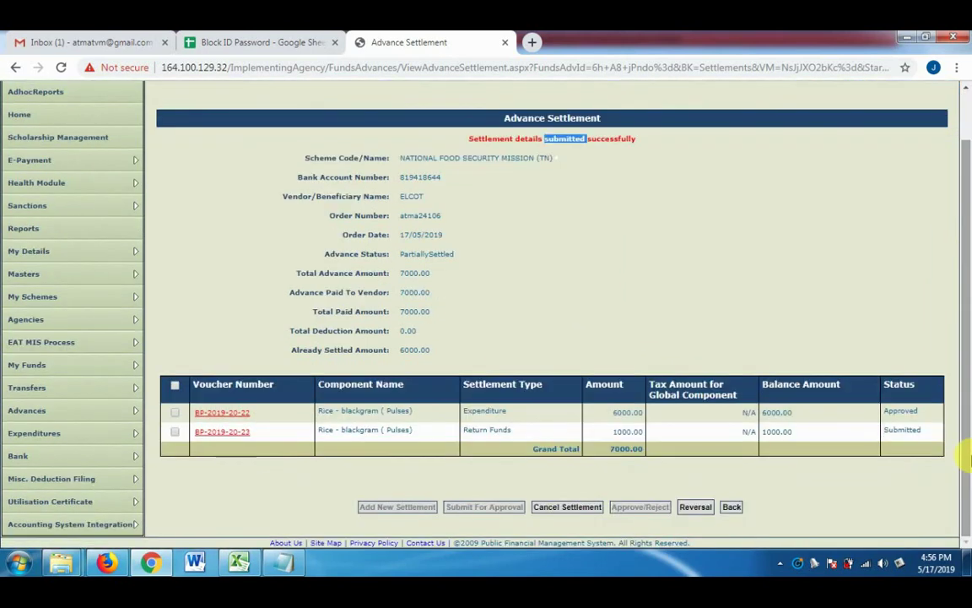
Switch to the approver's Firefox session and open the 7000 ELCOT advance from Advance Settlements.
left_click(107, 562)
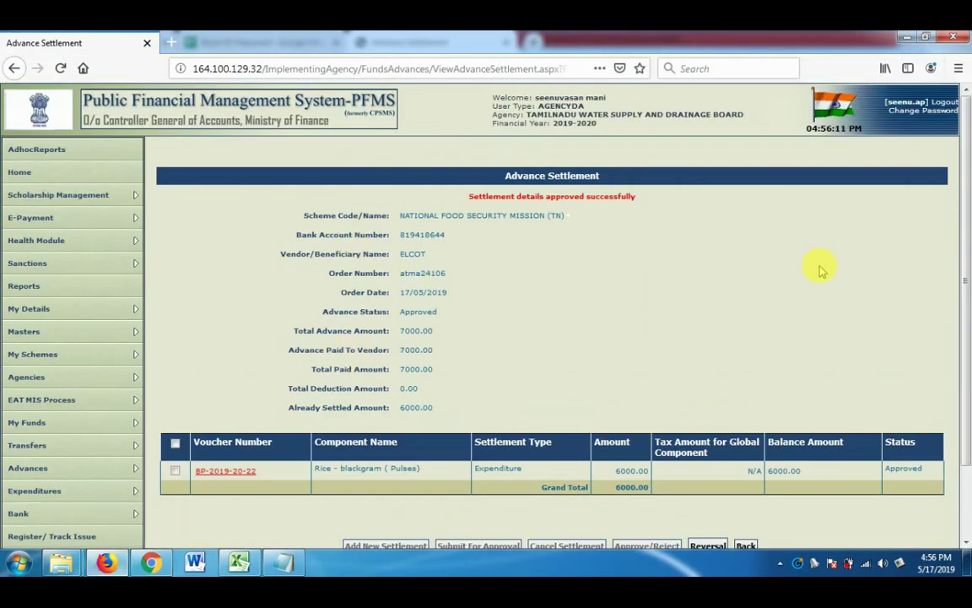
scroll(869, 414, "down", 2)
mouse_move(118, 388)
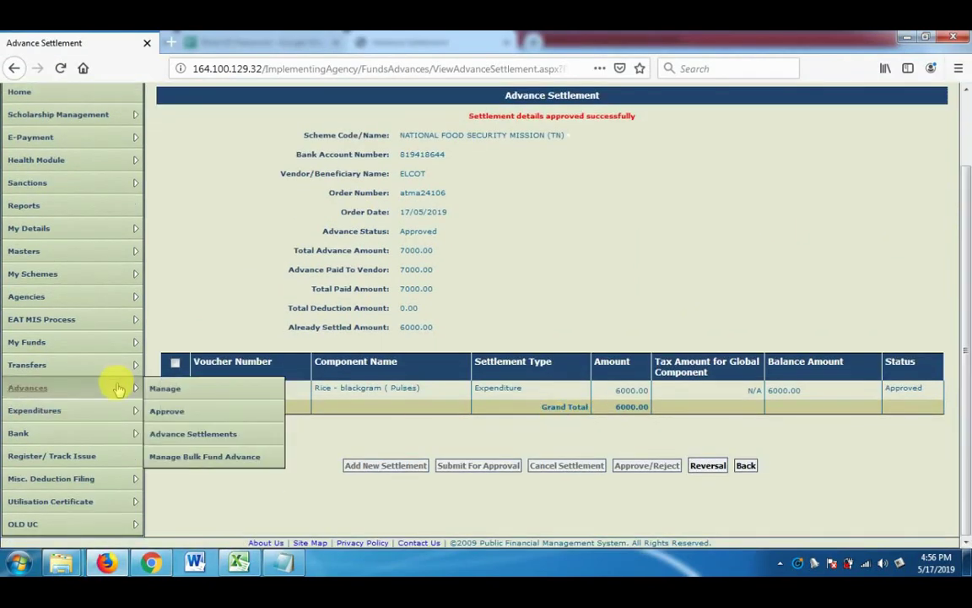
left_click(169, 433)
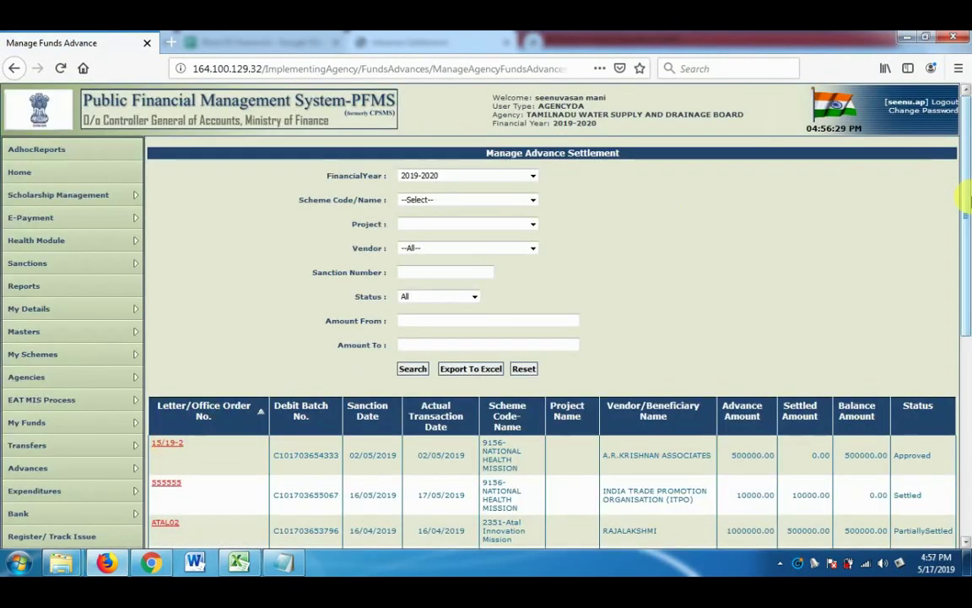
left_click_drag(965, 199, 965, 381)
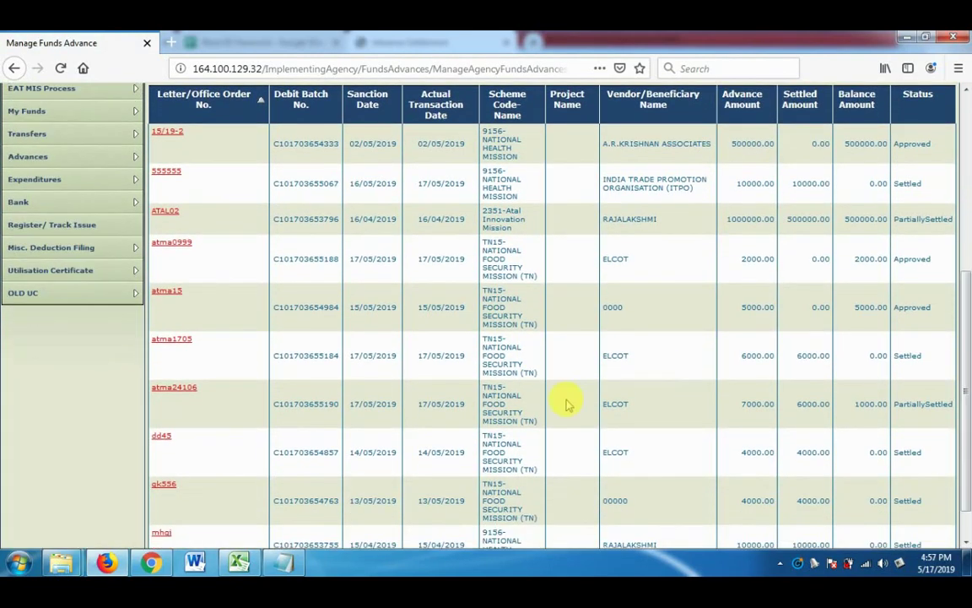
left_click(193, 390)
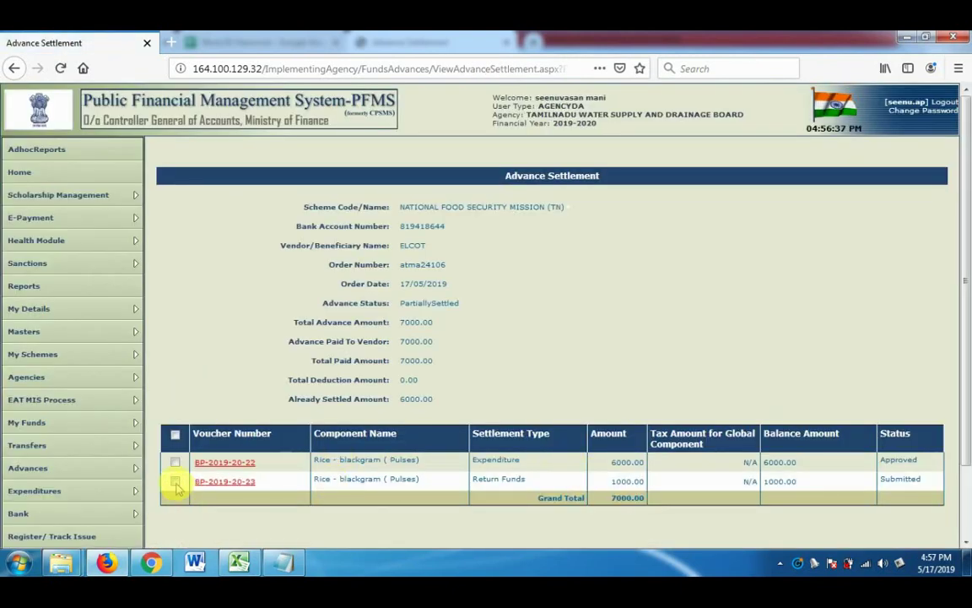
Select the submitted 1000 Return Funds voucher and approve it without entering remarks.
left_click(176, 481)
scroll(747, 472, "down", 2)
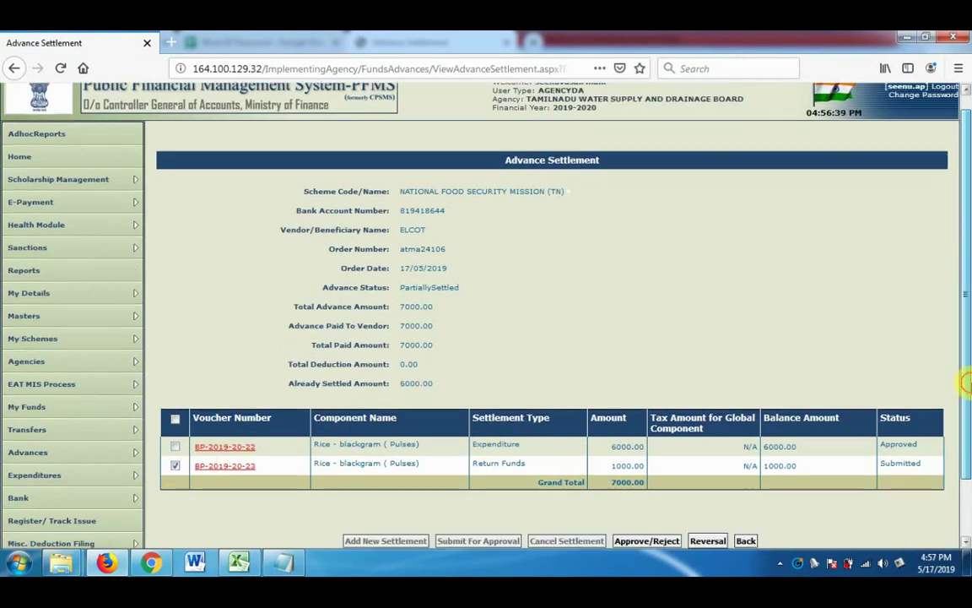
left_click(658, 476)
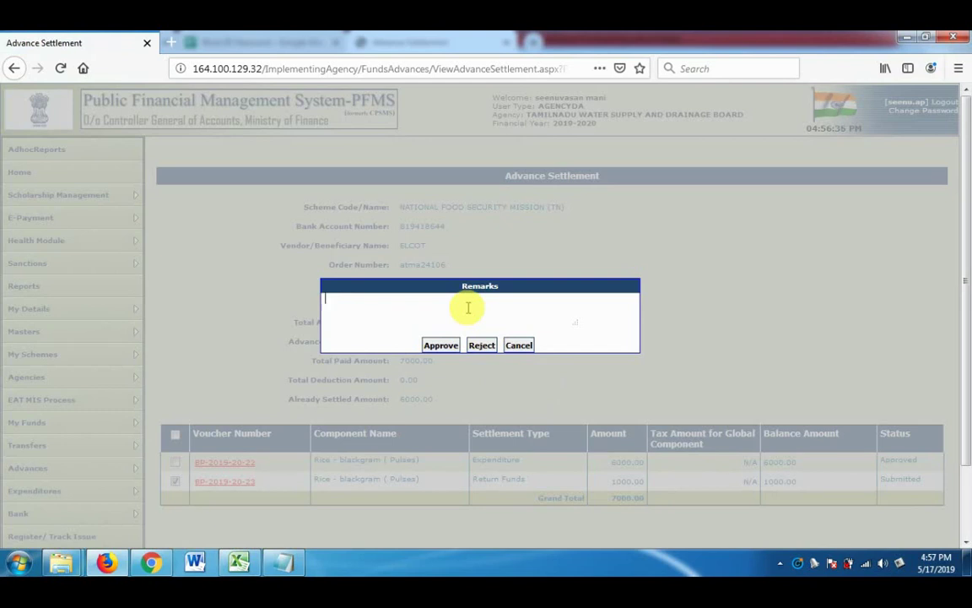
left_click(440, 344)
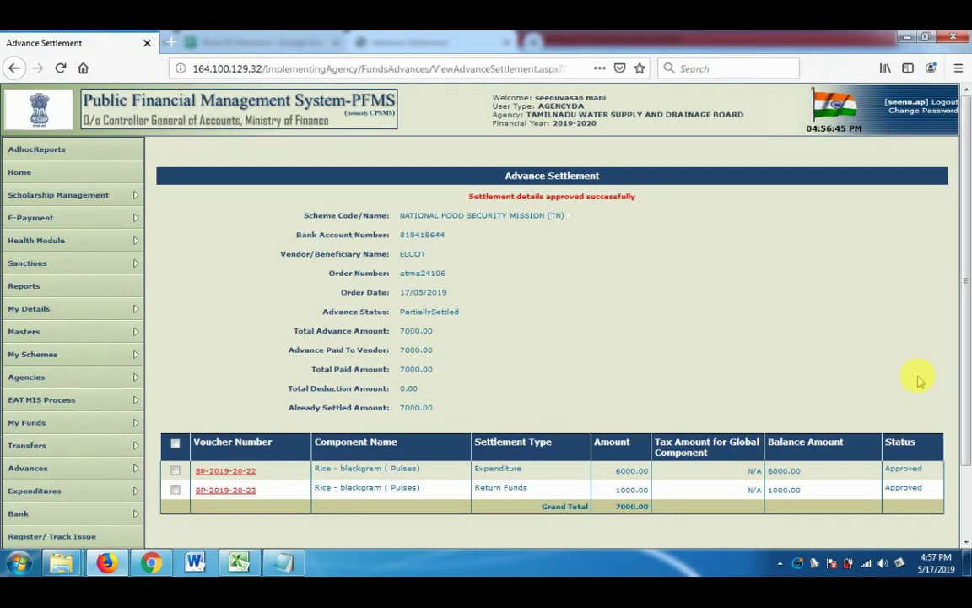
scroll(937, 401, "down", 2)
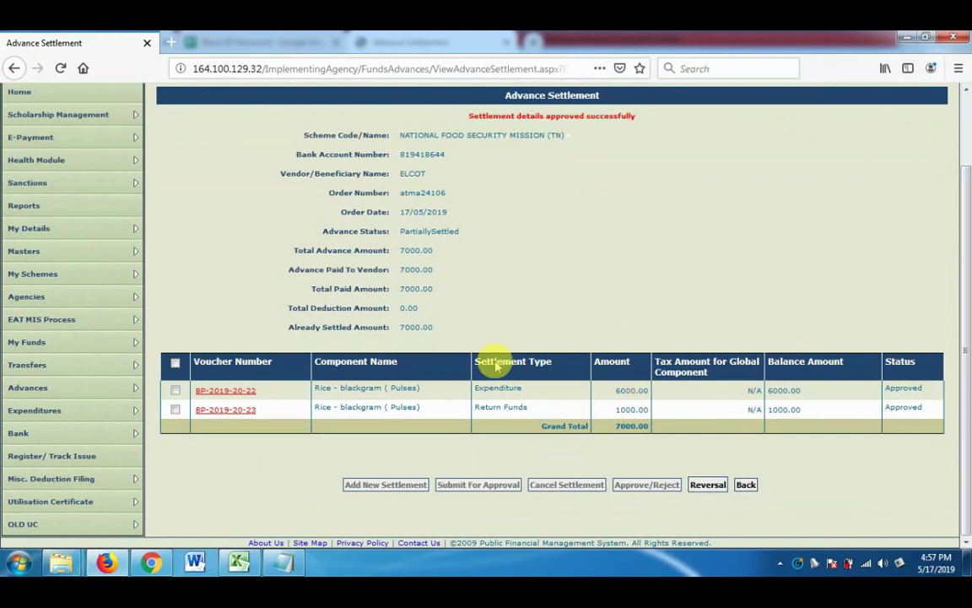
Switch back to the Chrome session and reopen the 7000 ELCOT advance from Advance Settlements.
left_click(156, 564)
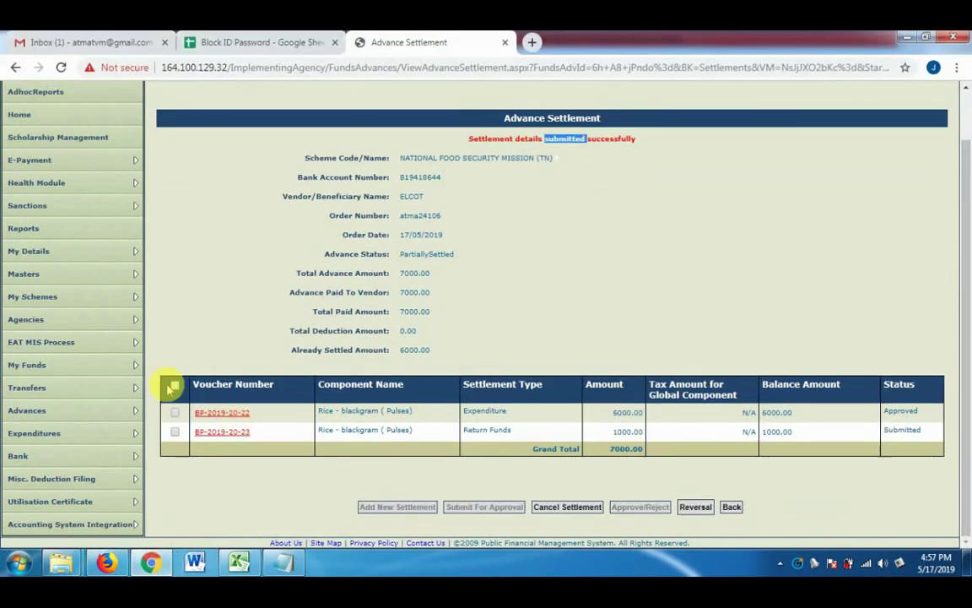
mouse_move(138, 413)
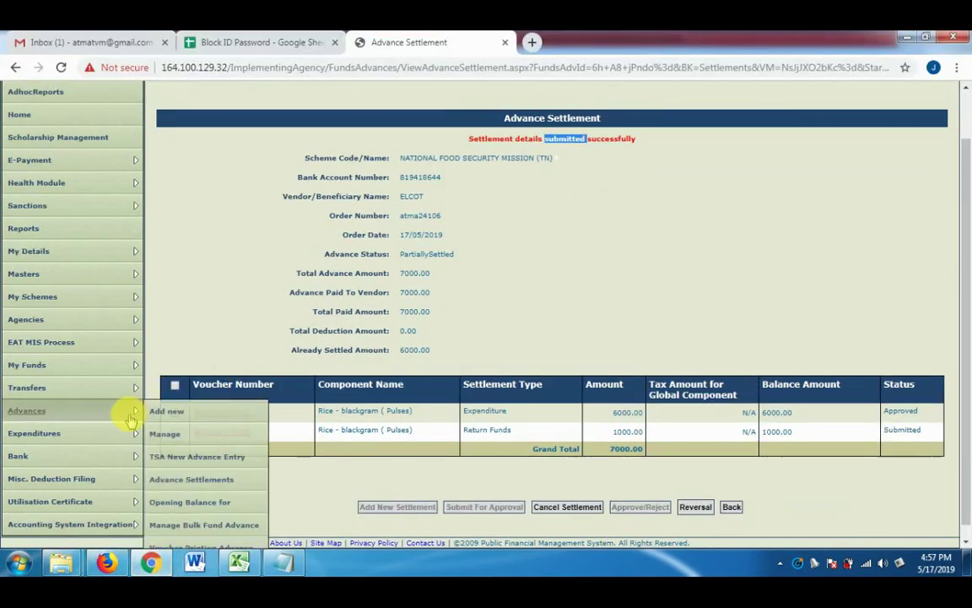
left_click(170, 481)
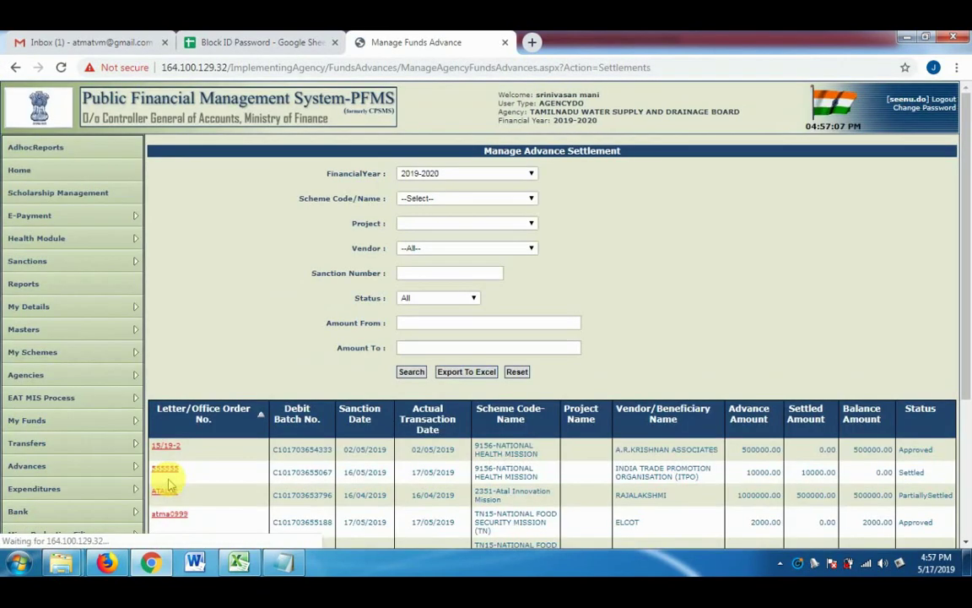
scroll(349, 447, "down", 3)
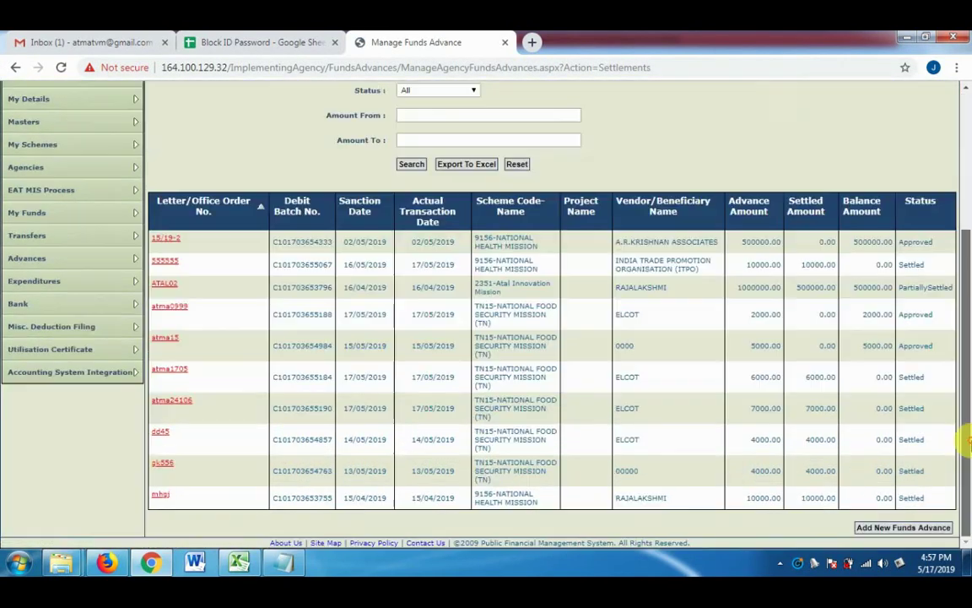
left_click(169, 400)
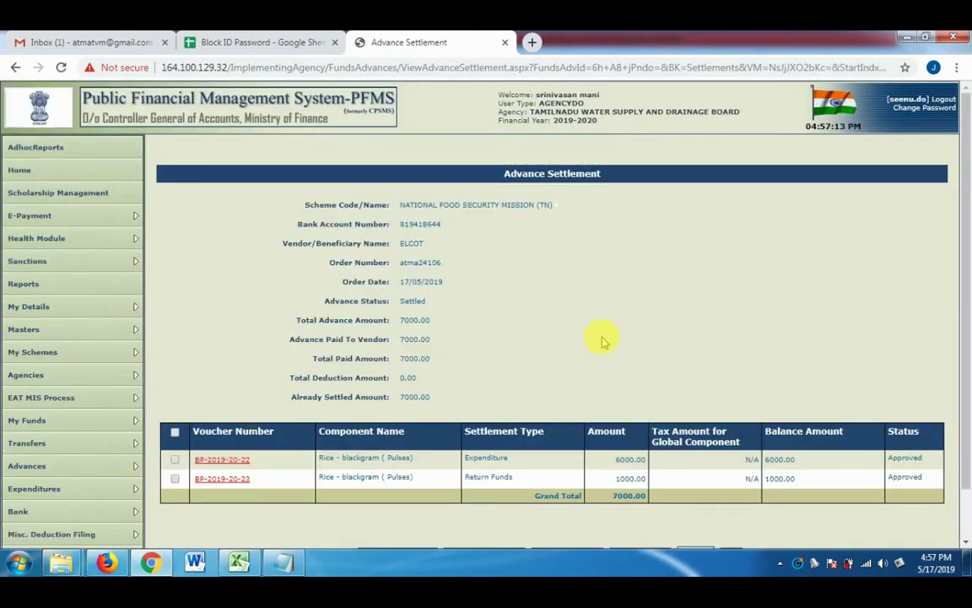
Review the advance's settlement summary, checking the amount paid to the vendor and the total deduction.
left_click_drag(965, 400, 965, 448)
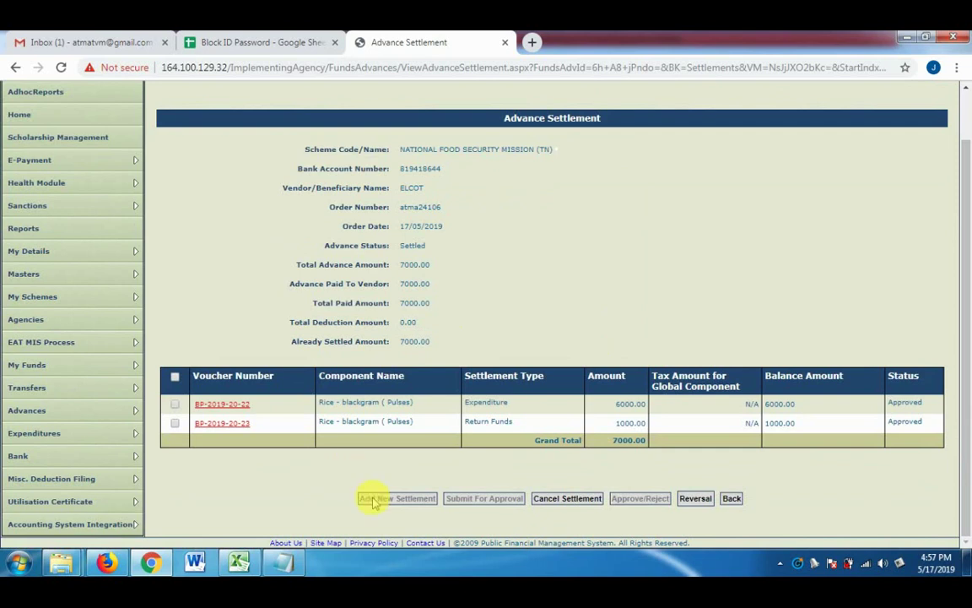
double_click(414, 284)
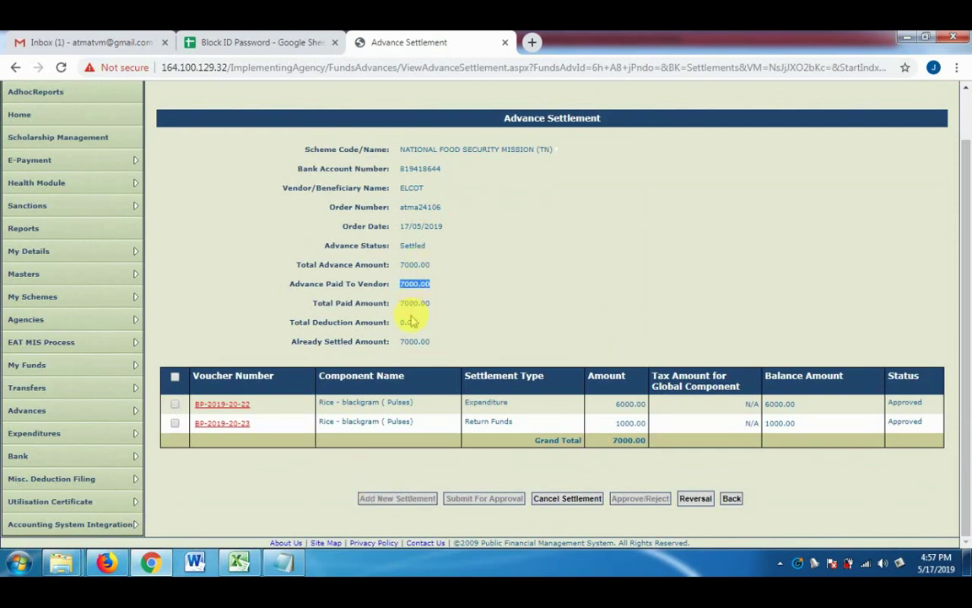
double_click(408, 321)
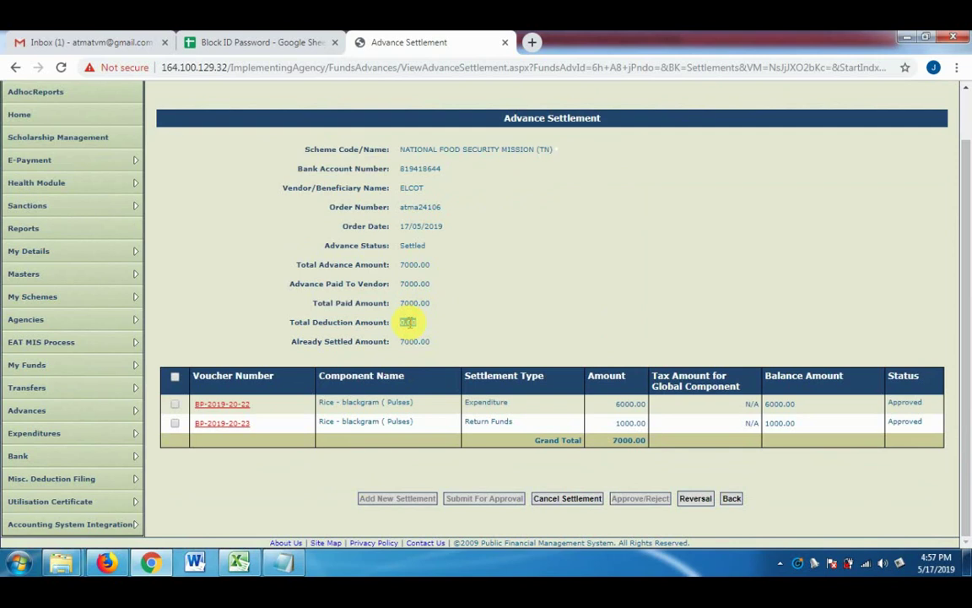